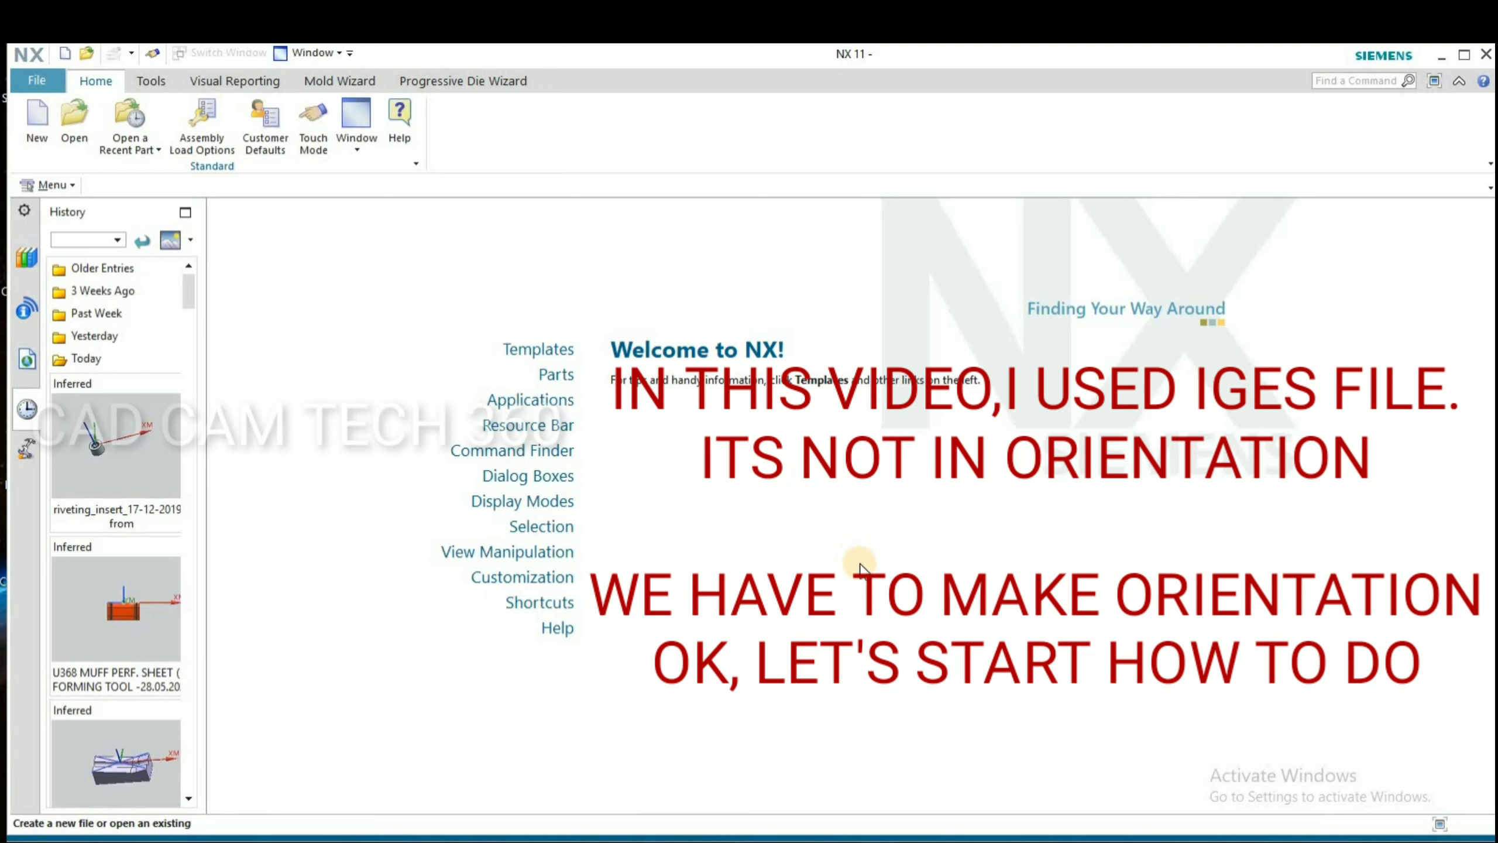
Open the IGES file PAARTNEW.igs from the 25-7-2020_BOOK folder.
click(75, 112)
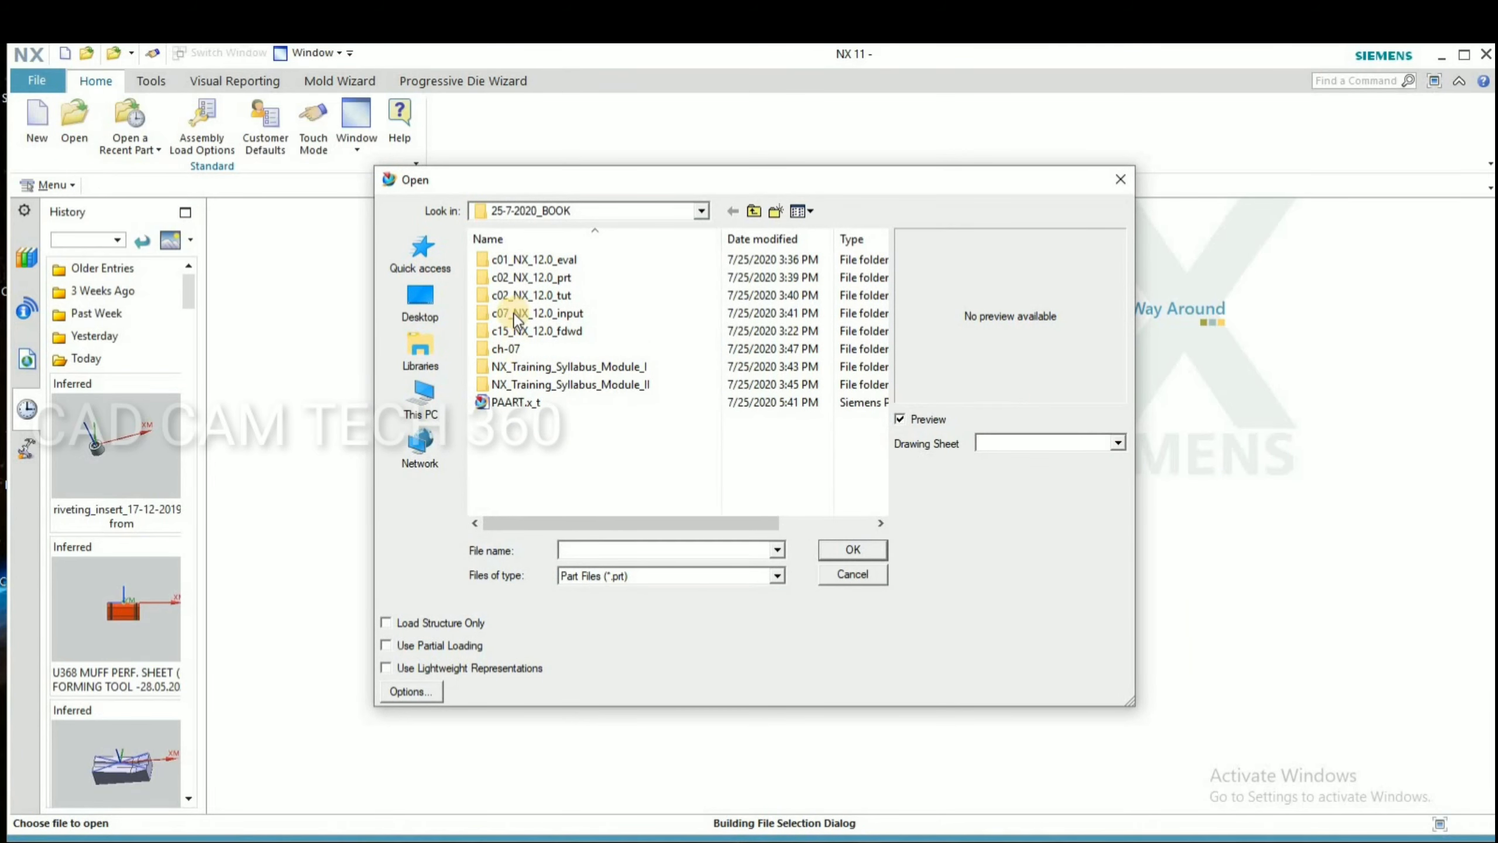
click(670, 576)
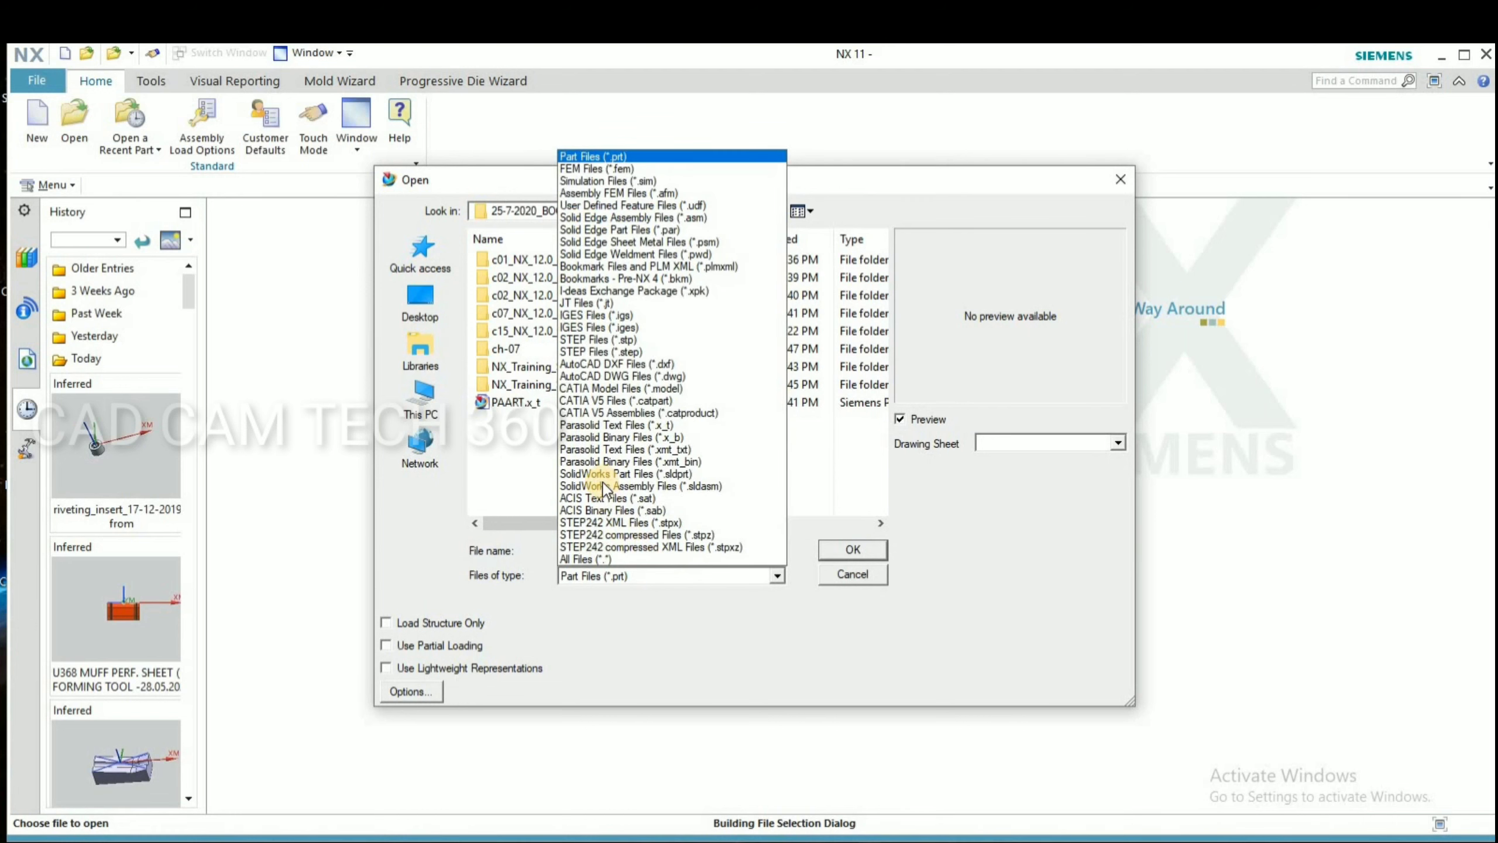
click(577, 315)
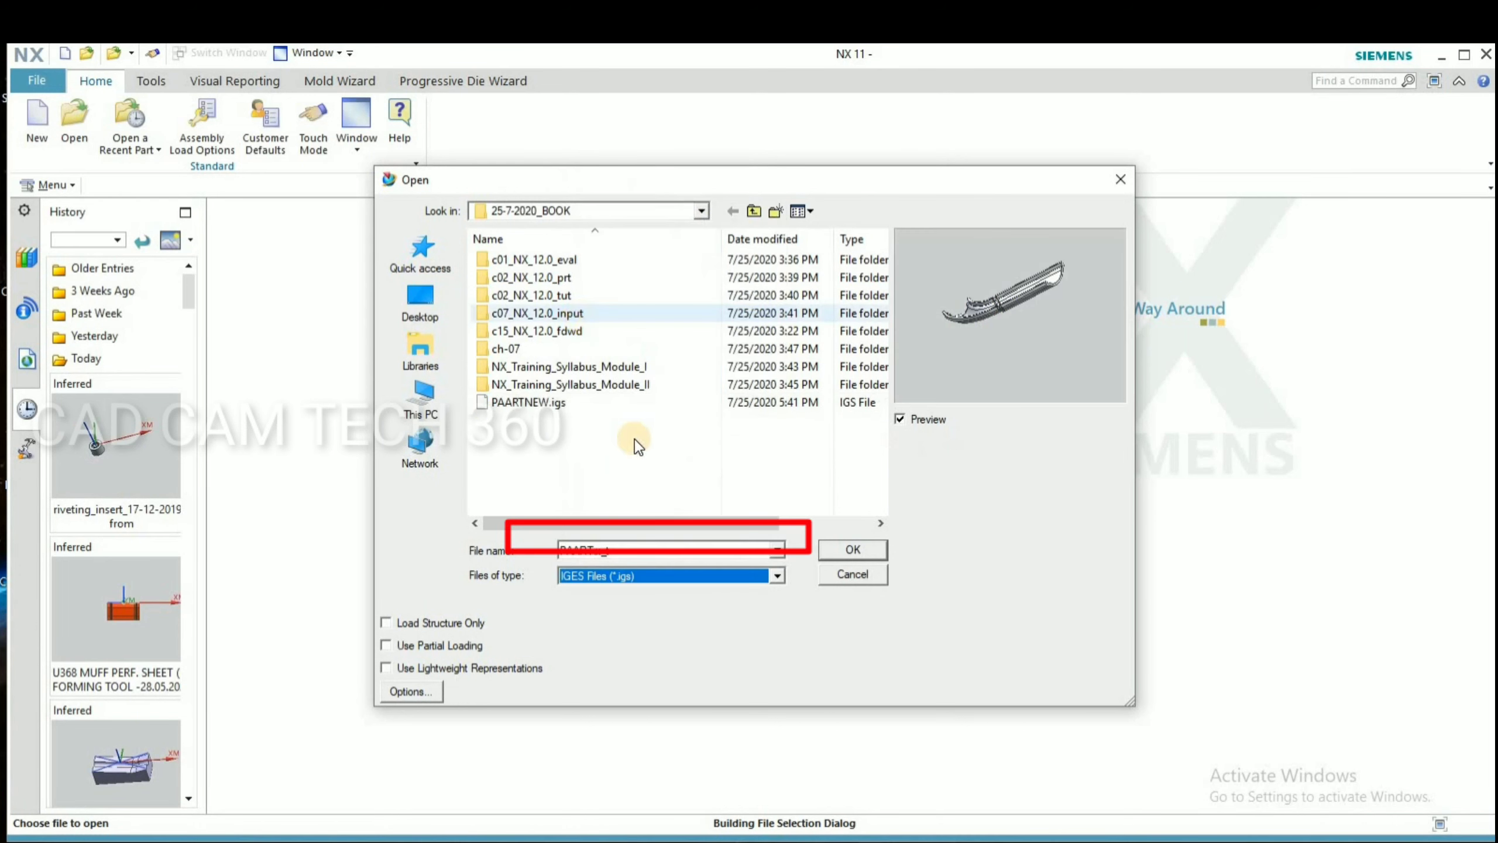
click(525, 407)
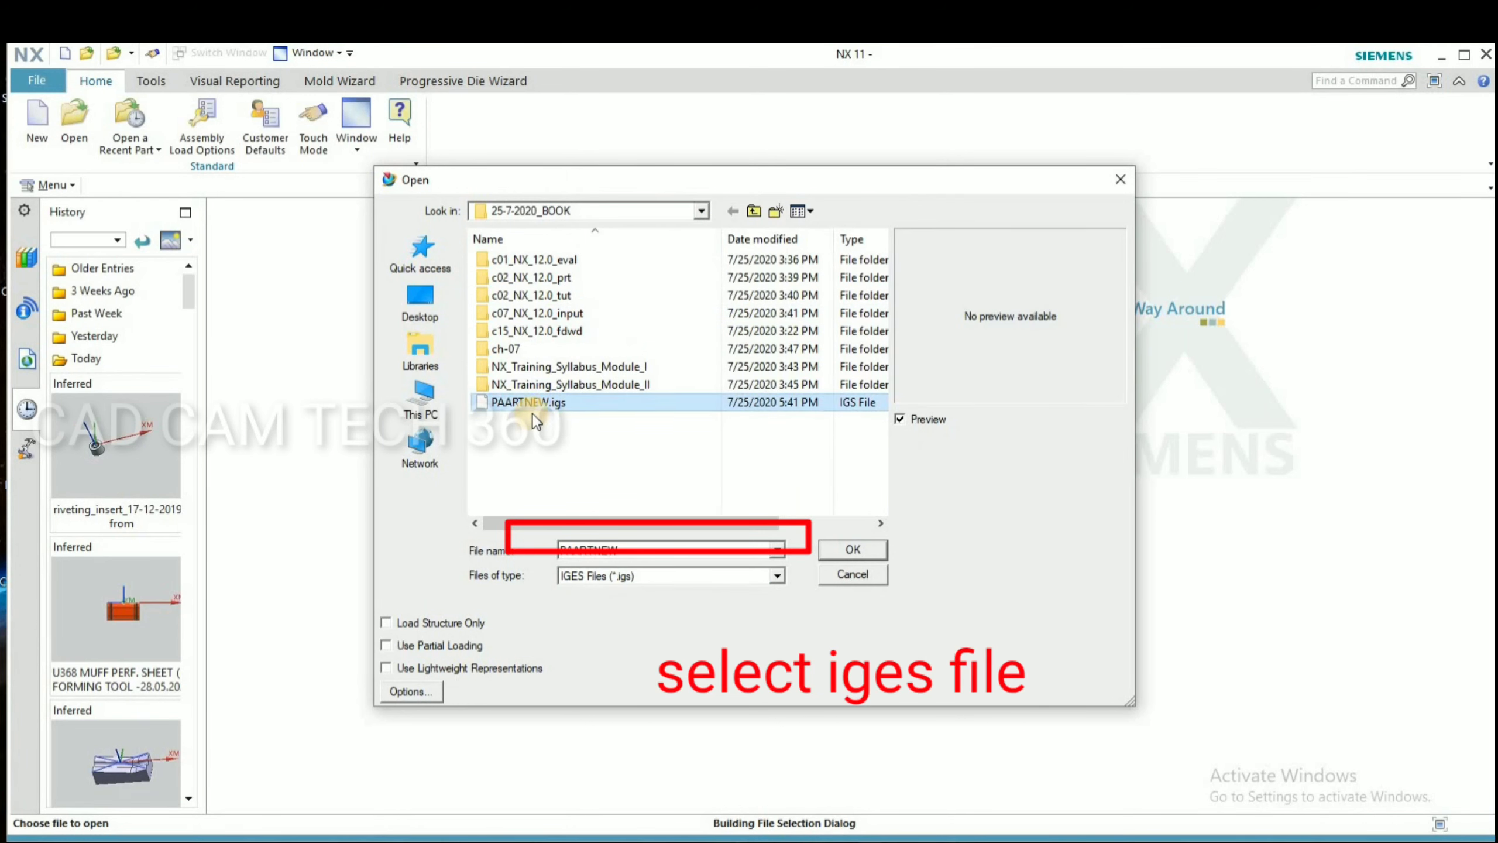
click(854, 550)
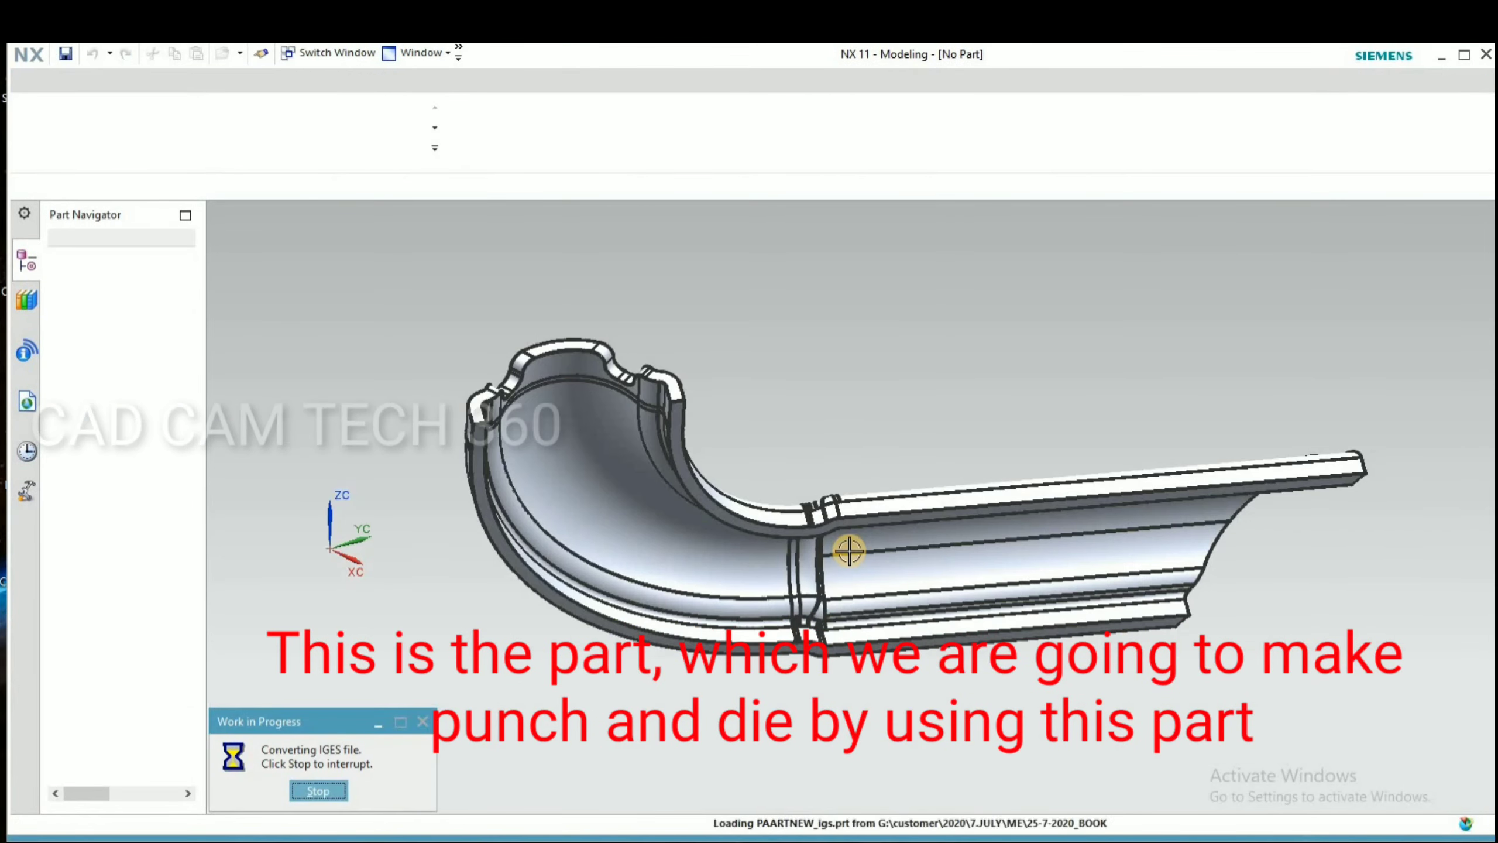
Sew the imported sheet bodies together at 0.01 tolerance, using the elbow surface as target and all remaining sheets as tools.
middle_drag(695, 375, 896, 502)
scroll(825, 411, up, 5)
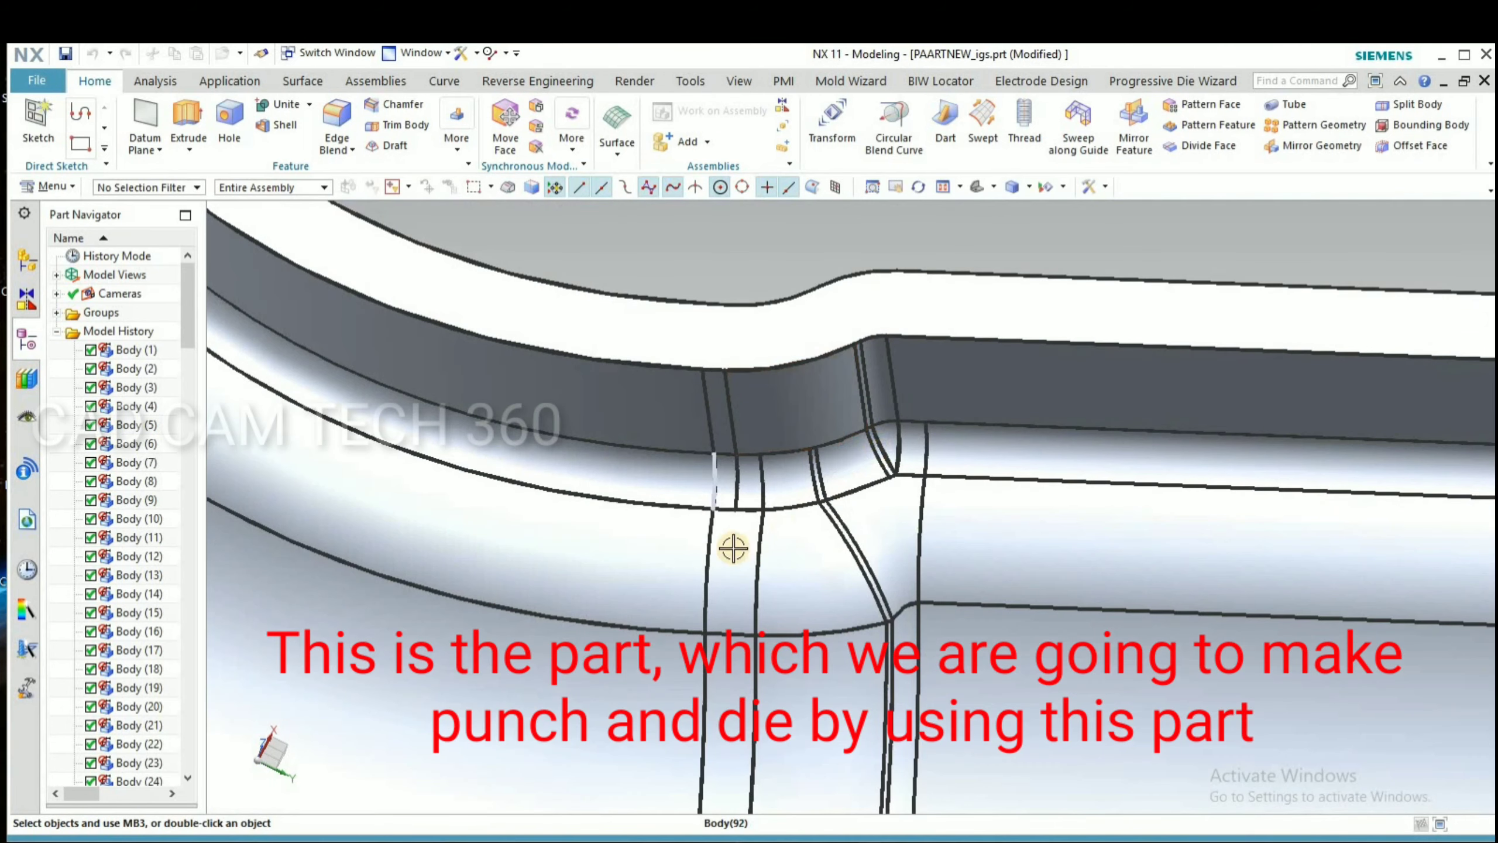
scroll(850, 553, down, 5)
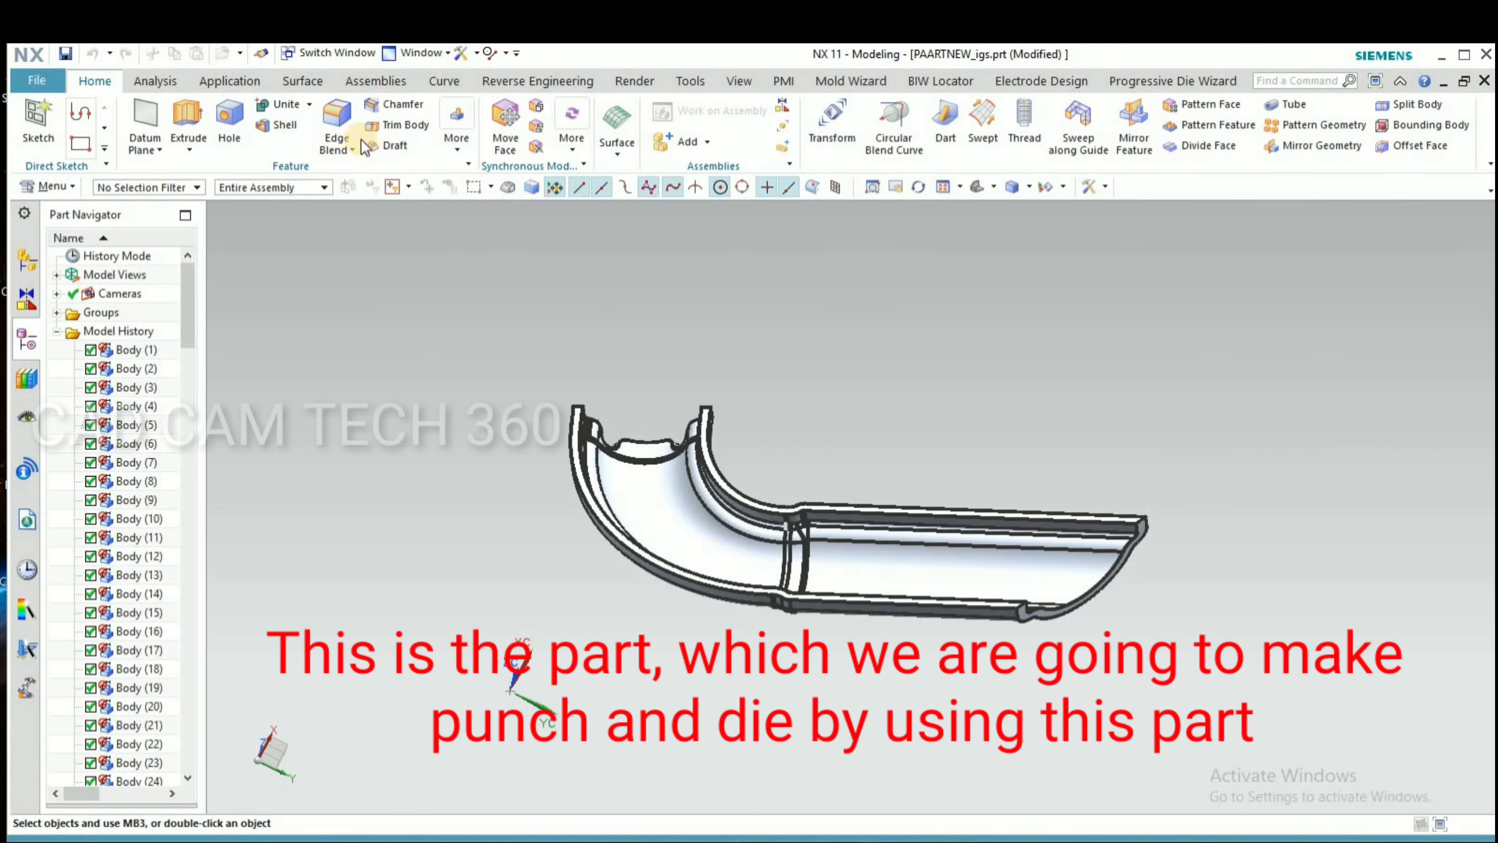
click(301, 82)
click(826, 126)
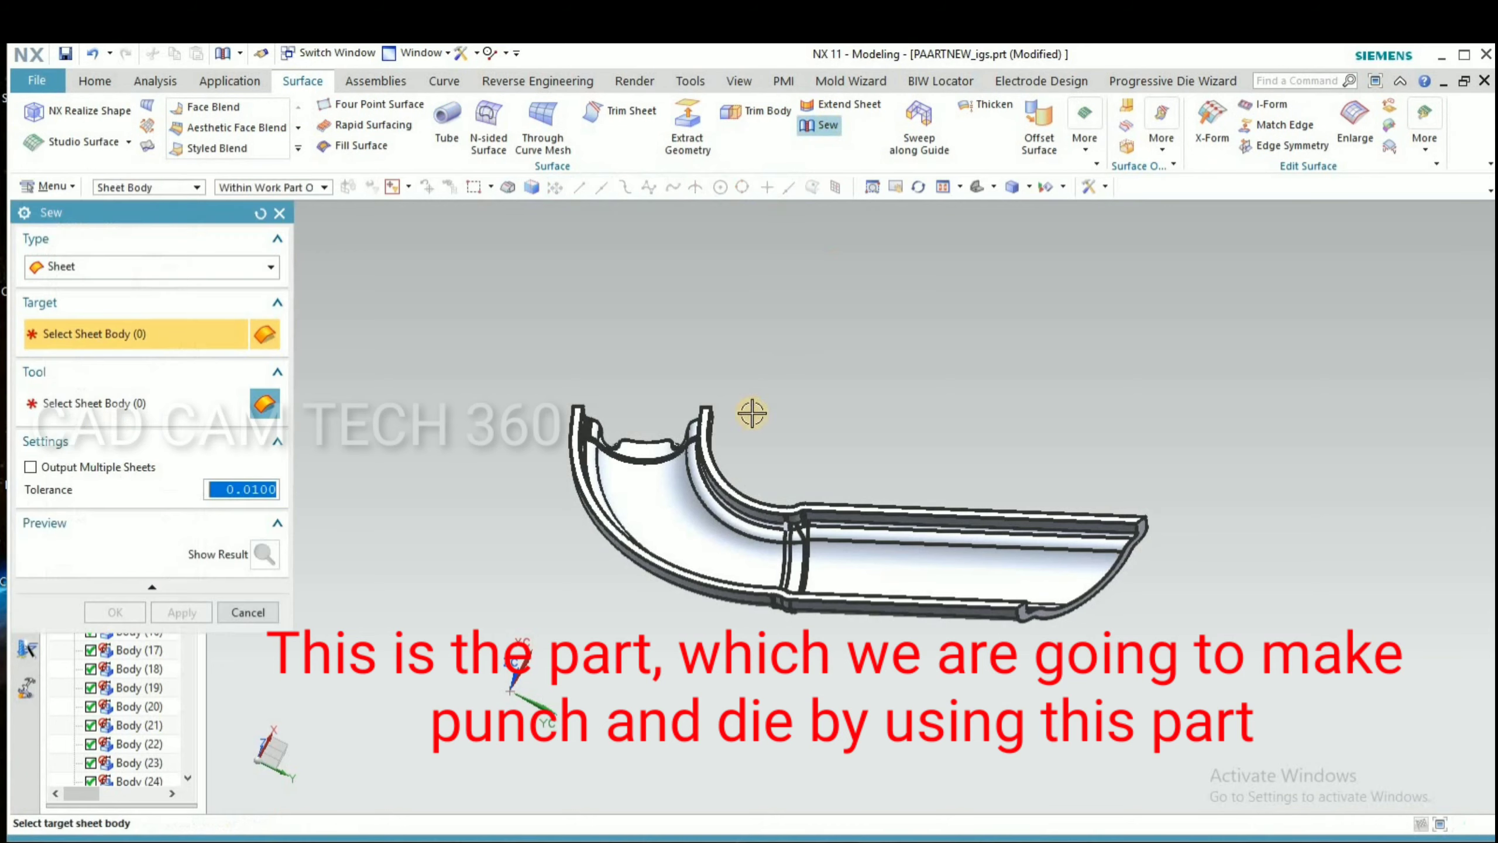
click(663, 488)
drag(459, 297, 1257, 703)
click(122, 611)
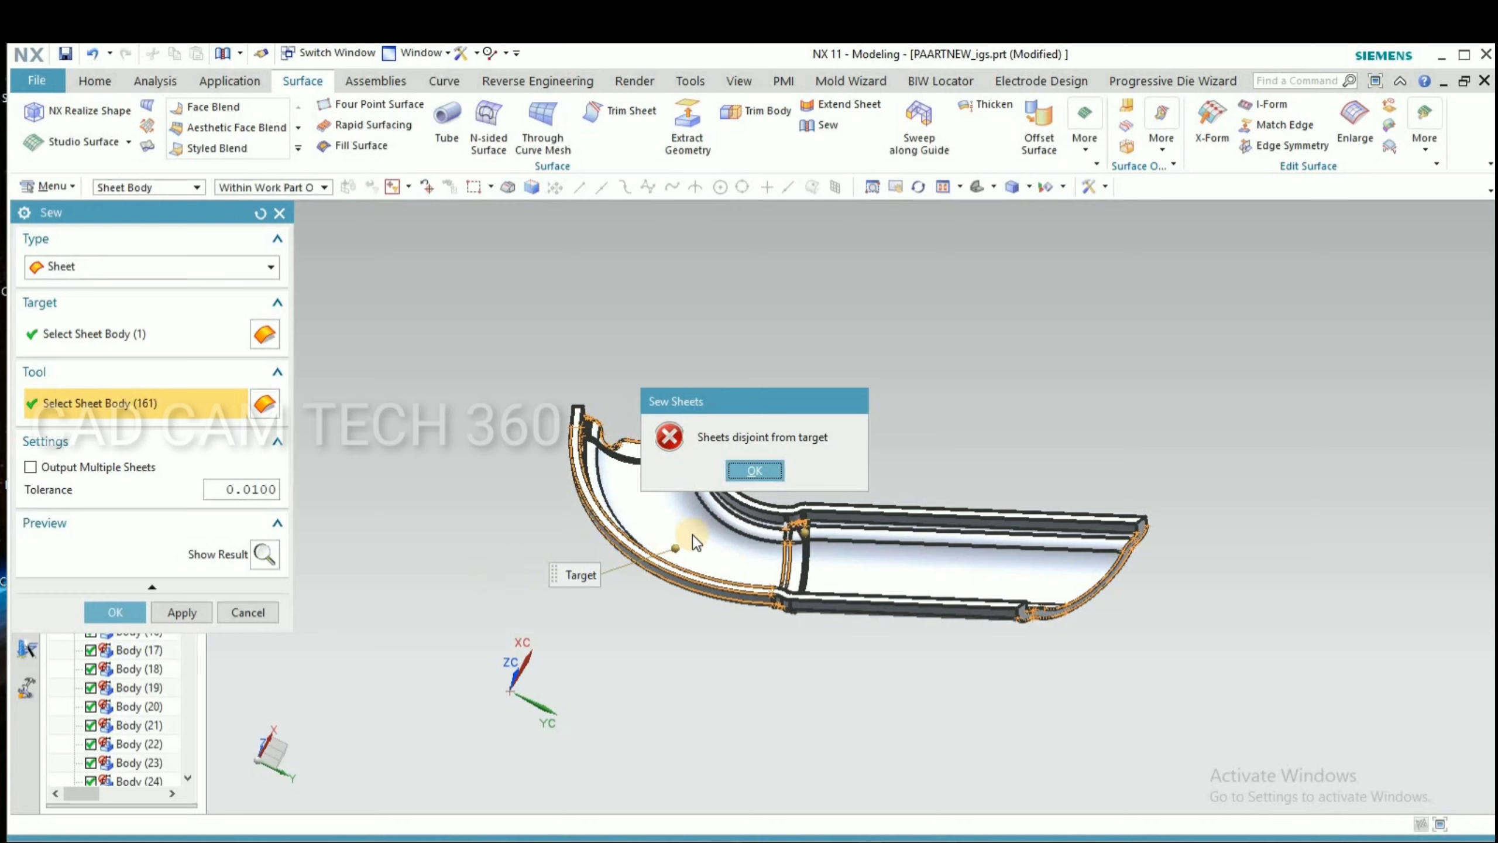
click(749, 471)
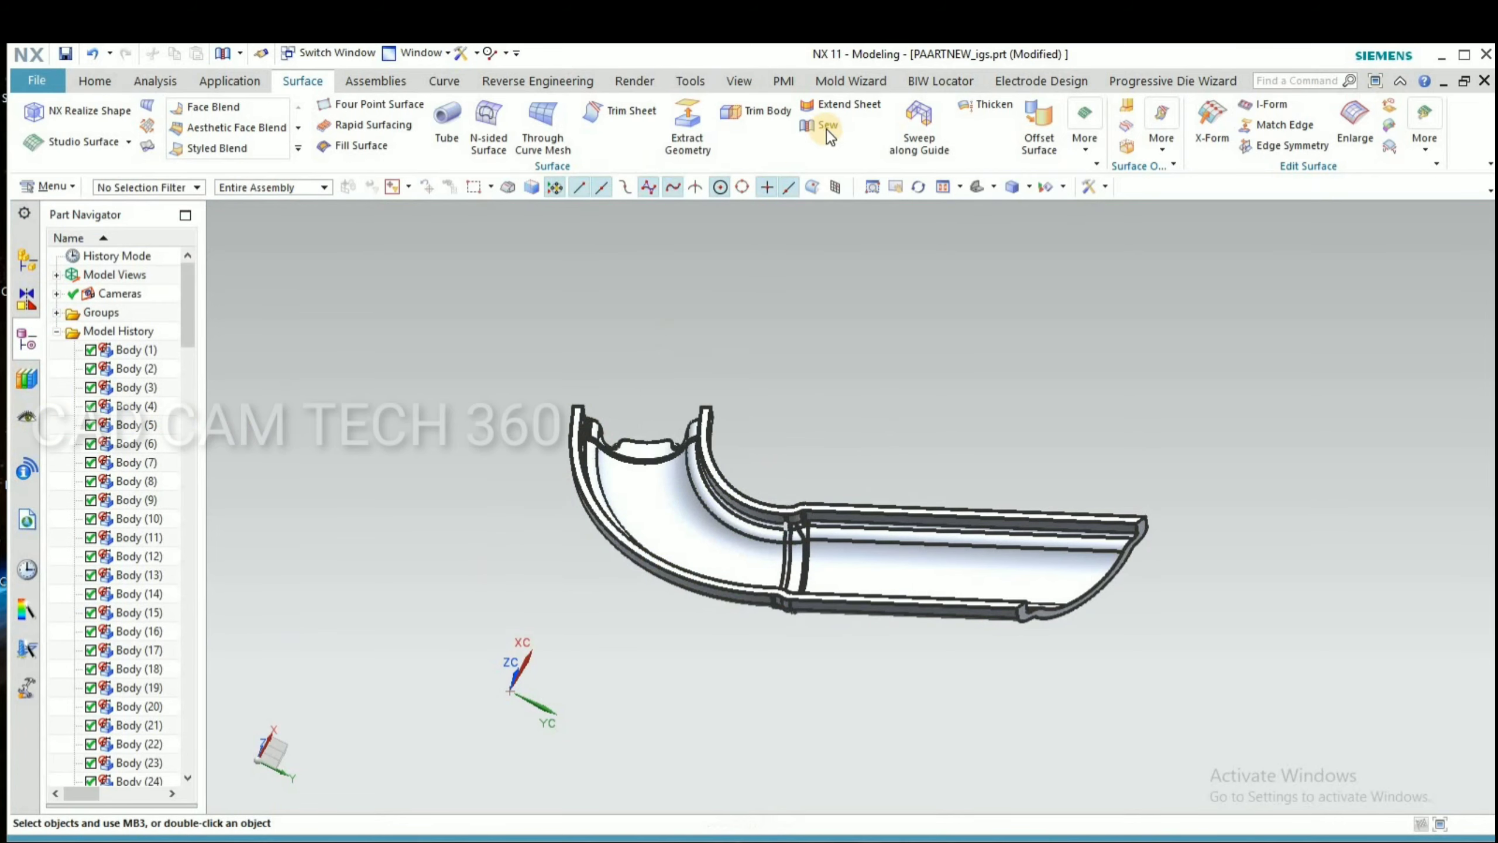
scroll(789, 534, up, 10)
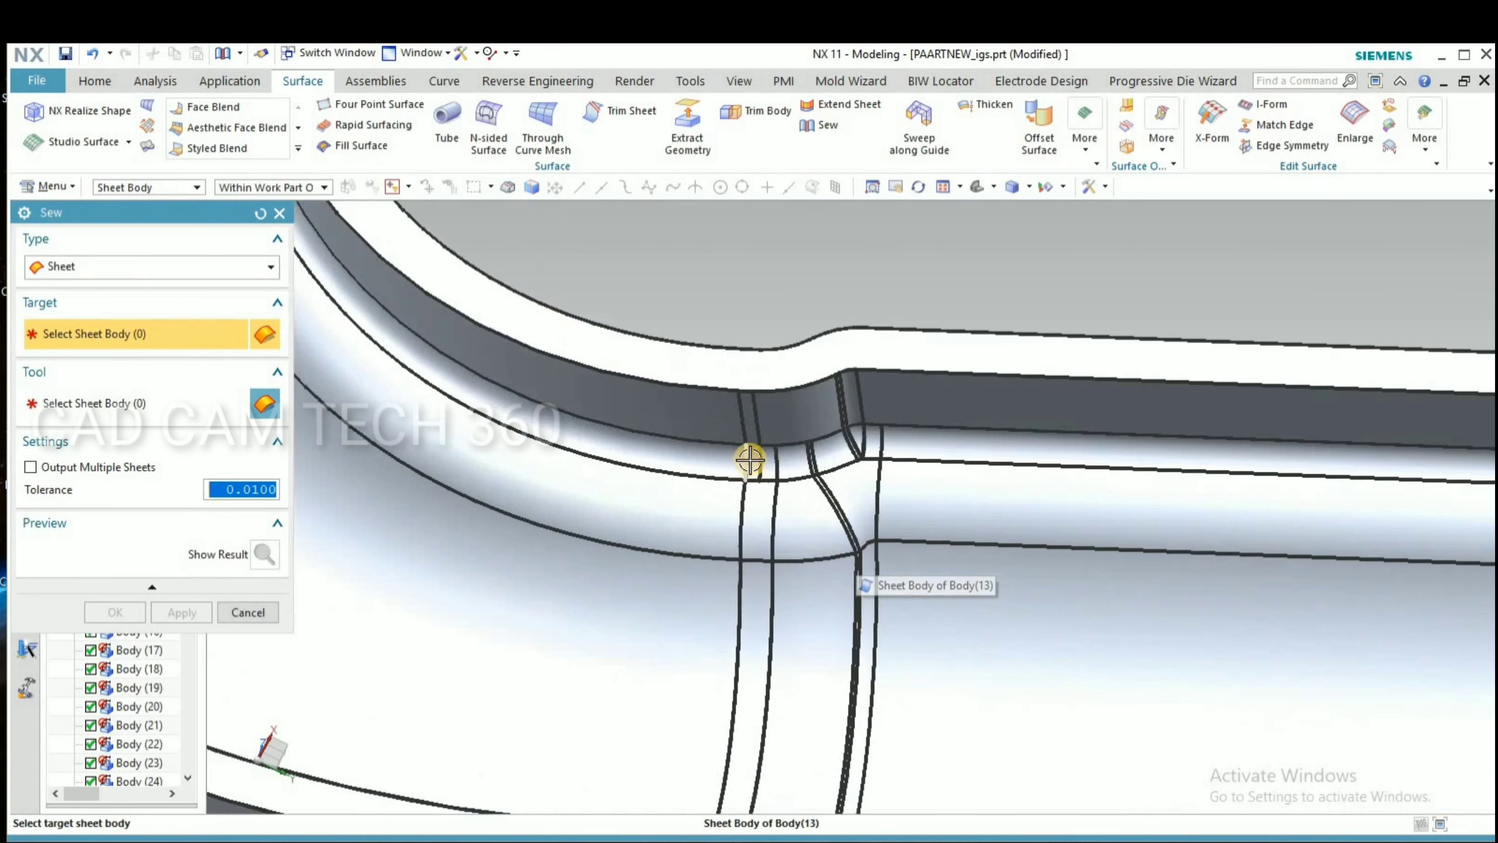
scroll(875, 525, down, 5)
middle_drag(873, 542, 700, 471)
scroll(701, 471, up, 5)
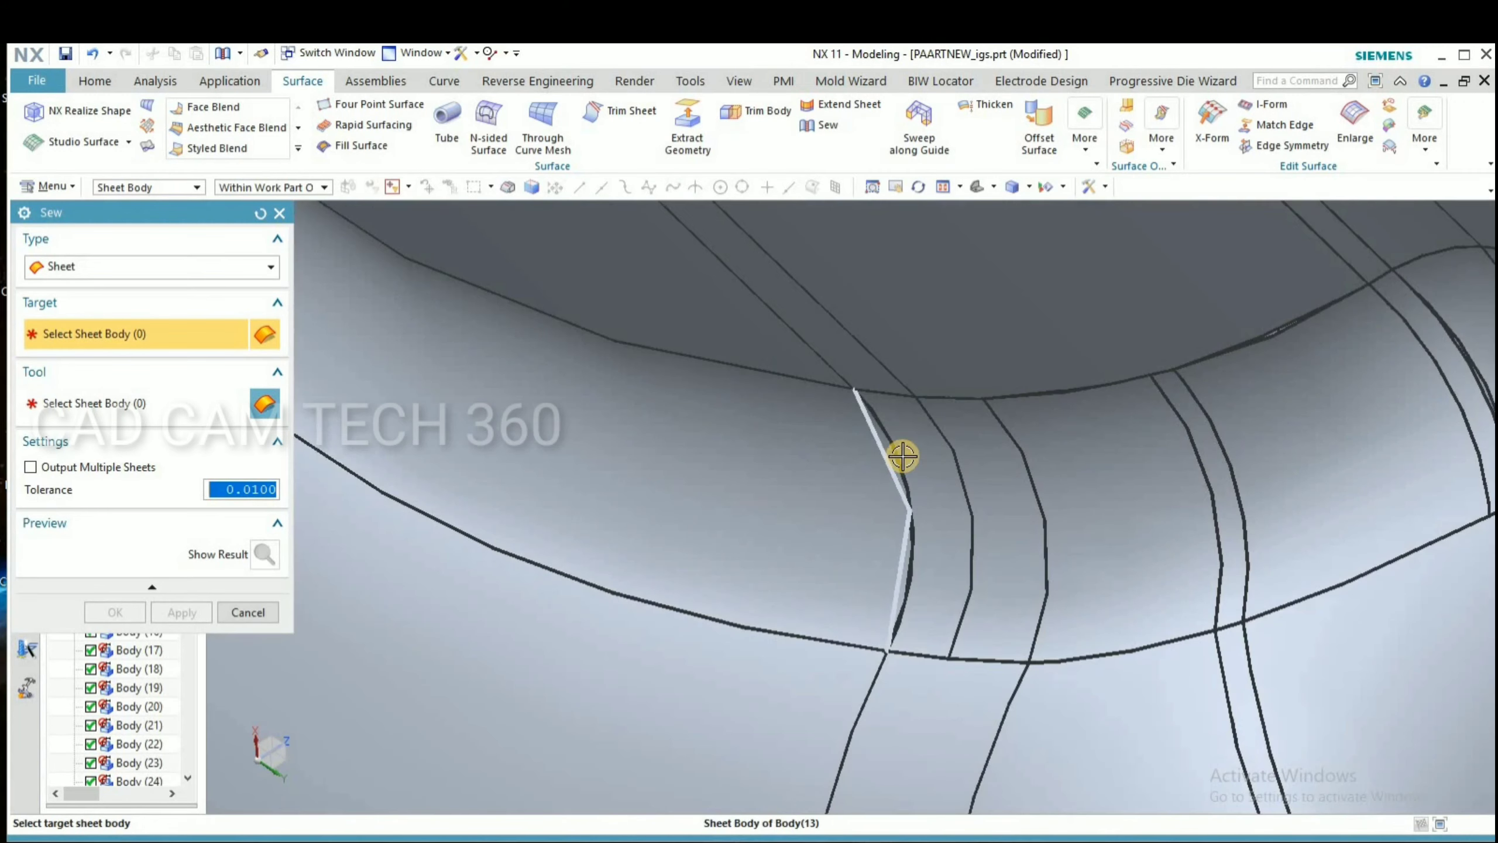
scroll(903, 459, up, 5)
key(Escape)
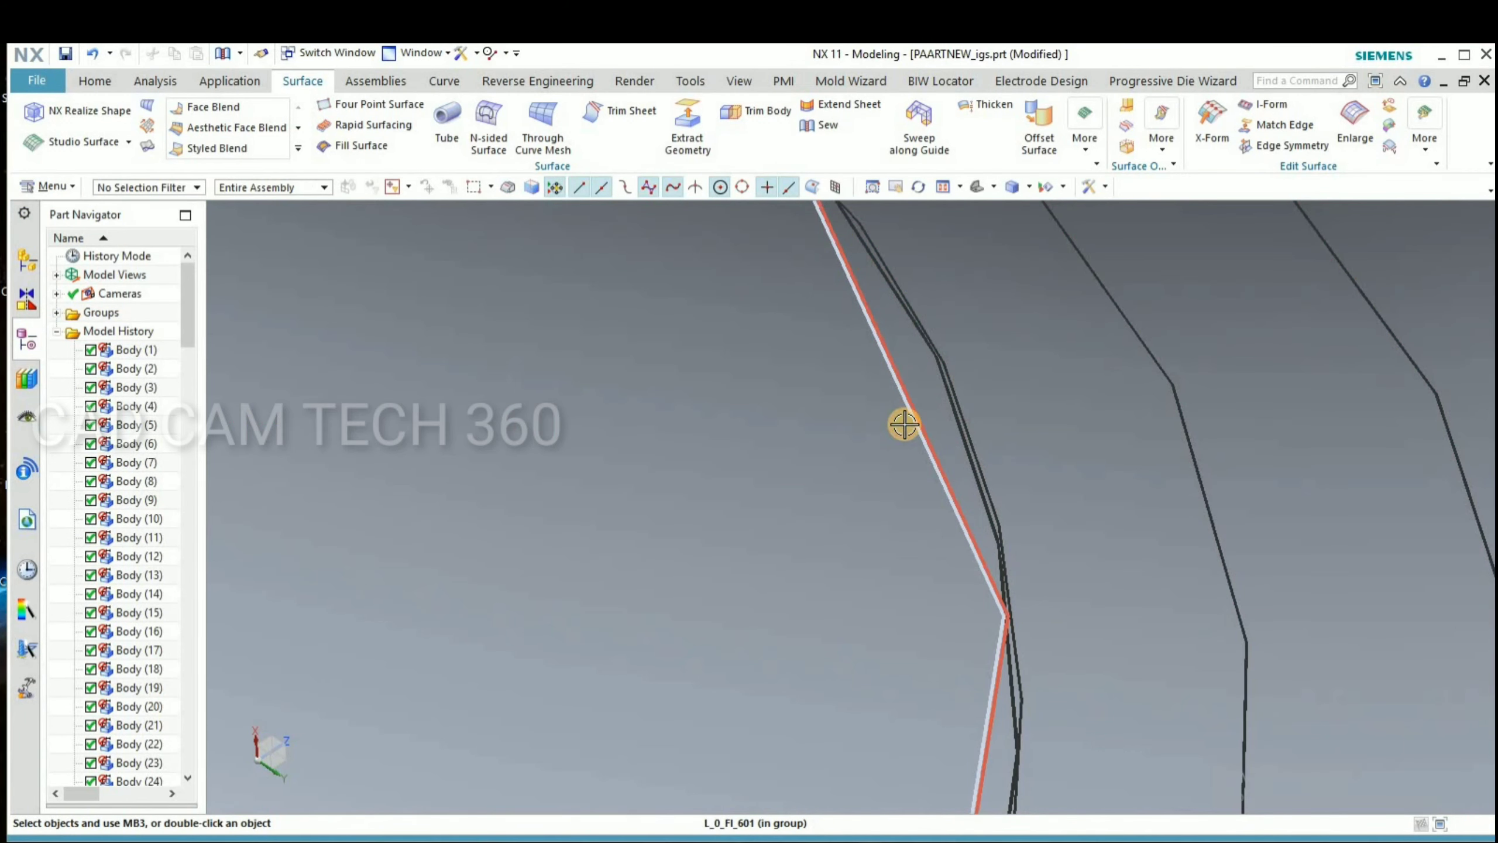
Examine the elbow joint's edges and the part's orientation relative to the coordinate axes from several directions.
click(904, 424)
scroll(826, 543, down, 5)
scroll(806, 571, up, 3)
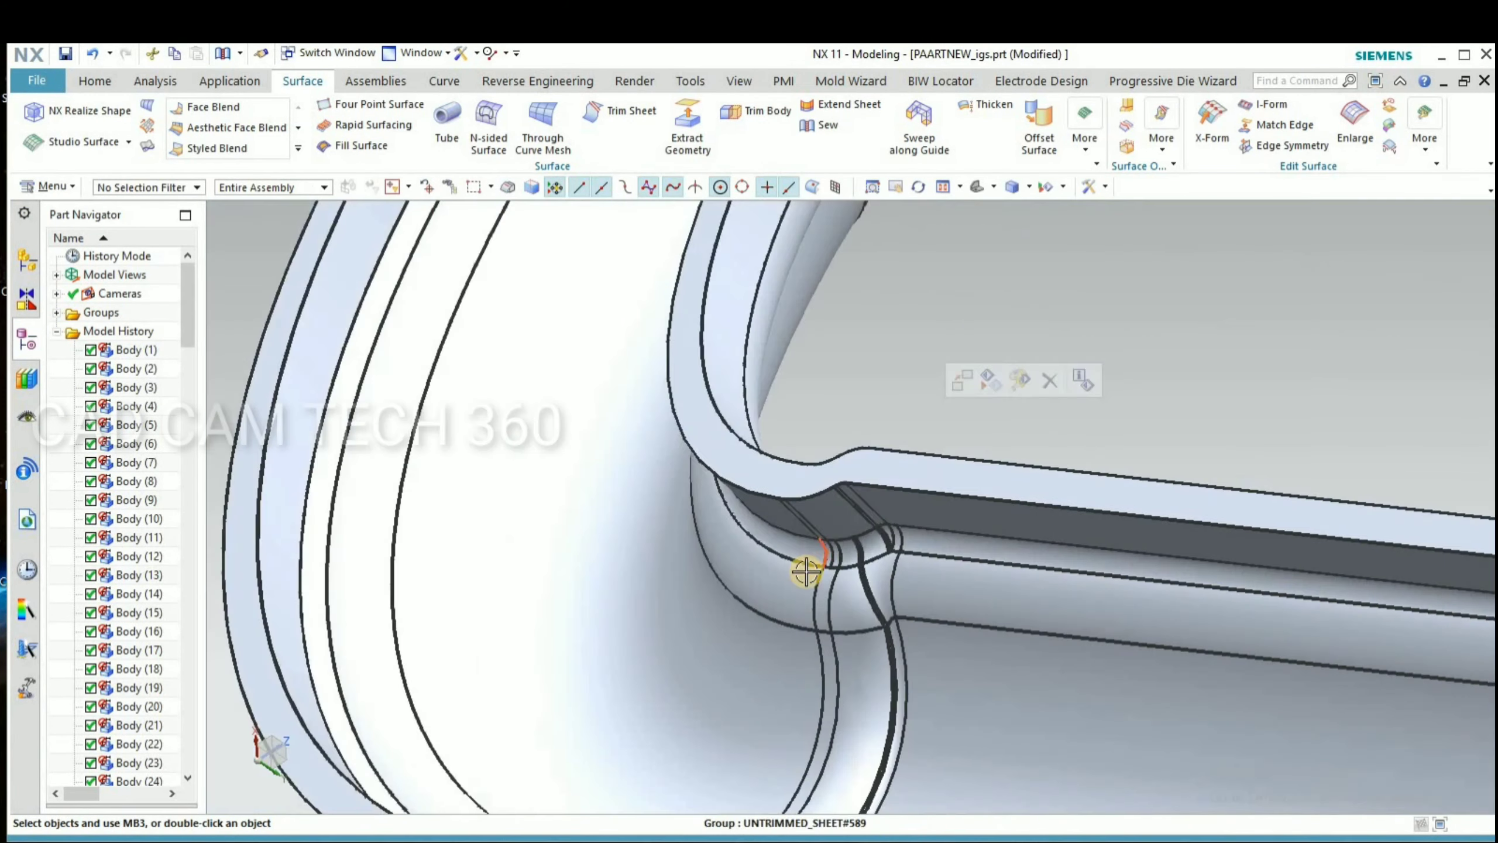
scroll(806, 571, down, 4)
middle_drag(832, 528, 929, 653)
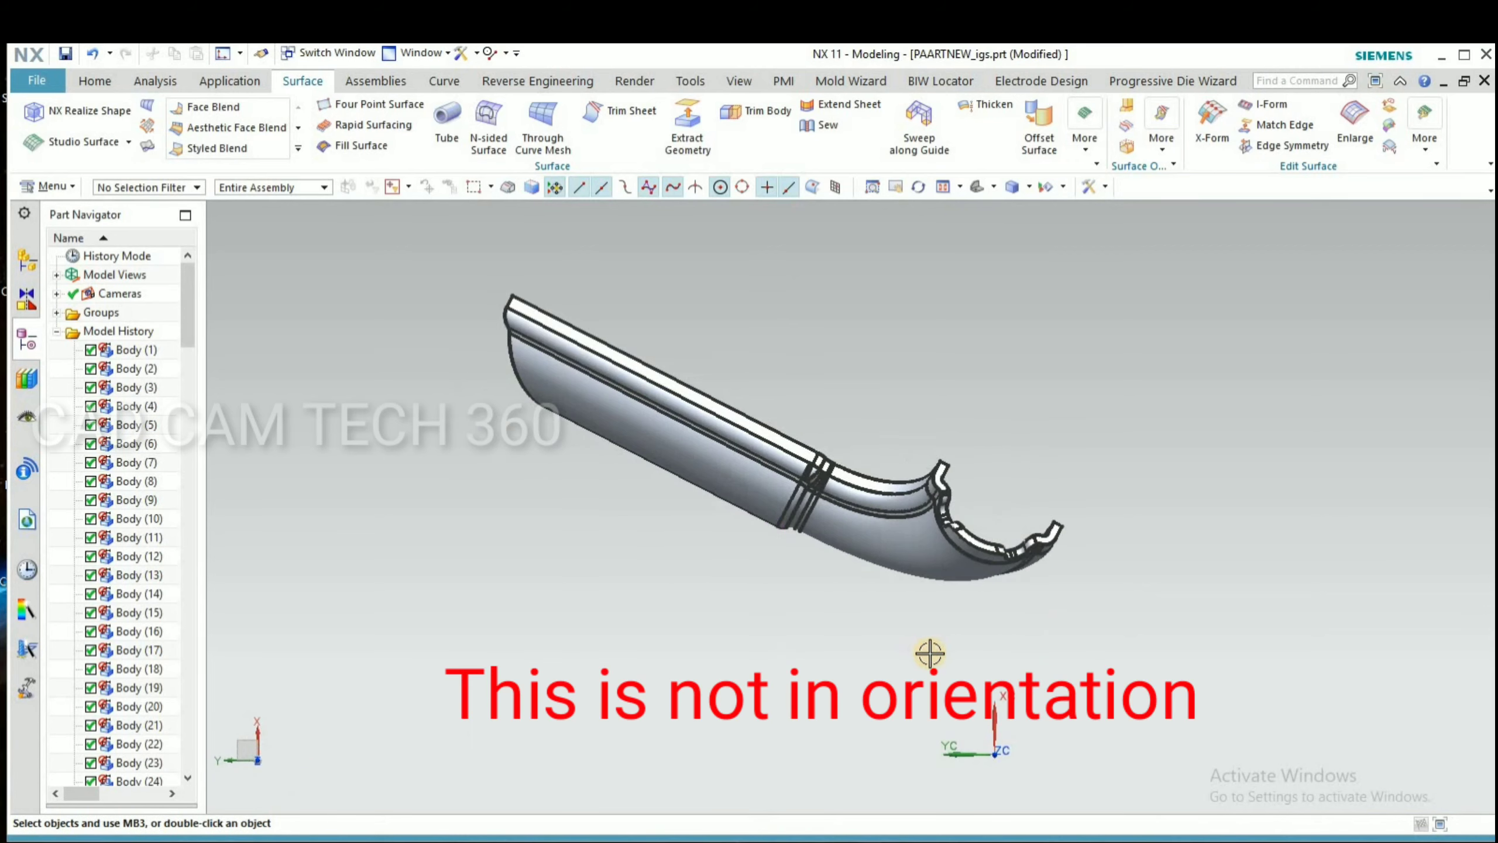
middle_drag(836, 654, 981, 623)
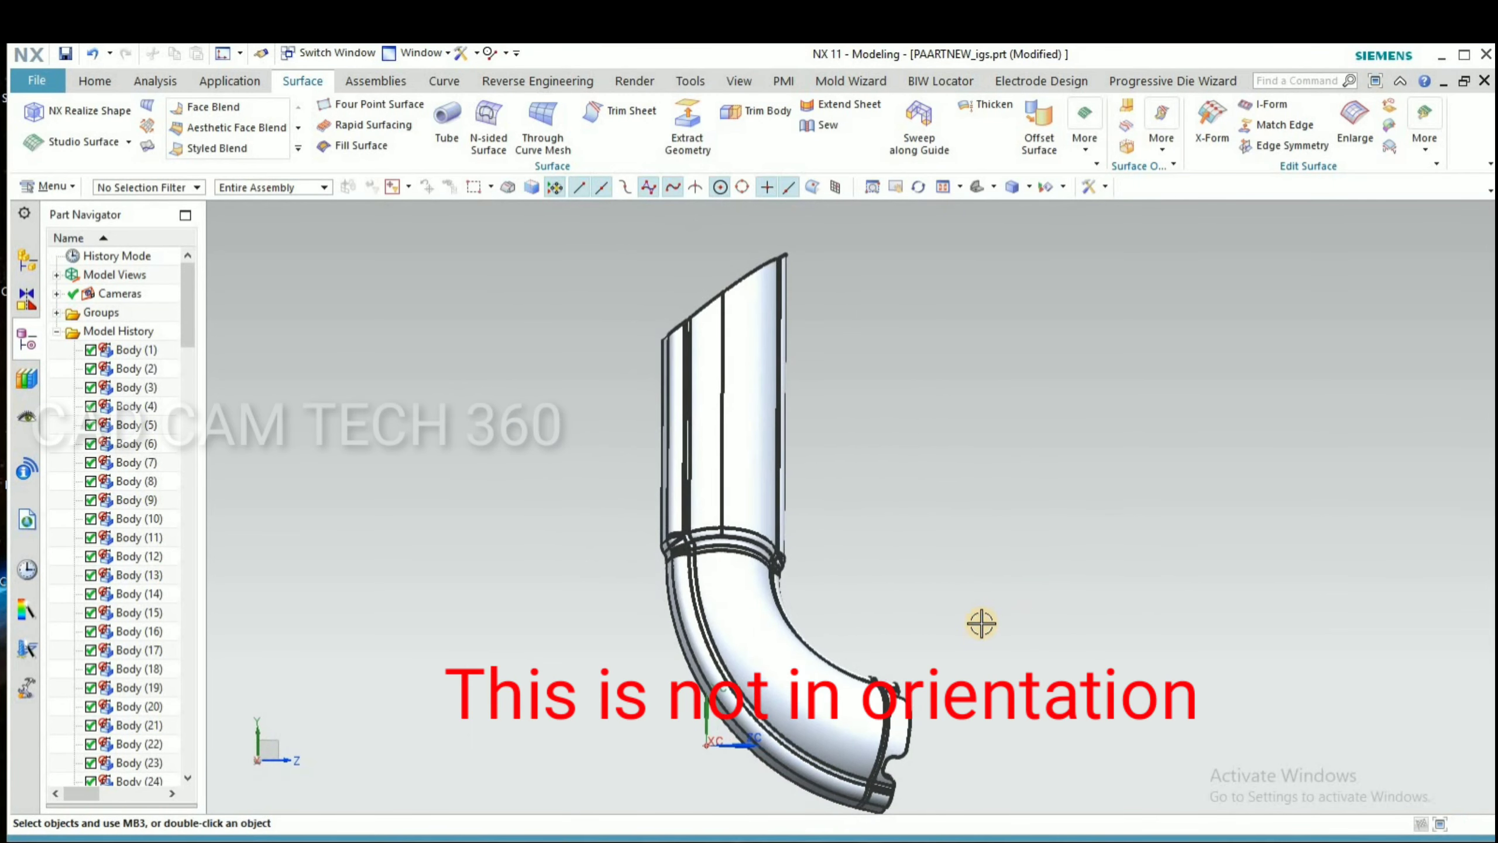
middle_drag(909, 517, 622, 482)
Create a datum plane on the WCS YC-ZC plane at a distance of 0 mm.
key(F8)
click(93, 82)
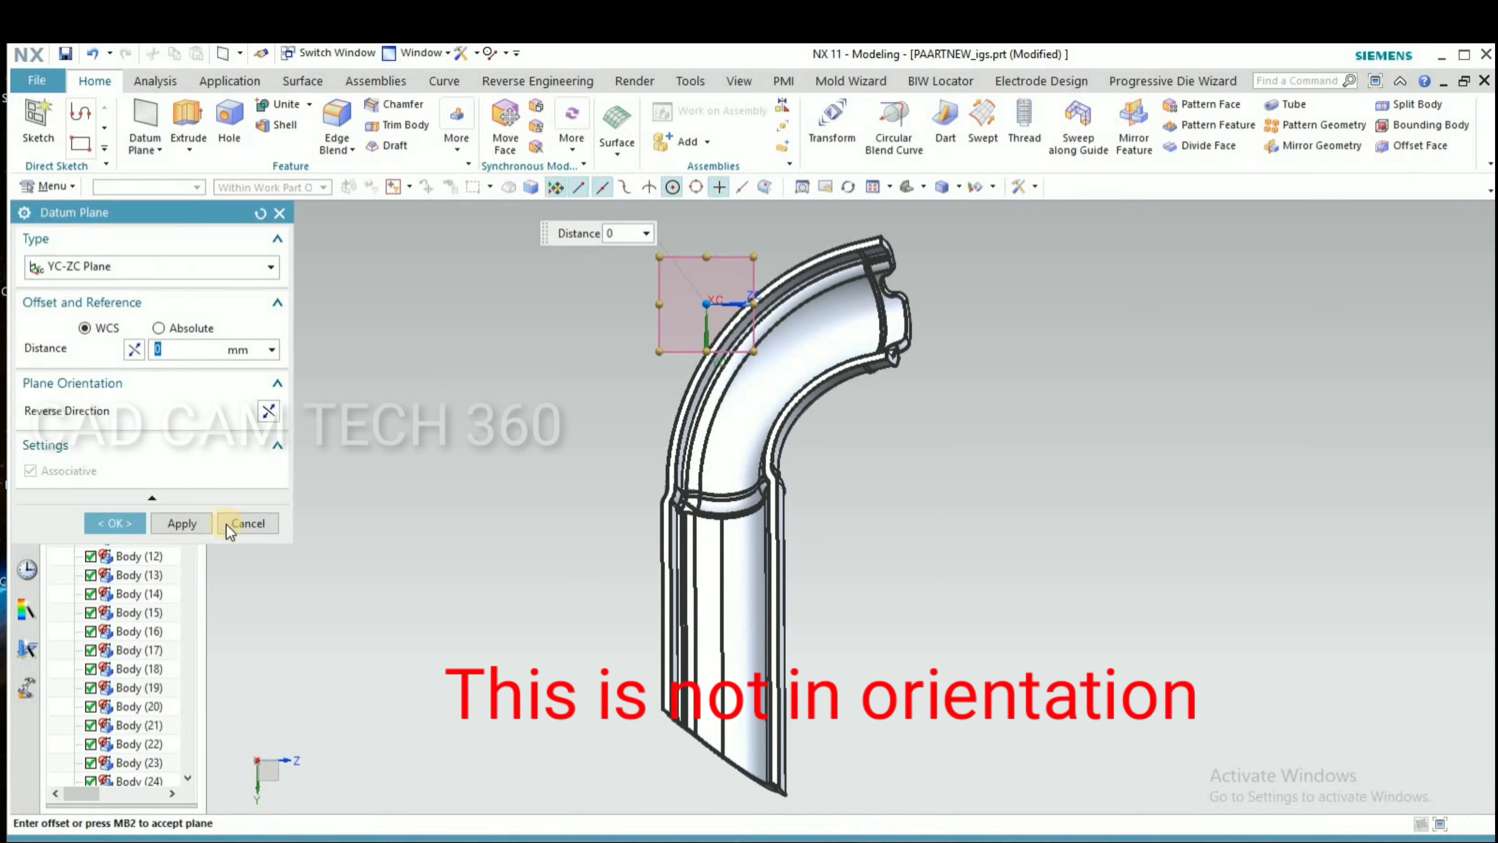
middle_click(311, 515)
Sketch a rectangle about 53 by 75 mm on the new datum plane, beside the part's elbow end, and finish the sketch.
click(36, 121)
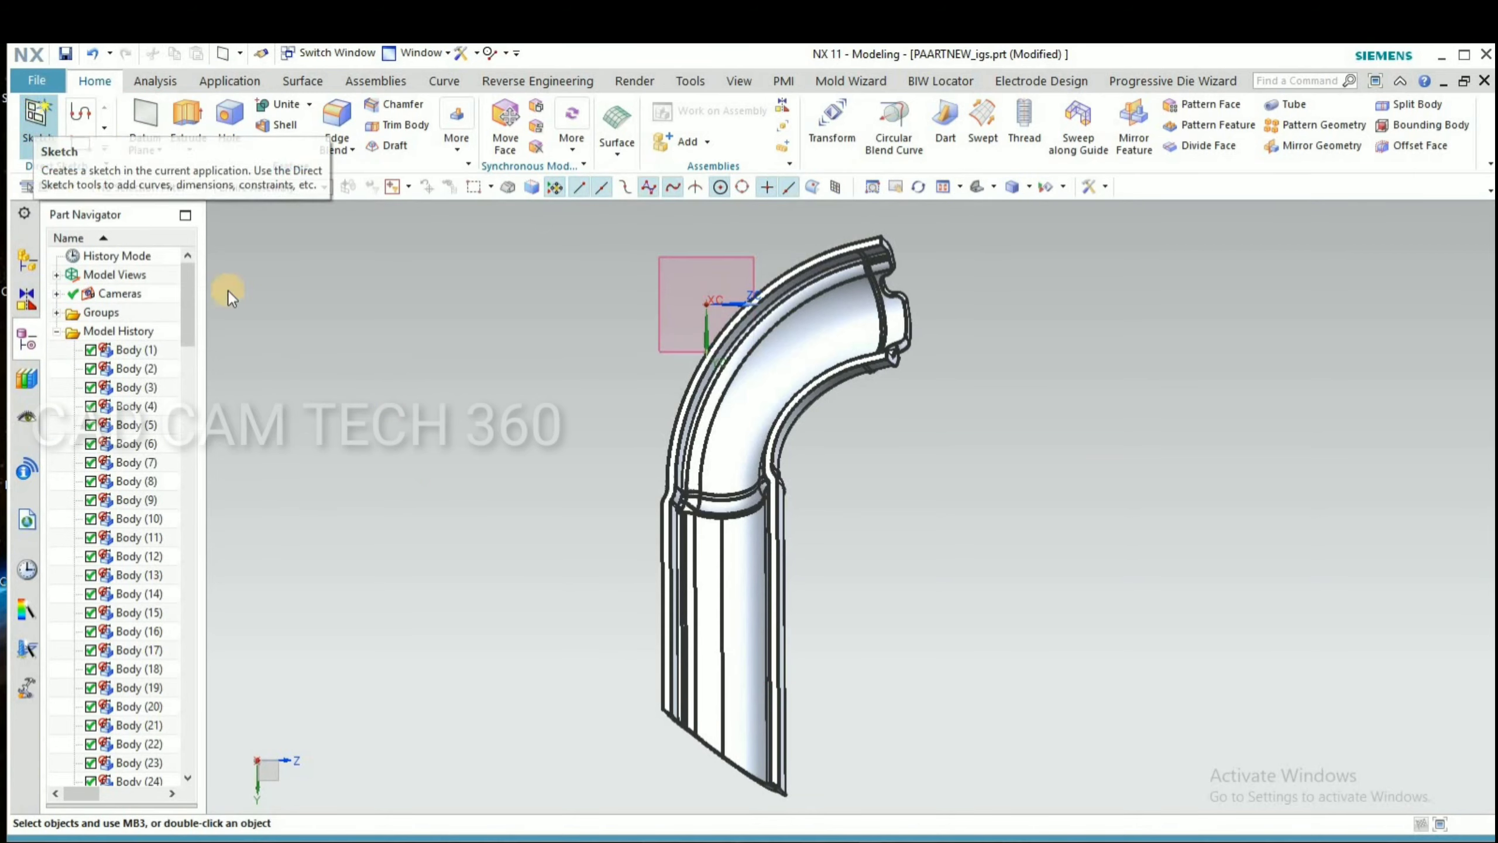
click(672, 263)
click(180, 450)
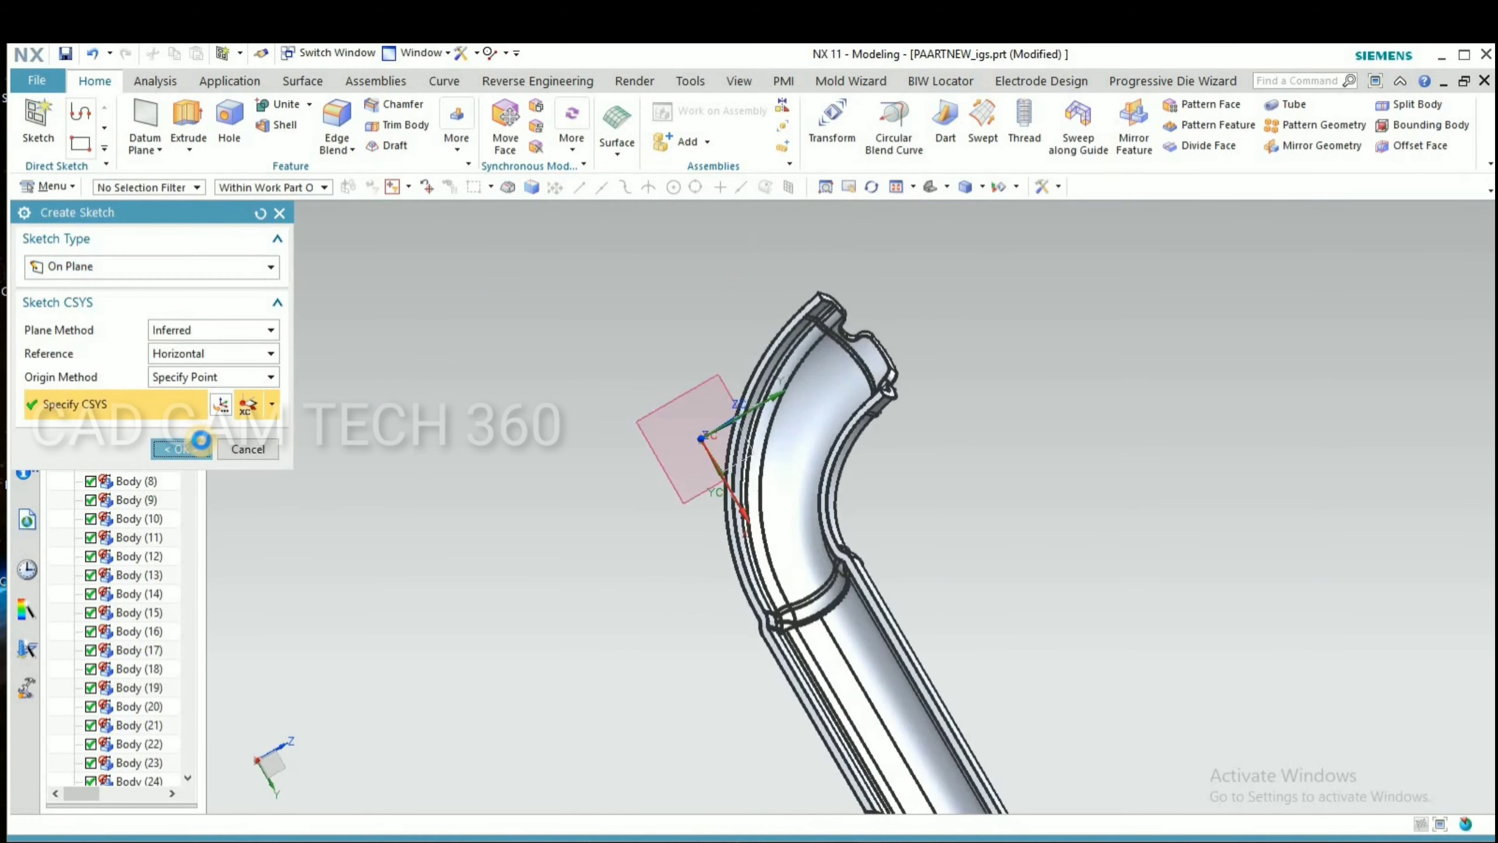
click(757, 643)
click(514, 301)
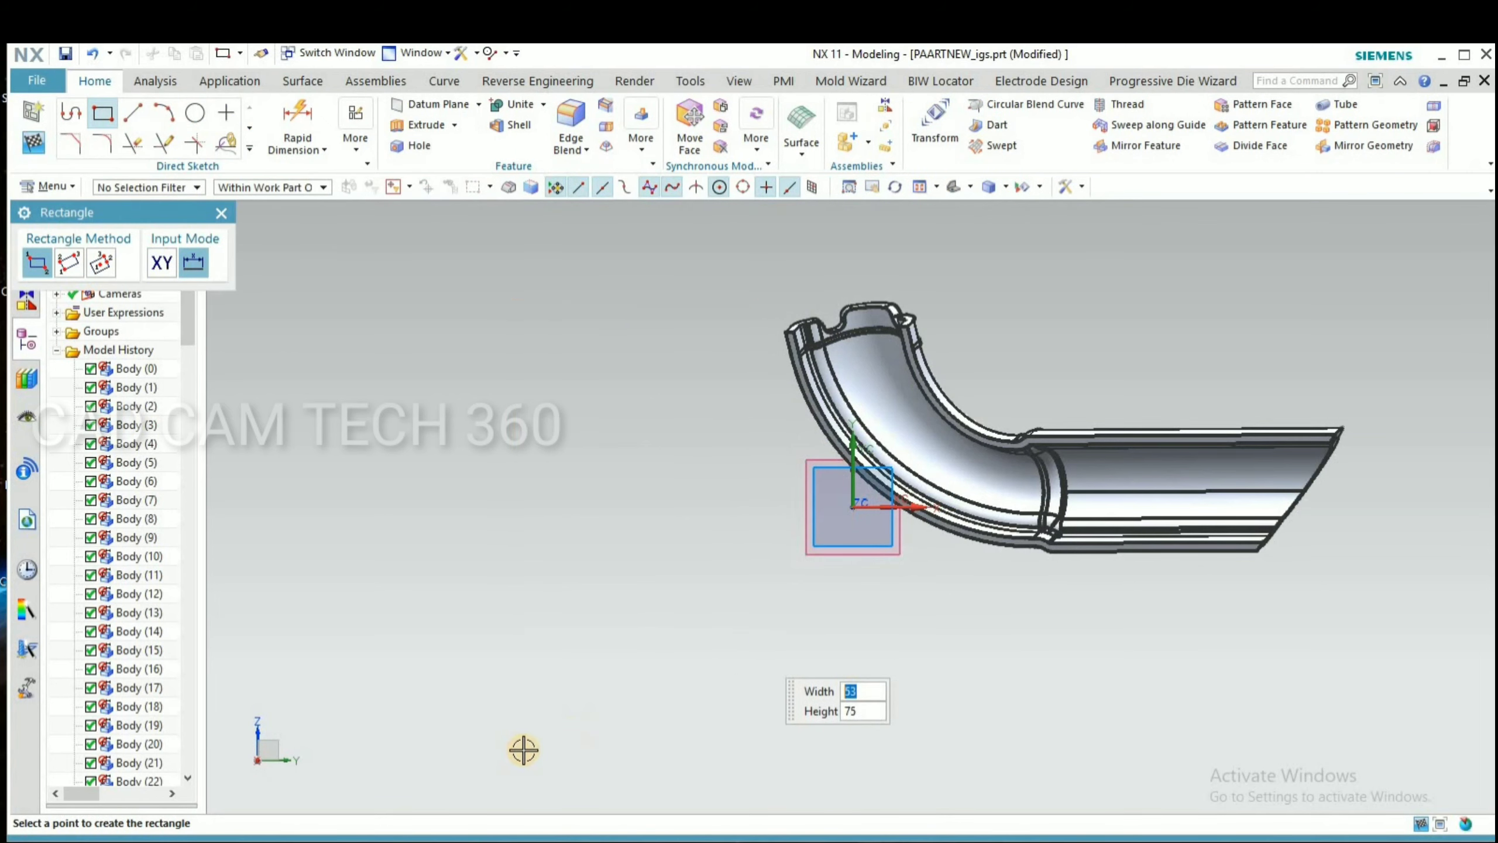
key(Escape)
key(ctrl+q)
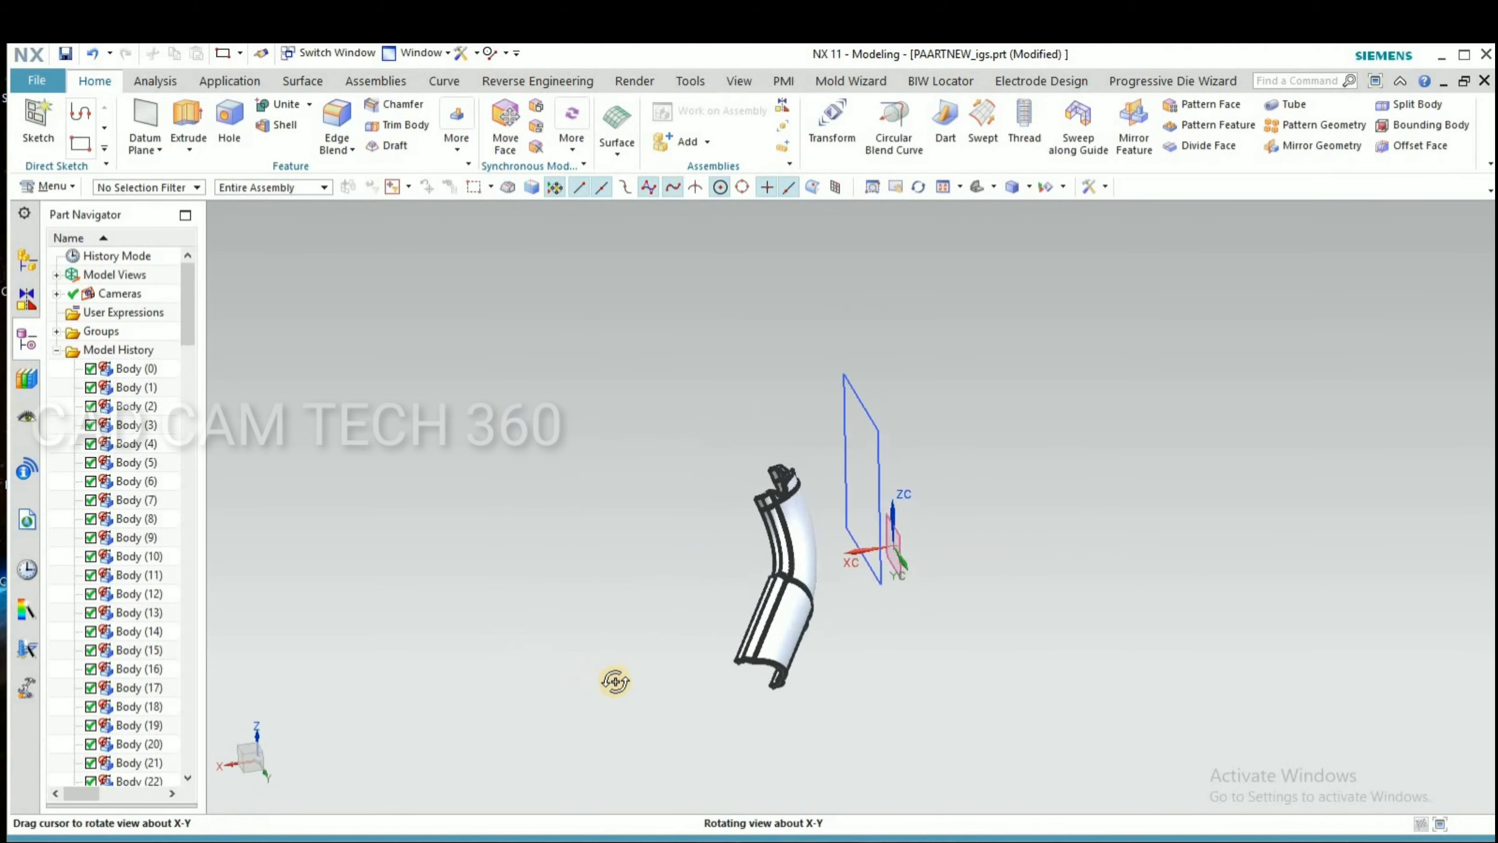
Extrude the rectangle along XC from -54 mm to -32 mm as a separate solid block with no Boolean.
key(x)
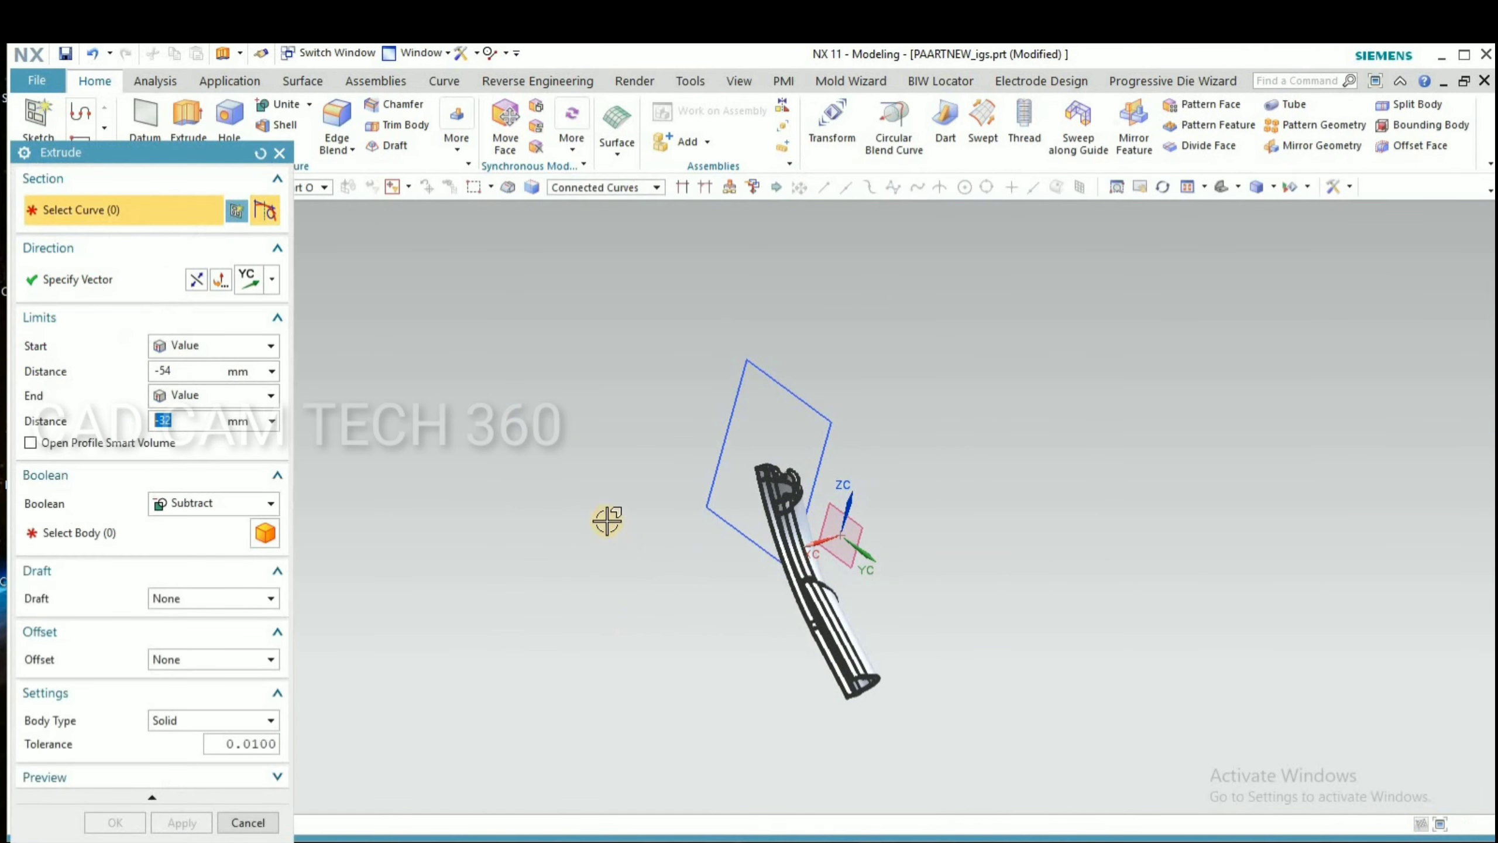
click(213, 503)
click(201, 525)
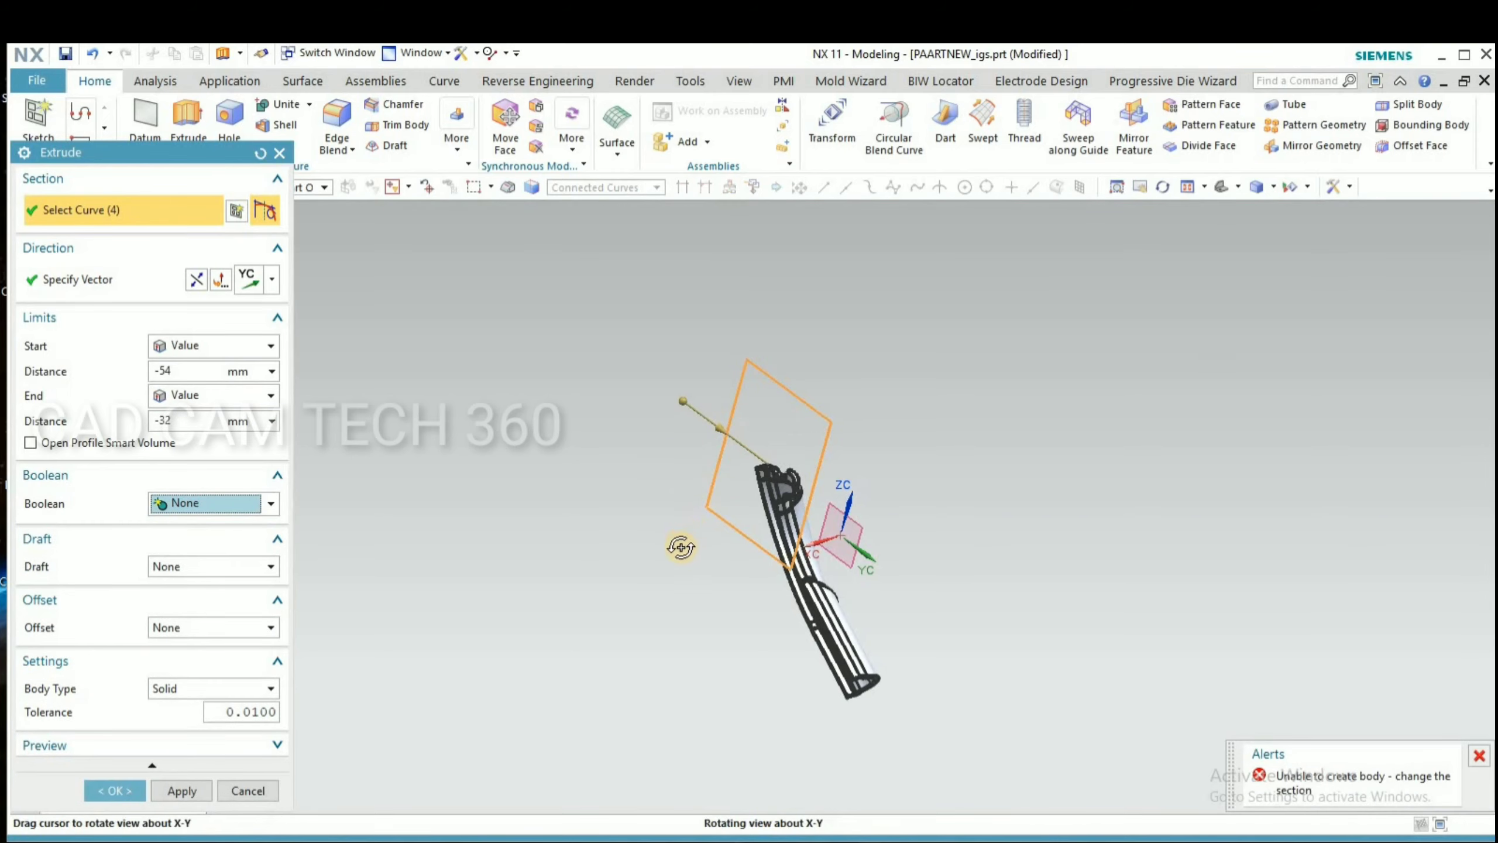
middle_drag(679, 542, 669, 608)
click(272, 279)
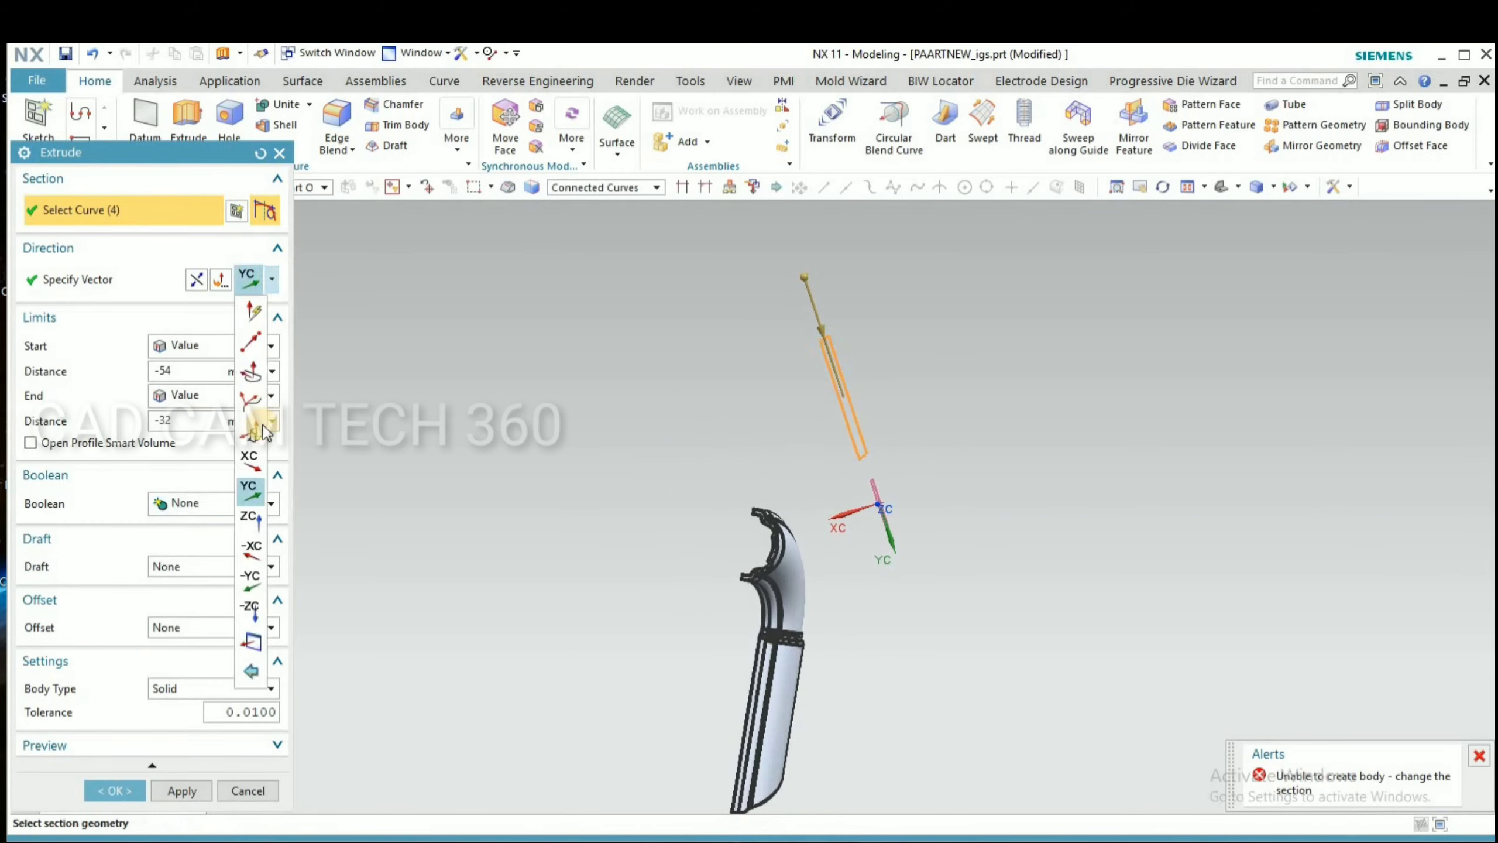
click(251, 456)
middle_drag(699, 438, 485, 559)
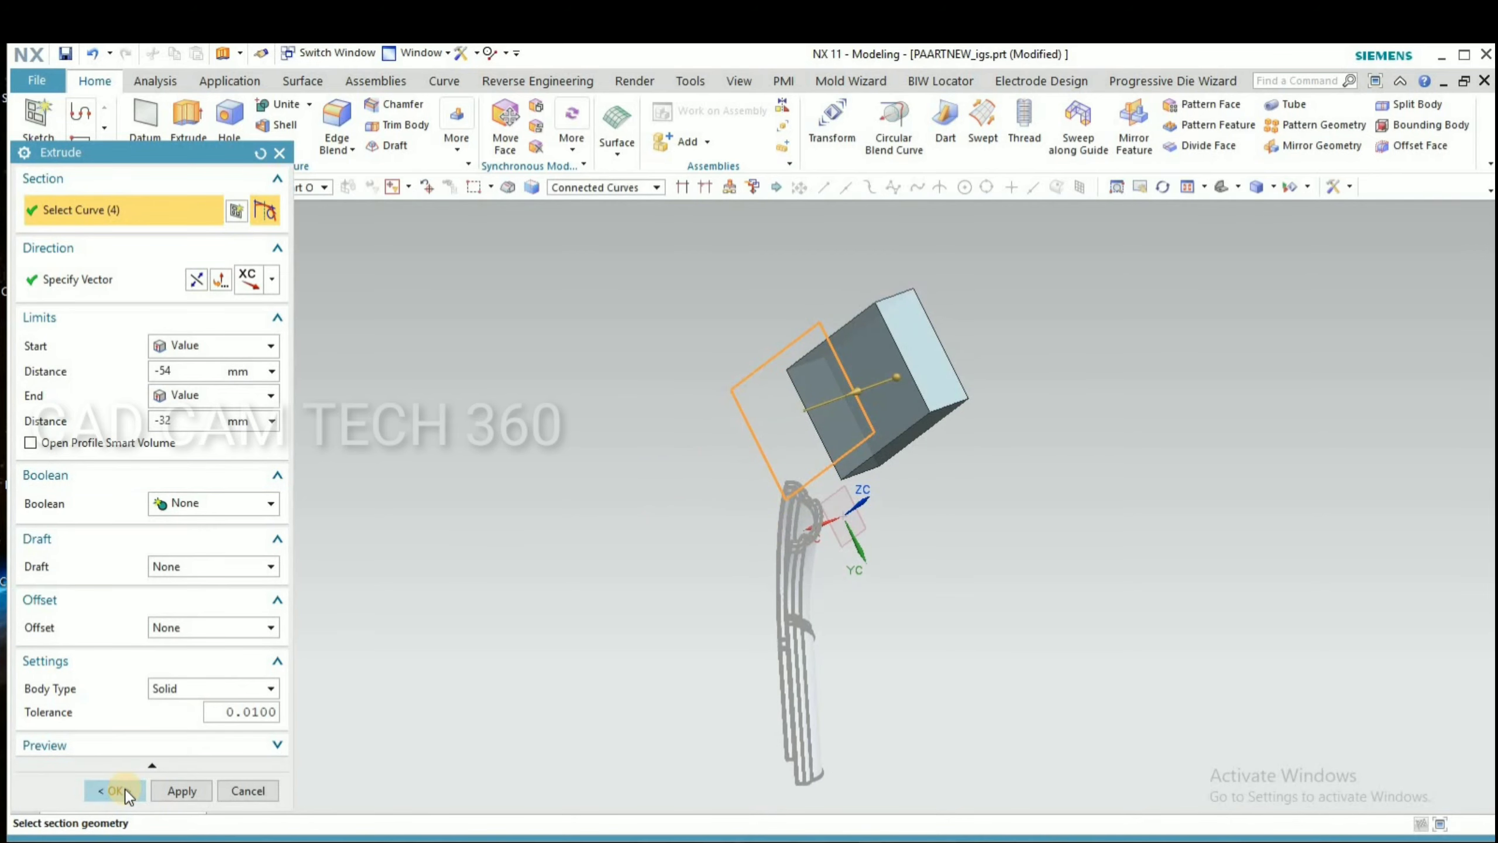
click(125, 788)
Move the original sewn part using CSYS to CSYS motion, from its flat flange face to the block's large face.
middle_drag(926, 595, 749, 515)
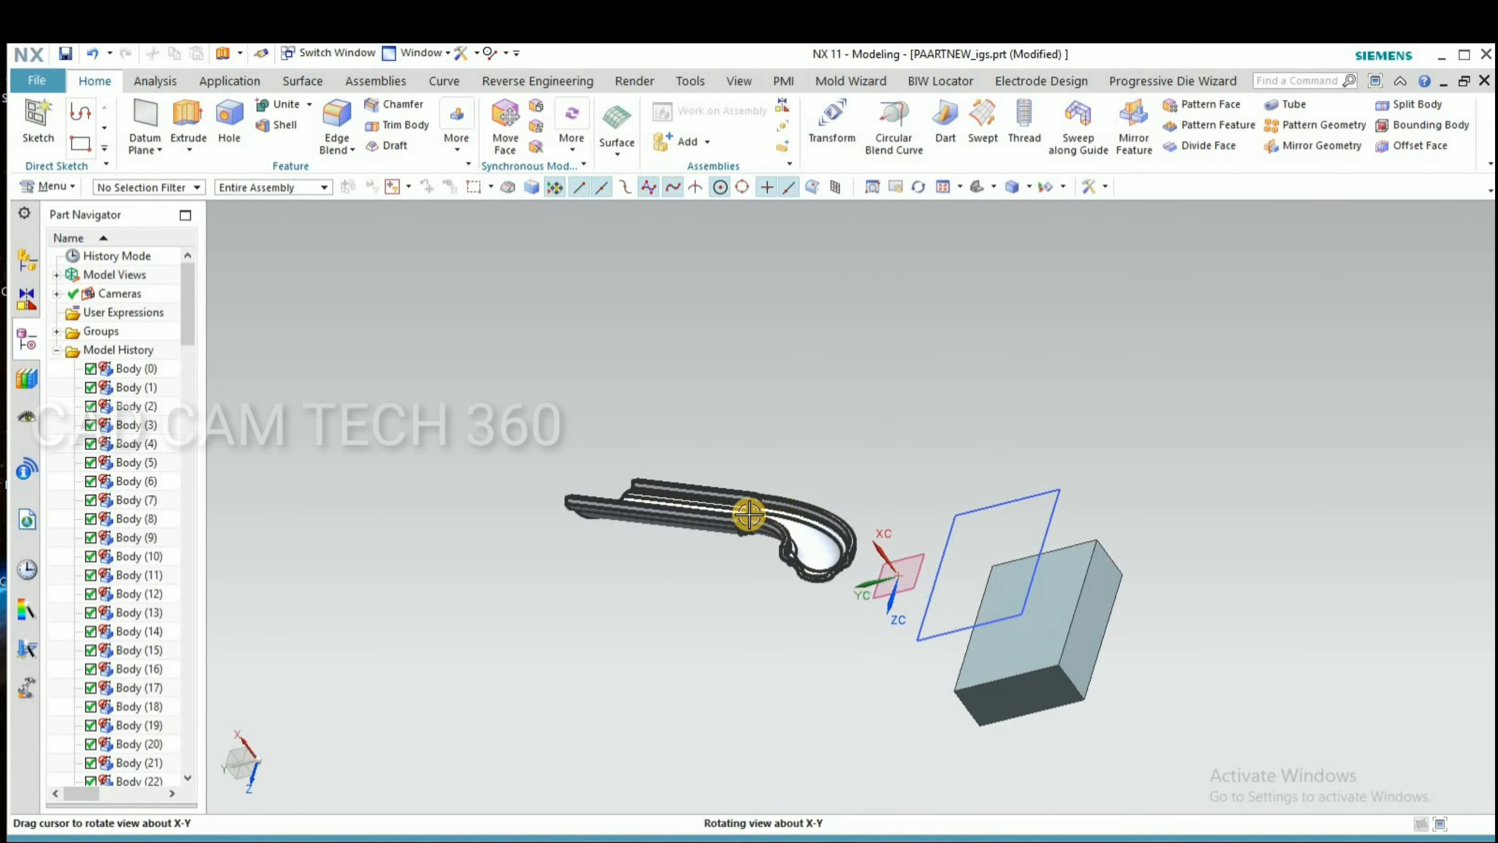
scroll(748, 515, up, 2)
click(725, 510)
key(ctrl+t)
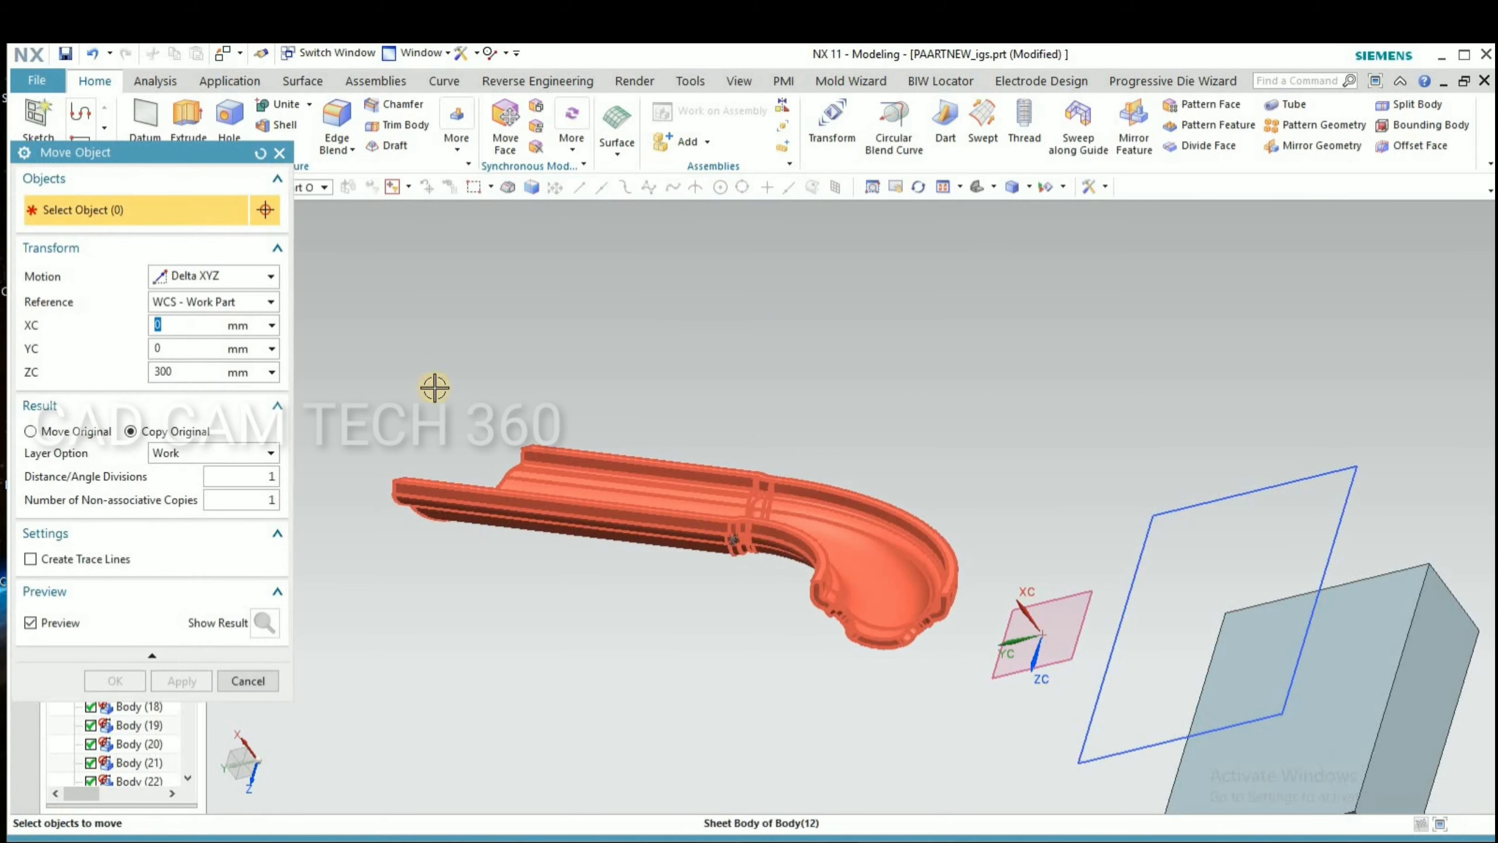
click(232, 276)
click(197, 431)
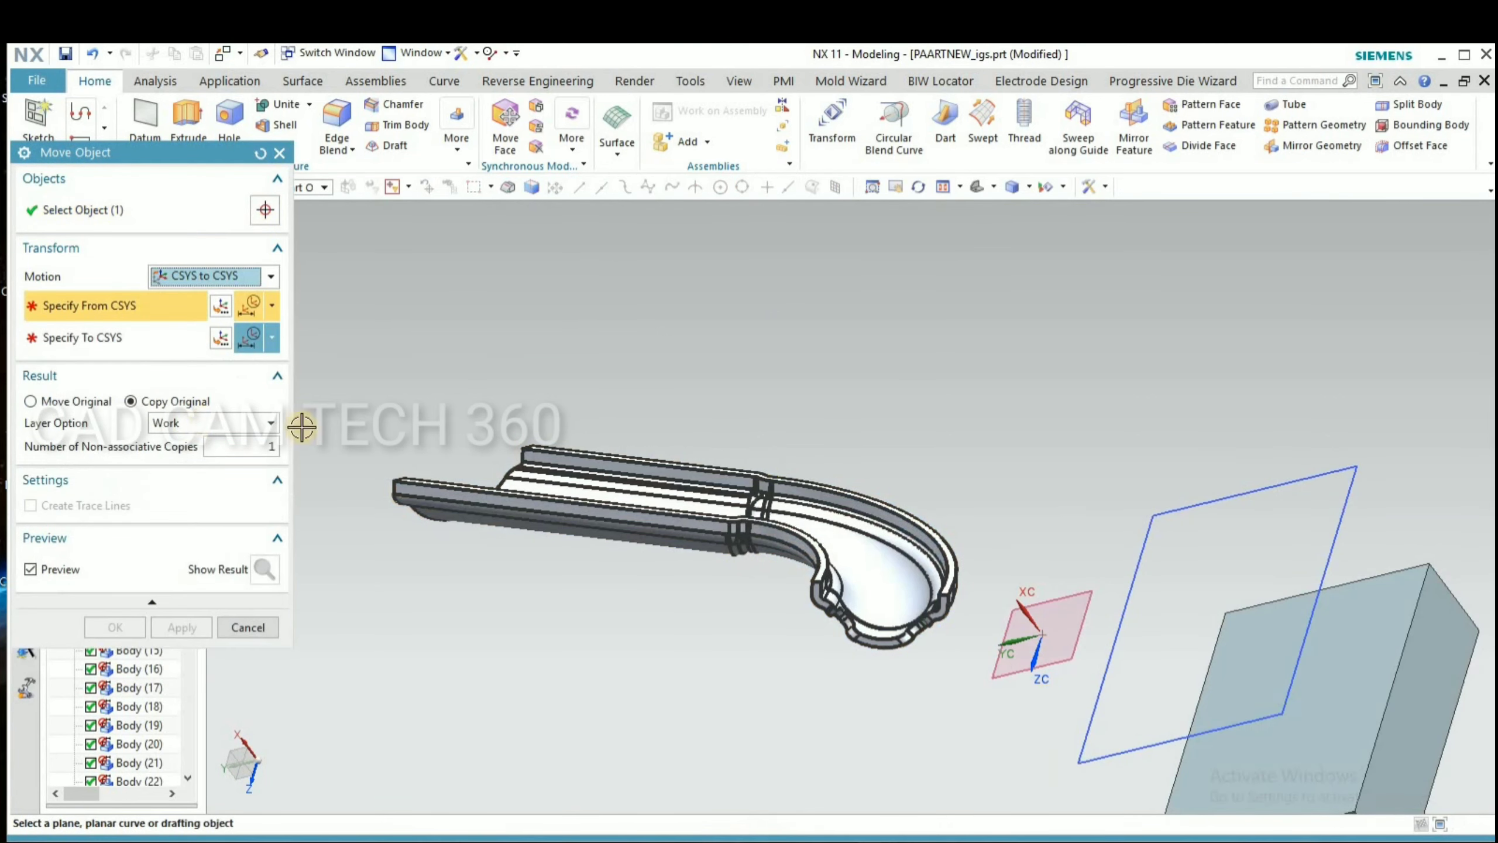
scroll(736, 478, up, 3)
click(719, 492)
scroll(545, 344, down, 5)
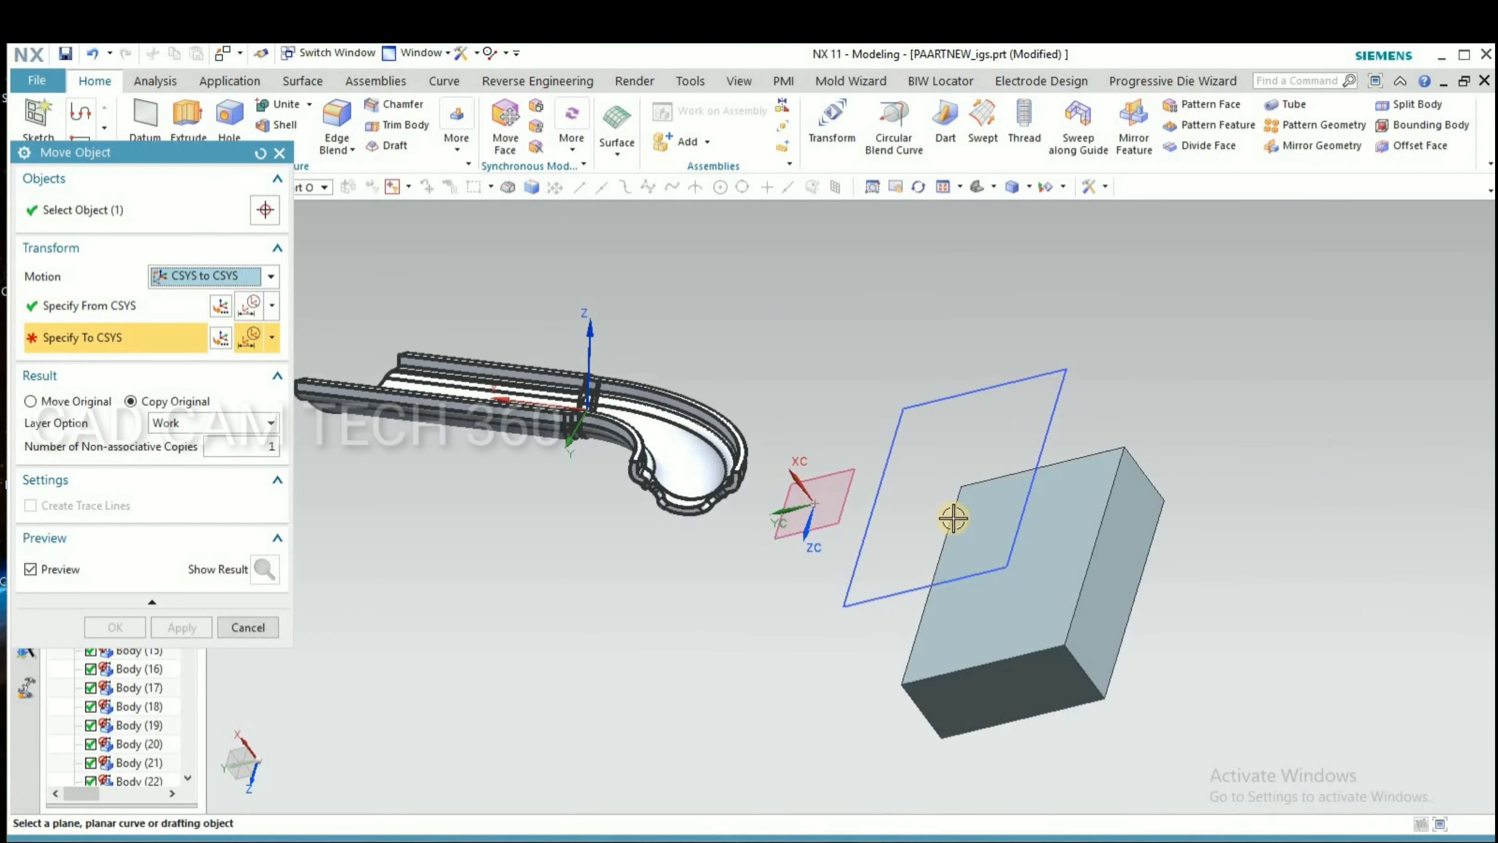
click(857, 458)
click(31, 401)
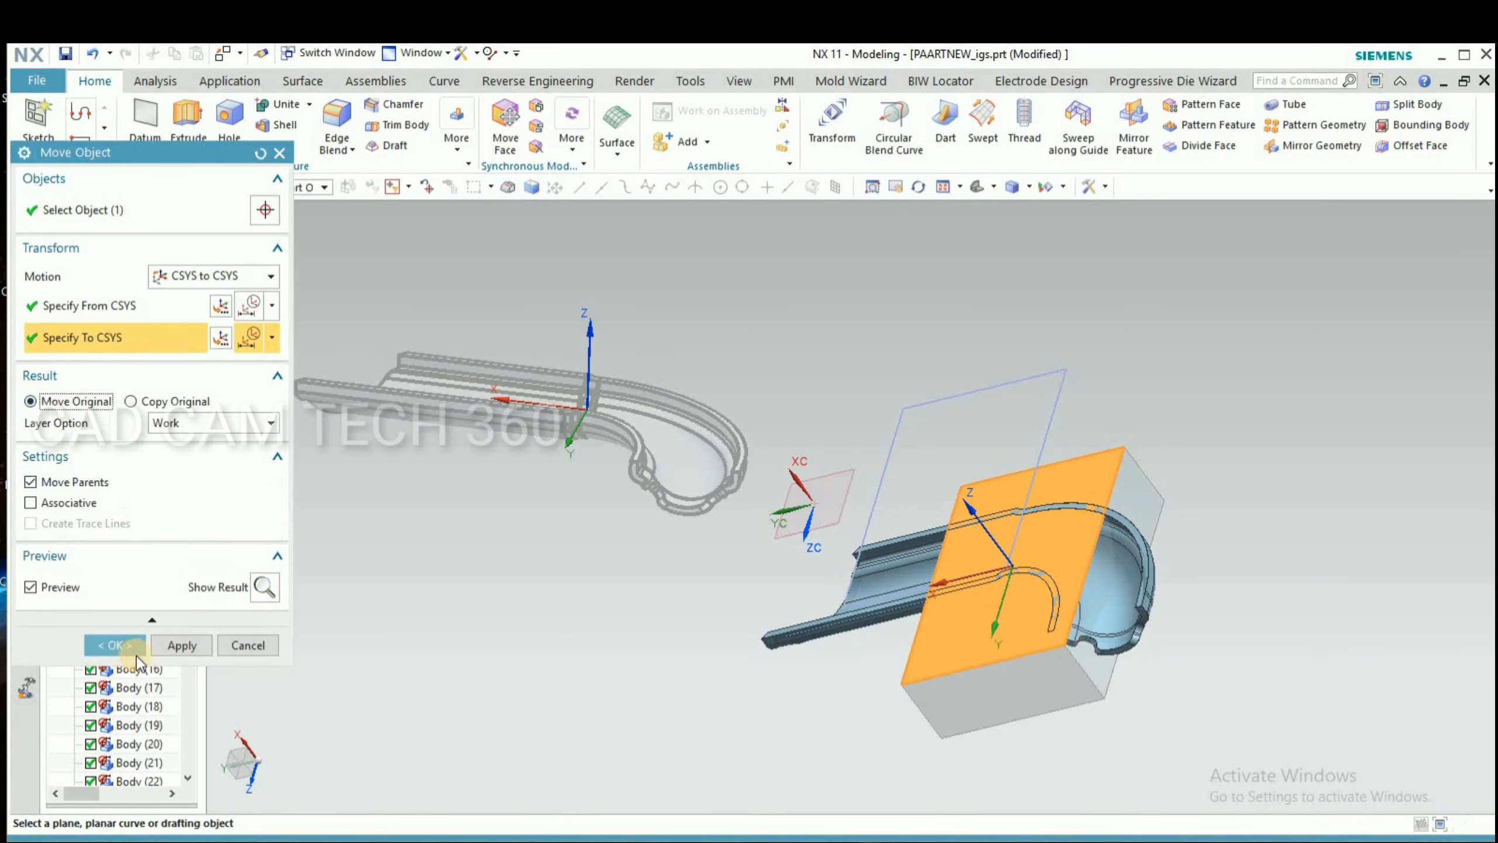
Remove the stray sheet sliver beyond the part's angled end from view and check the flange edge's alignment with the Y axis.
middle_drag(843, 595, 818, 621)
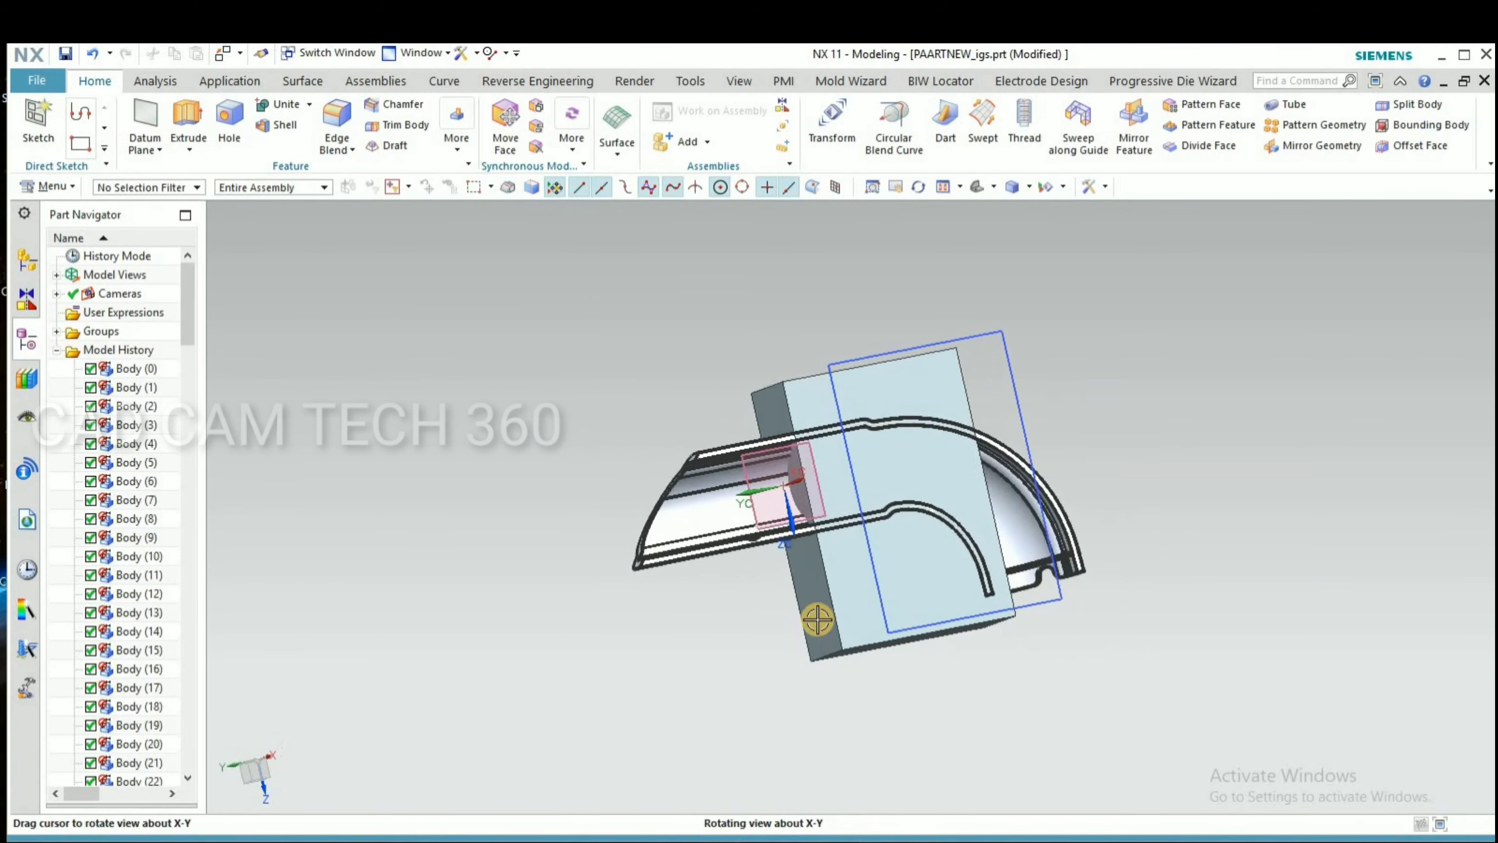
key(F8)
scroll(883, 391, up, 5)
scroll(689, 341, down, 5)
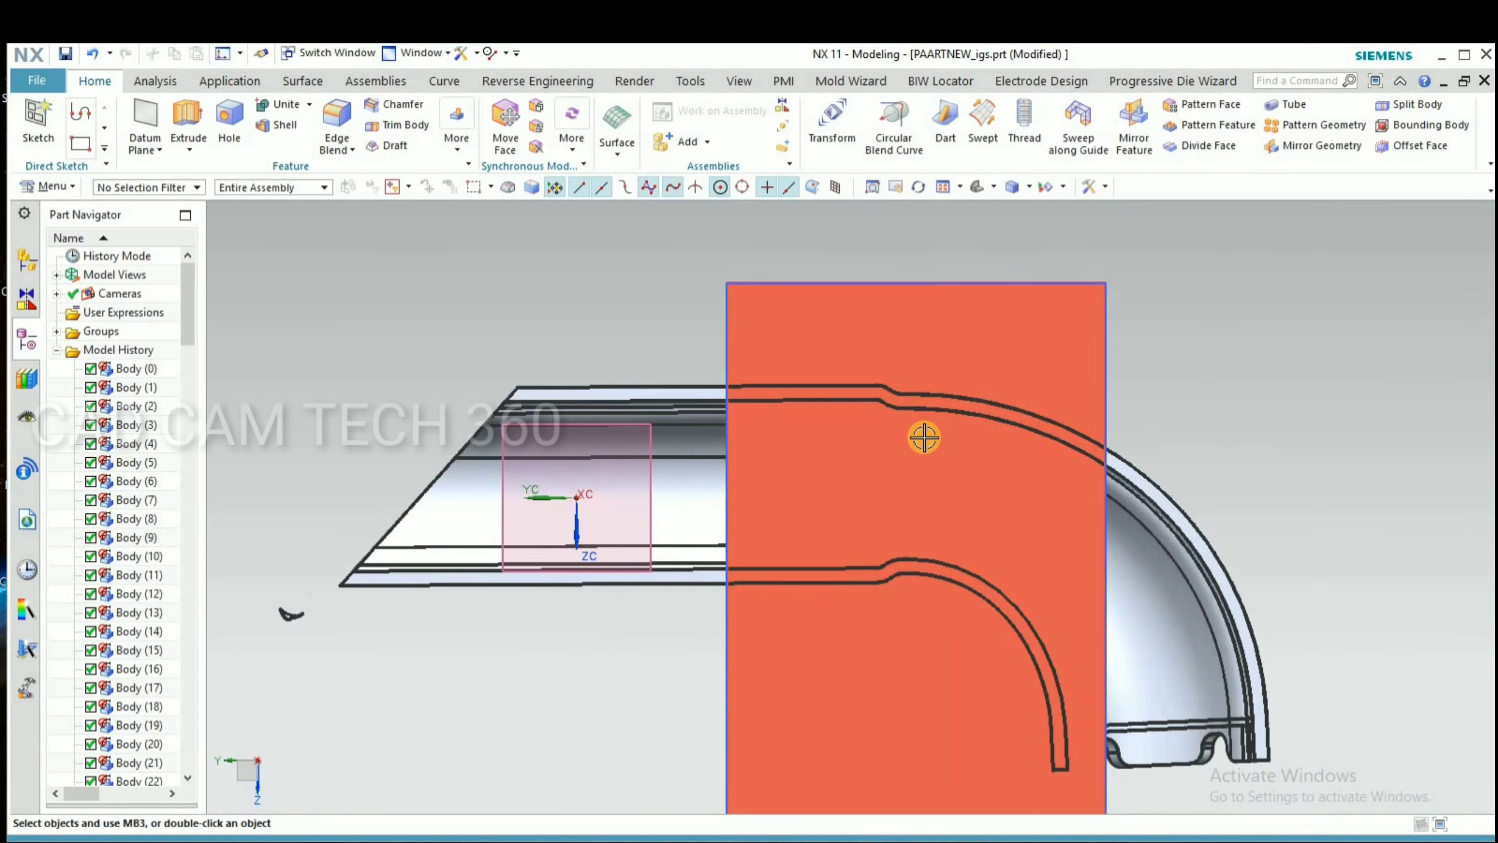
scroll(582, 535, down, 1)
scroll(582, 535, up, 3)
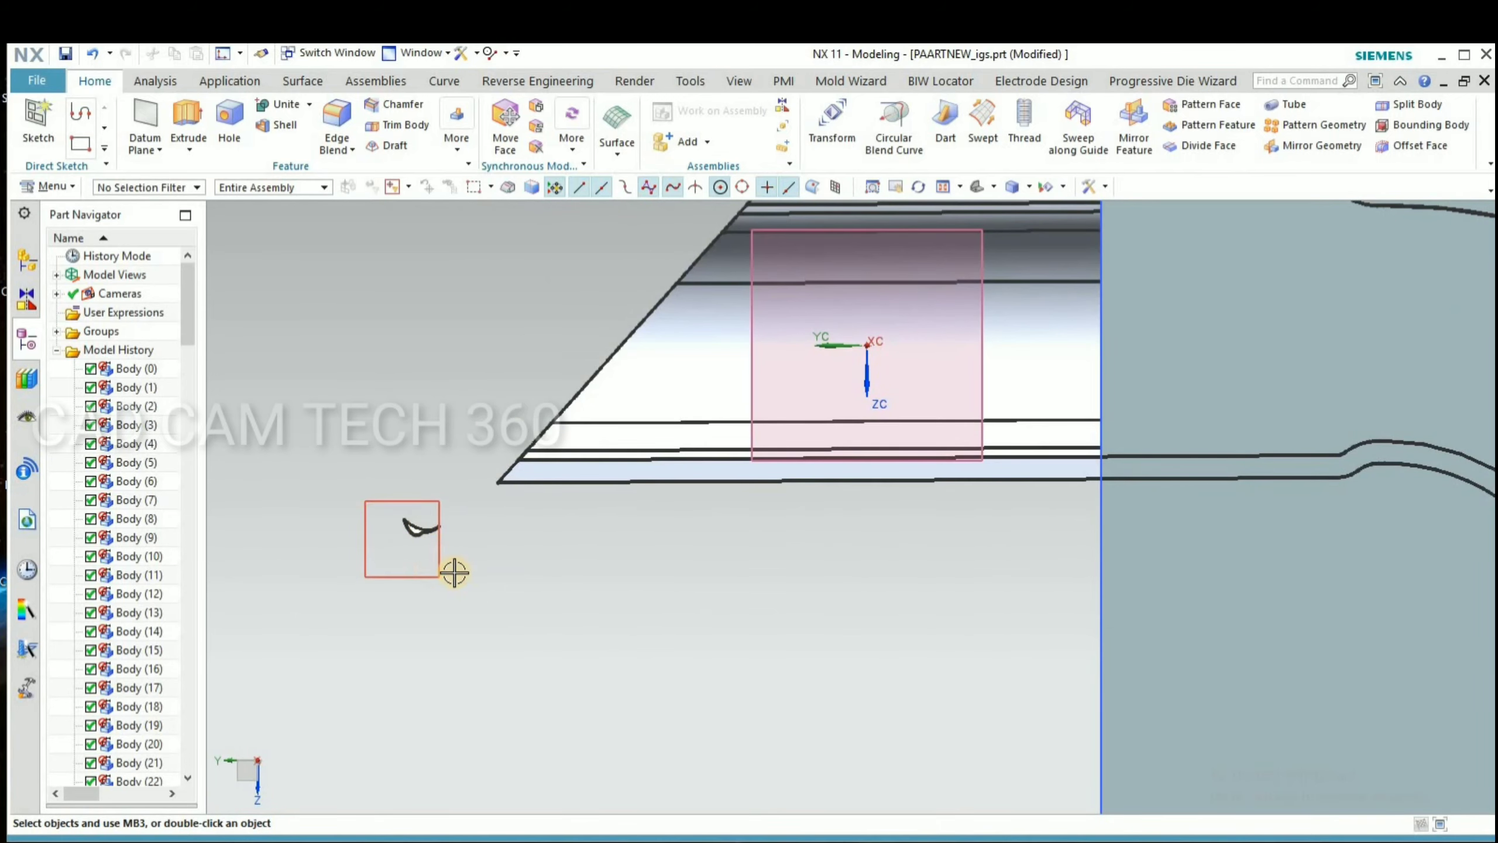
scroll(519, 505, down, 1)
scroll(805, 540, up, 2)
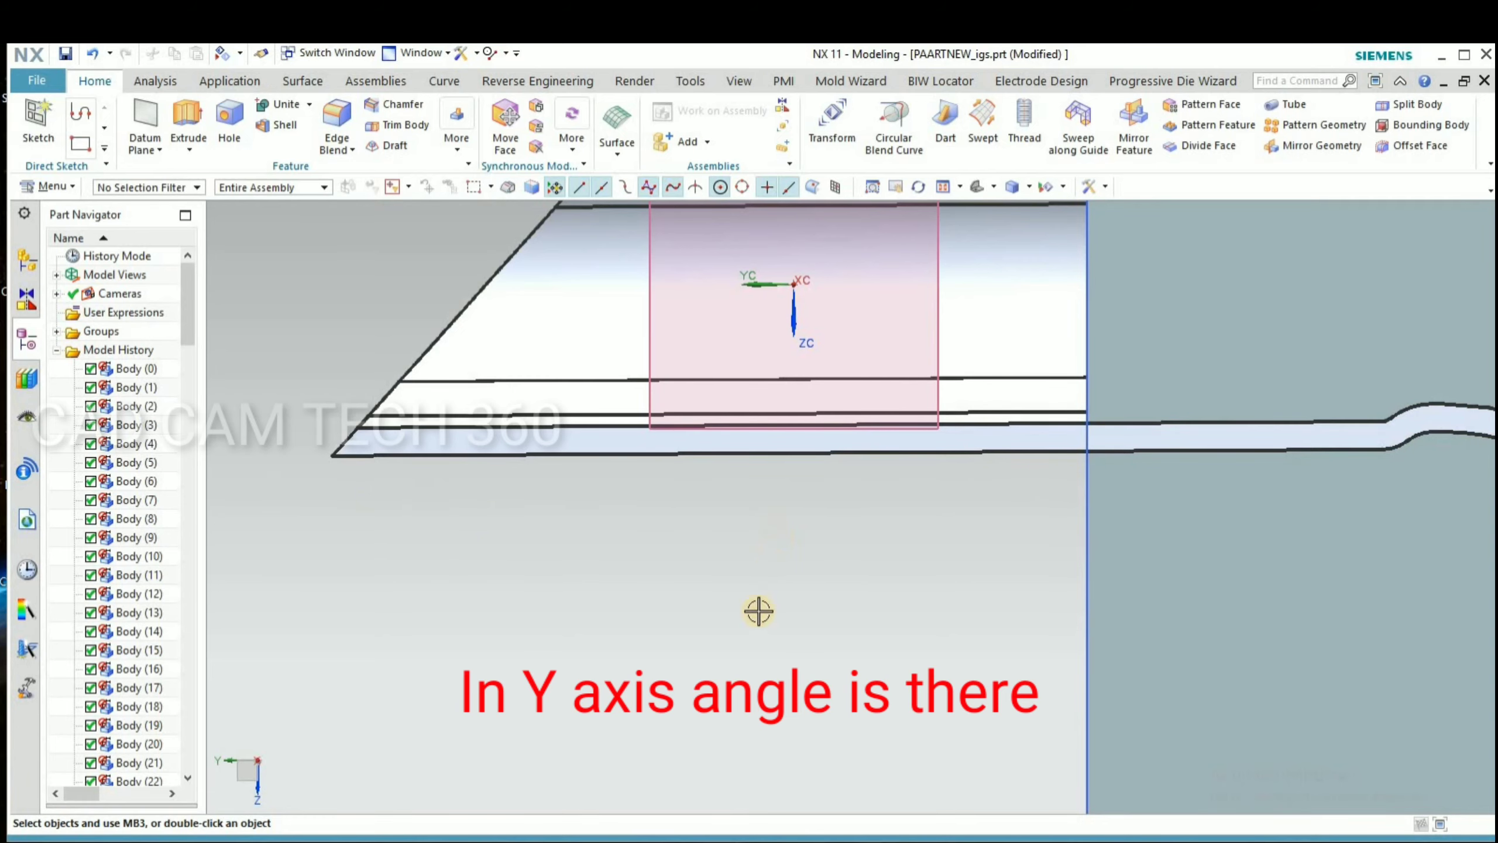
middle_drag(758, 611, 649, 569)
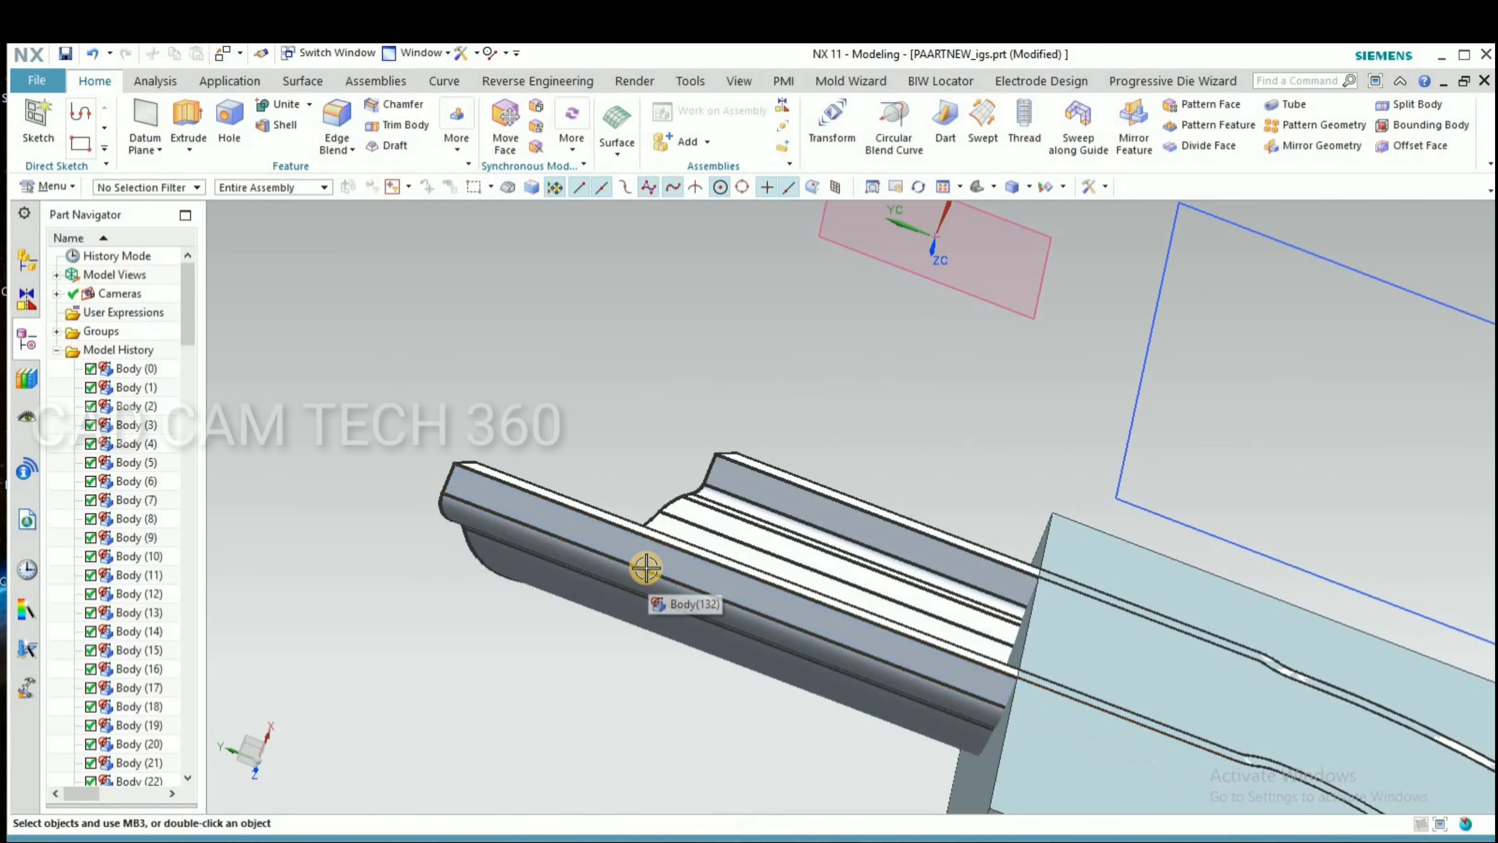
Move the original elbow part using CSYS to CSYS motion, from its straight flange's side face to the block's narrow side face.
key(ctrl+t)
click(481, 453)
middle_click(481, 379)
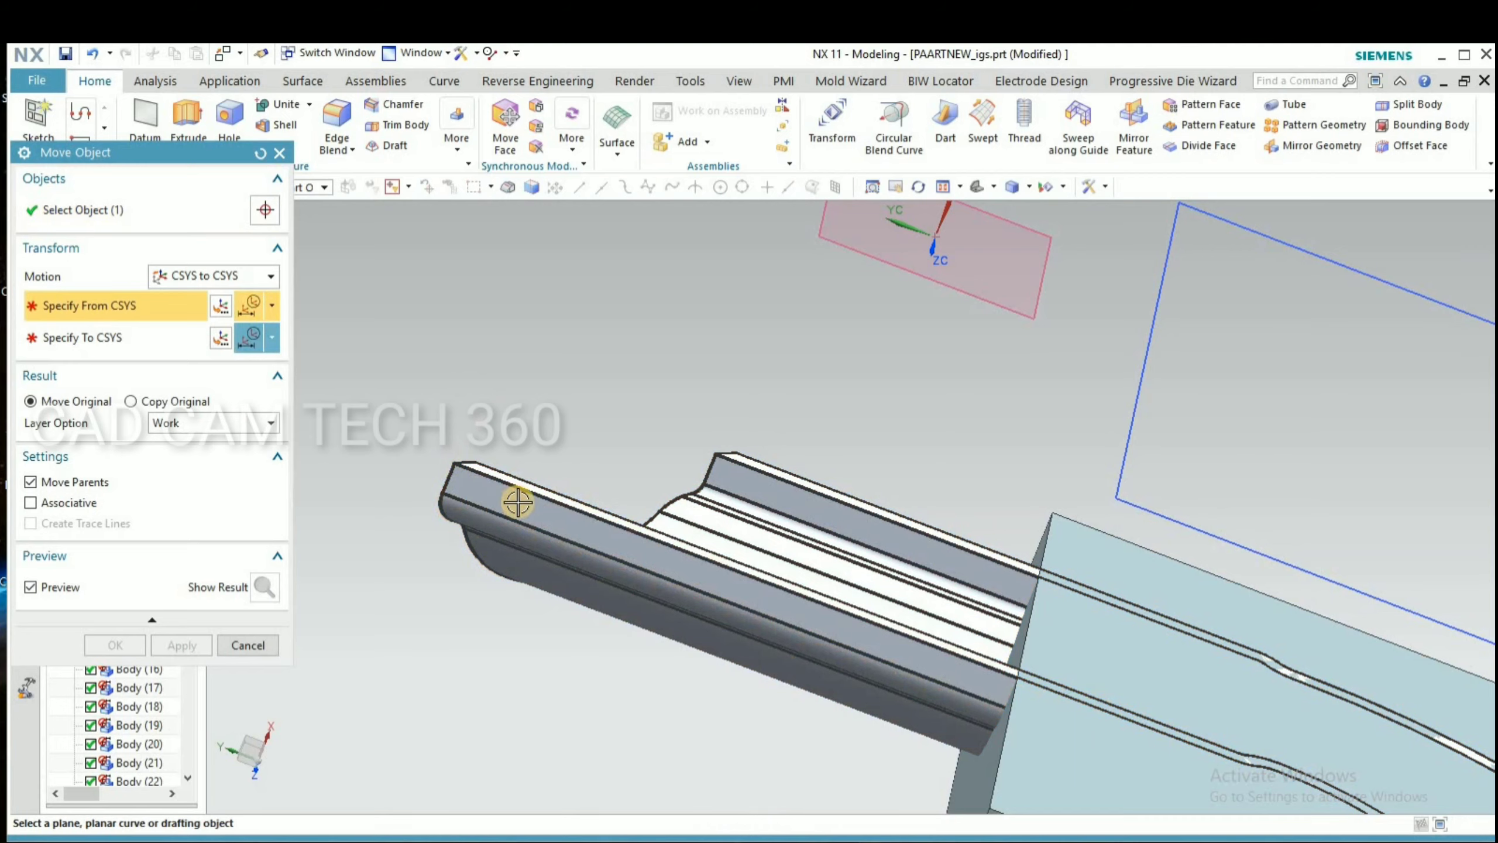
click(517, 502)
scroll(569, 331, down, 5)
click(796, 573)
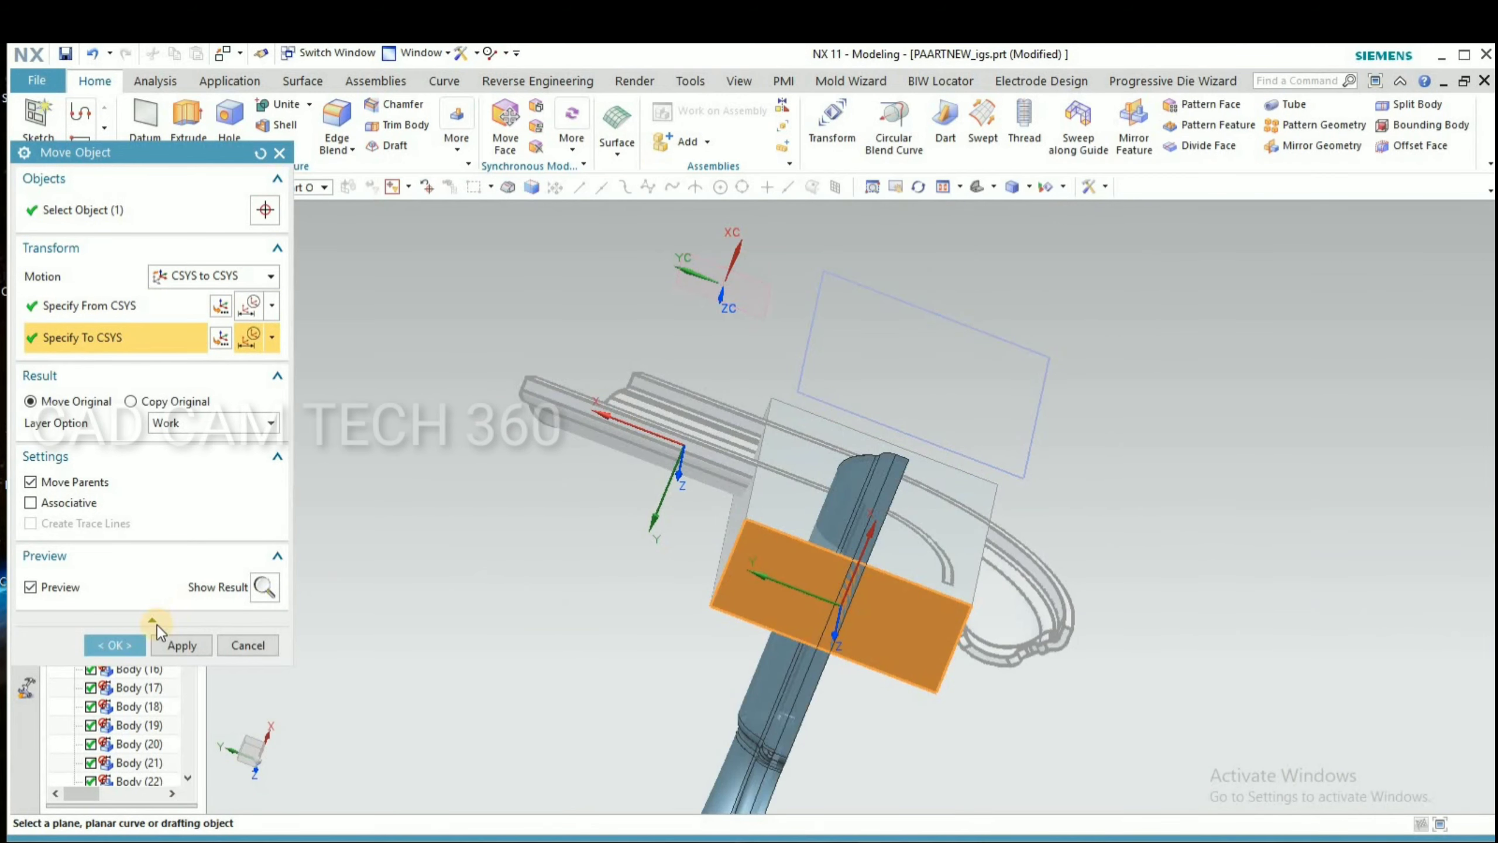
click(111, 643)
Hide the solid block together with its rectangle sketch and datum plane.
mouse_move(588, 495)
middle_down()
mouse_move(687, 570)
mouse_move(582, 557)
mouse_move(566, 502)
middle_up()
key(F8)
scroll(670, 390, up, 5)
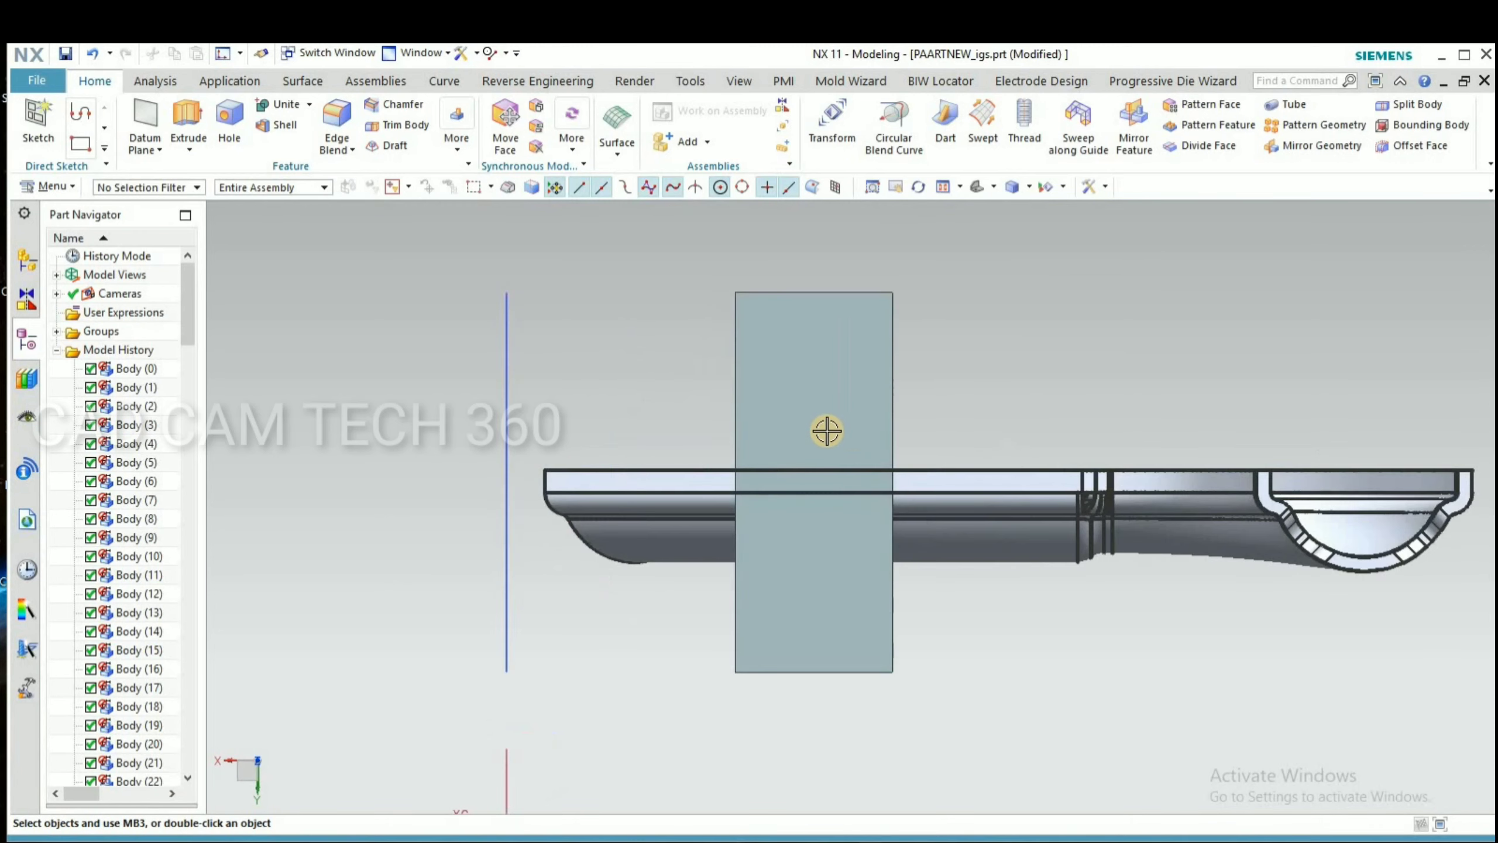
click(826, 431)
click(507, 444)
scroll(722, 329, down, 4)
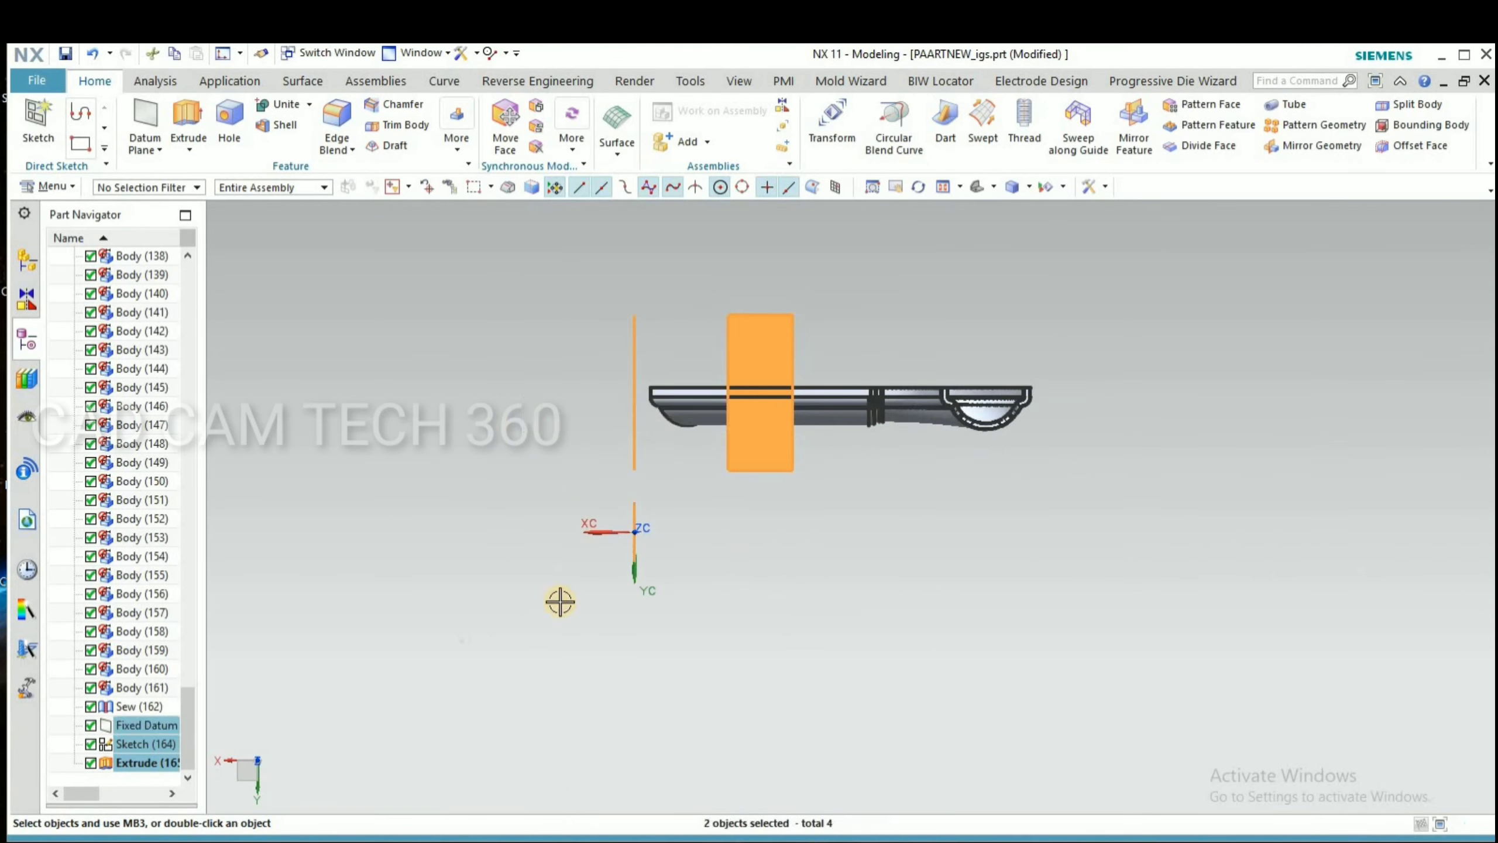
key(ctrl+b)
Examine the part's orientation against the X, Y and Z axes in several axis-aligned views.
scroll(836, 390, up, 4)
scroll(719, 508, down, 4)
middle_drag(720, 509, 626, 518)
key(F8)
scroll(653, 439, up, 5)
scroll(967, 398, down, 5)
middle_drag(967, 398, 692, 591)
key(F8)
scroll(766, 461, up, 4)
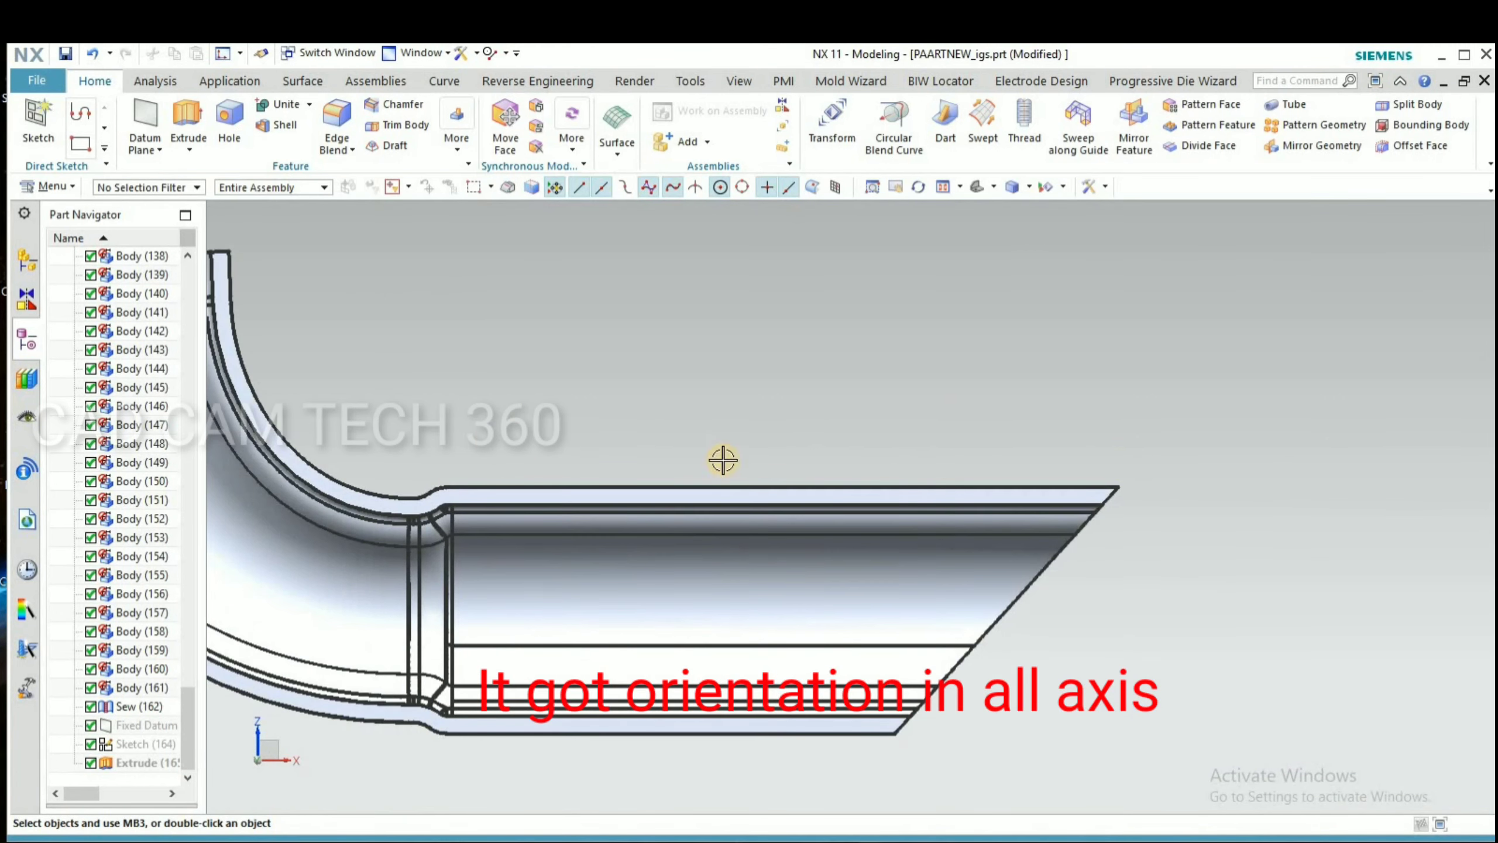
scroll(926, 575, down, 4)
middle_drag(845, 589, 773, 484)
key(F8)
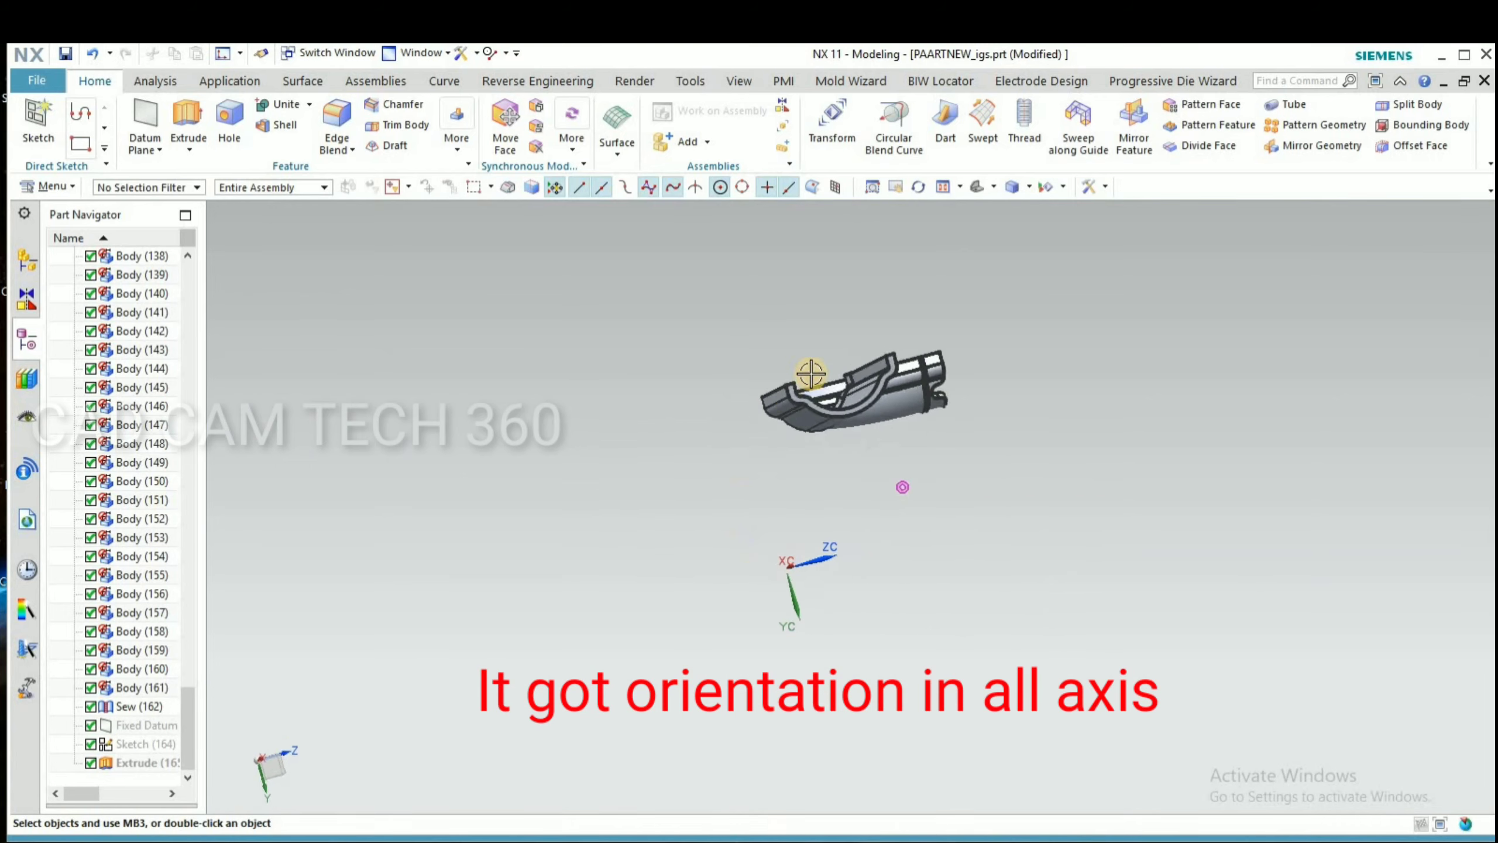
scroll(726, 371, up, 3)
scroll(914, 327, up, 2)
scroll(386, 580, down, 2)
scroll(927, 400, down, 2)
middle_drag(927, 408, 837, 459)
key(F8)
middle_drag(706, 555, 685, 425)
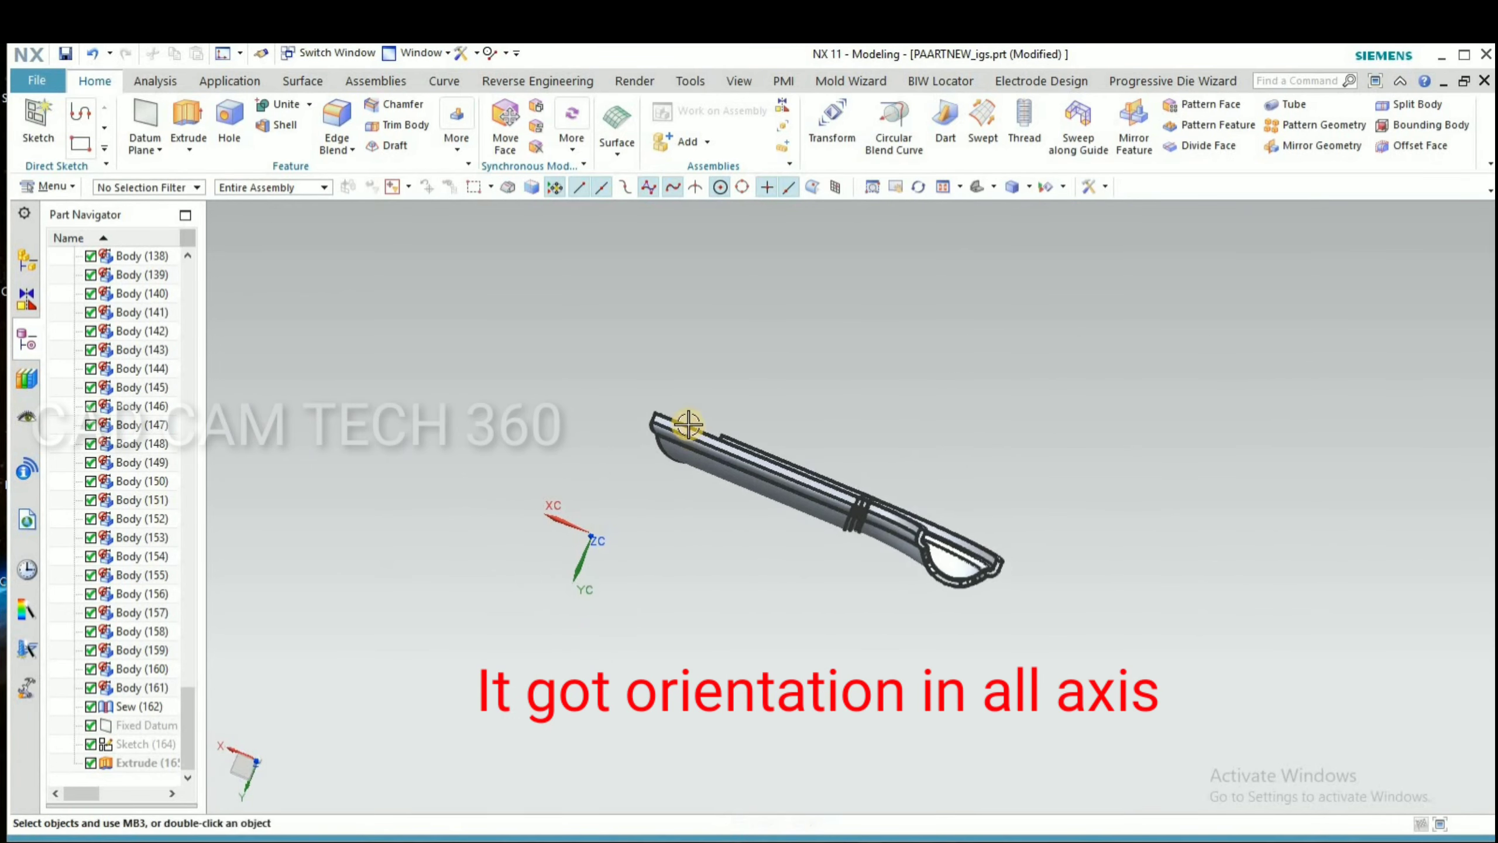
Extract the part's die-side skin with Extract Geometry as a Face Chain, using Tangent Faces from the flange side face.
scroll(686, 425, up, 4)
click(311, 80)
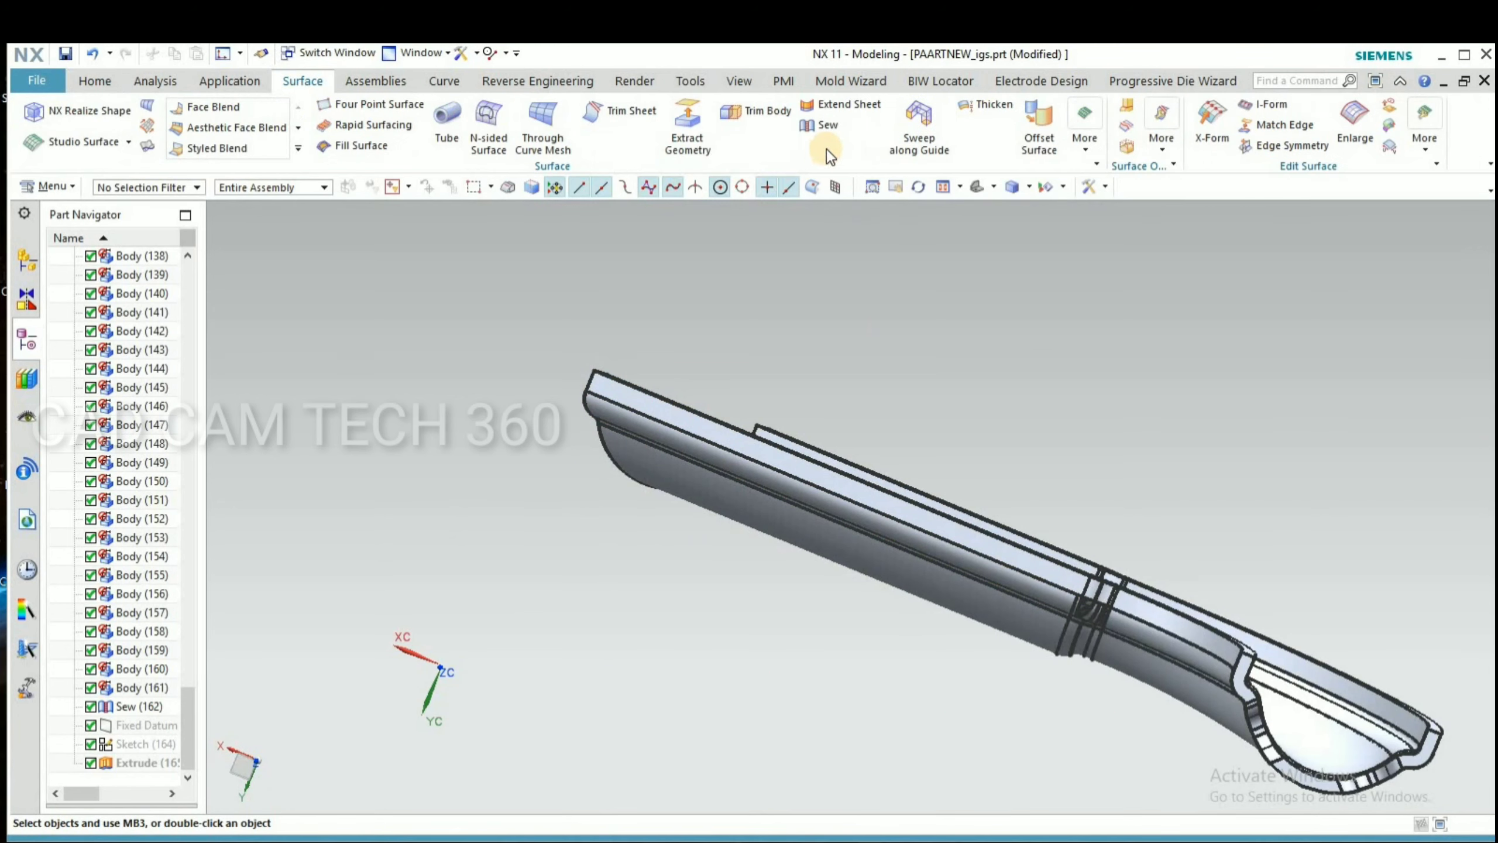
click(688, 127)
scroll(543, 437, up, 3)
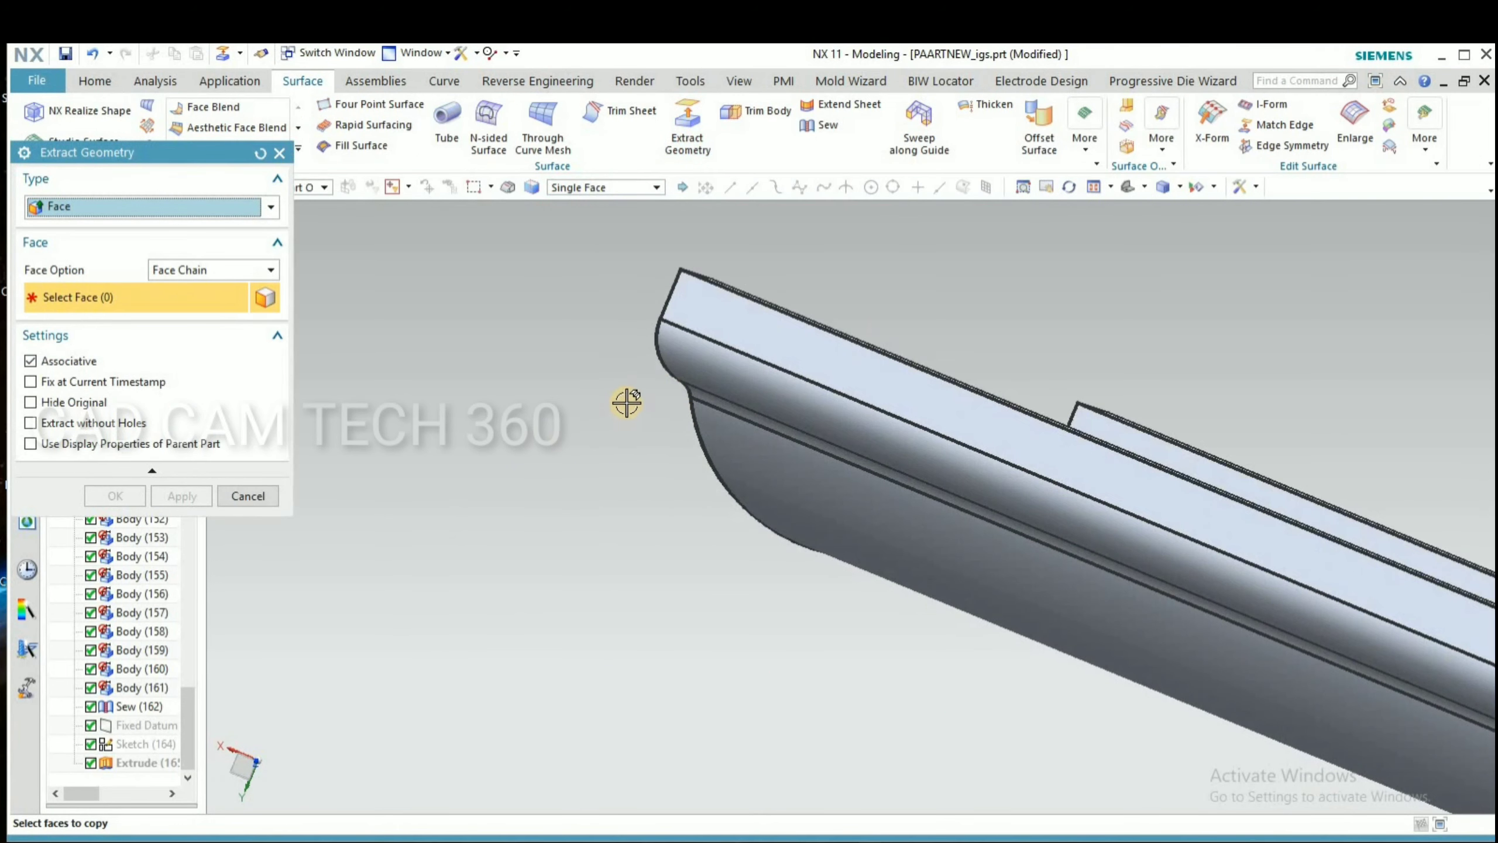
click(759, 296)
click(758, 288)
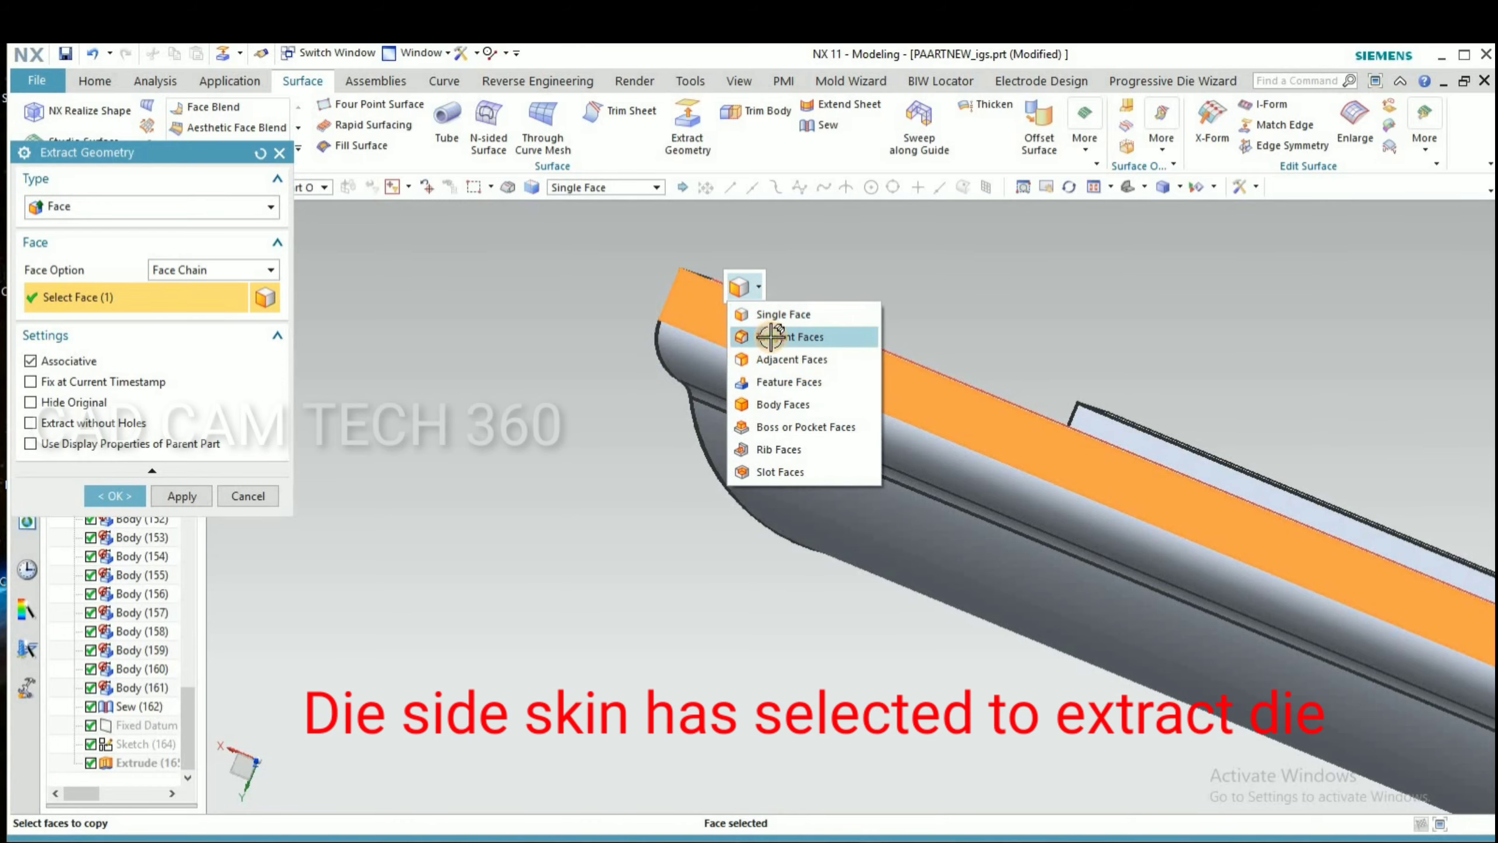
click(772, 335)
scroll(609, 361, down, 5)
middle_drag(793, 533, 768, 448)
scroll(816, 612, up, 5)
scroll(966, 443, down, 4)
middle_drag(967, 444, 837, 608)
scroll(979, 685, down, 5)
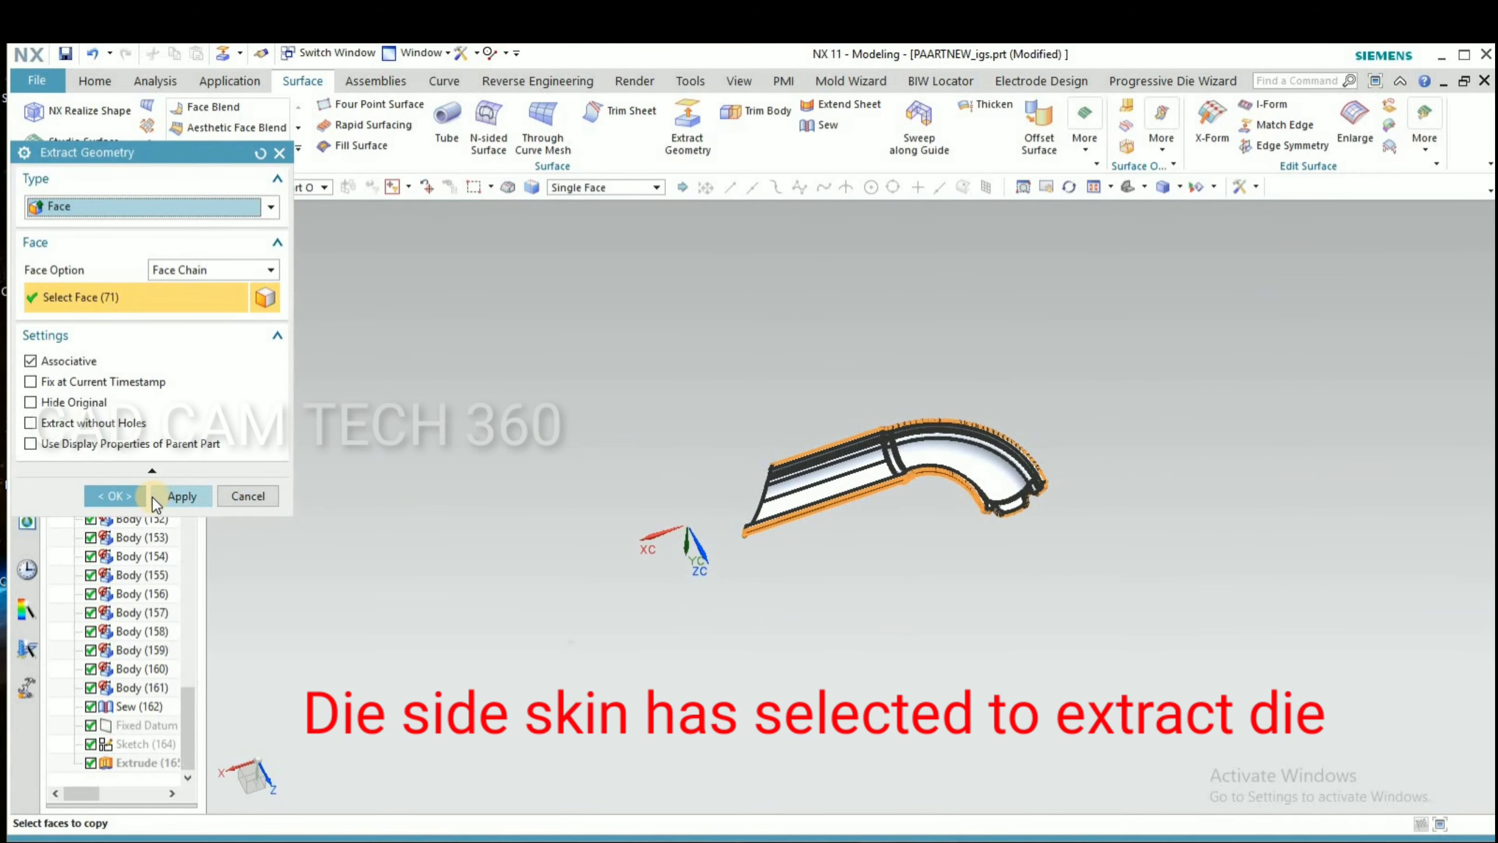
click(112, 492)
Hide the original sewn elbow part so only the extracted skin is displayed.
scroll(855, 469, up, 3)
scroll(854, 469, up, 2)
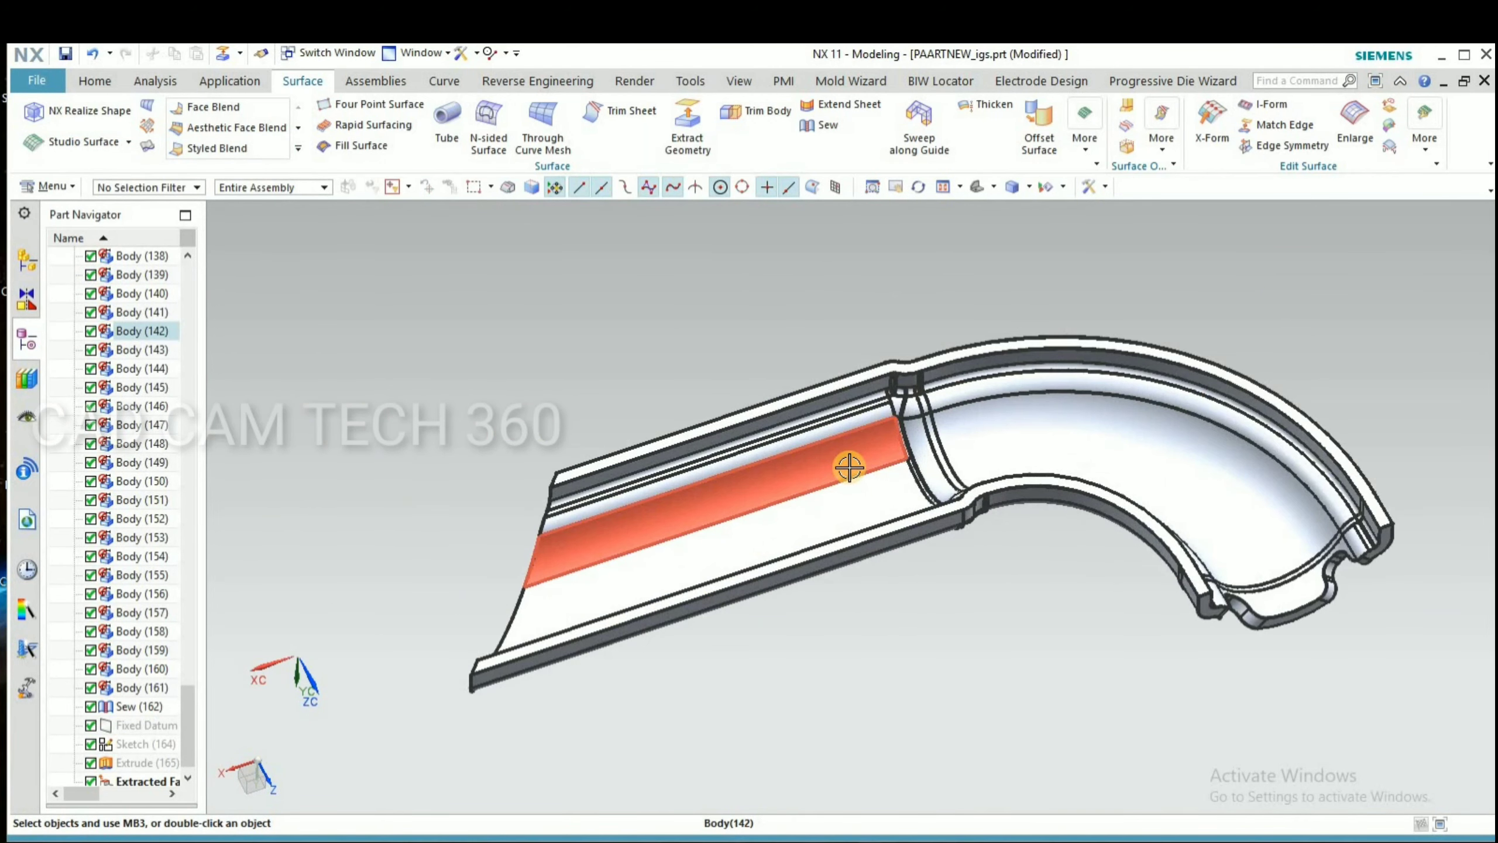
key(ctrl+b)
click(929, 479)
click(171, 628)
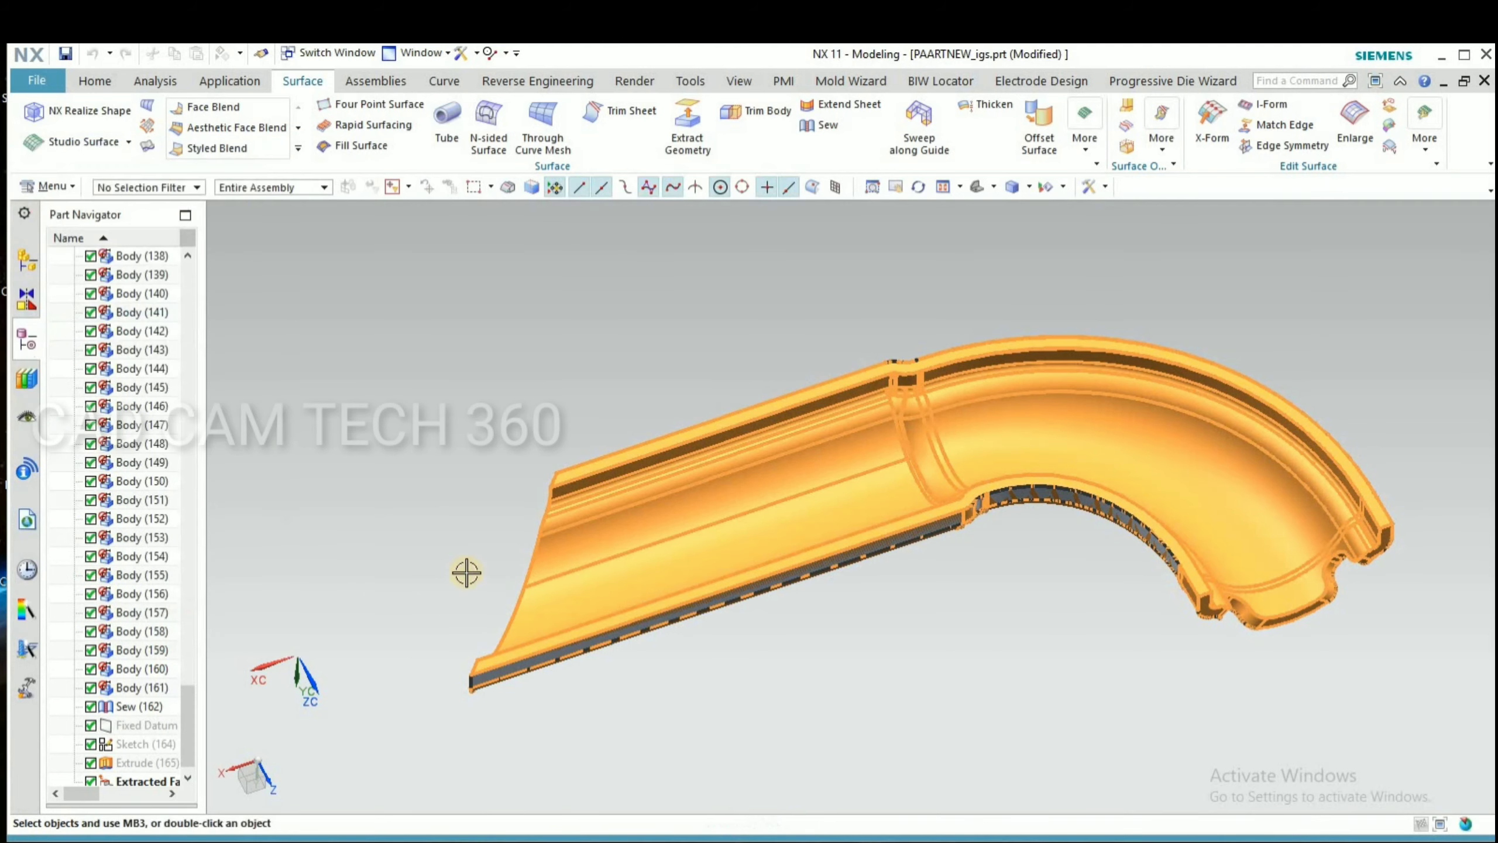
Set the extracted skin's display color to Strong Pistachio.
key(ctrl+j)
click(668, 552)
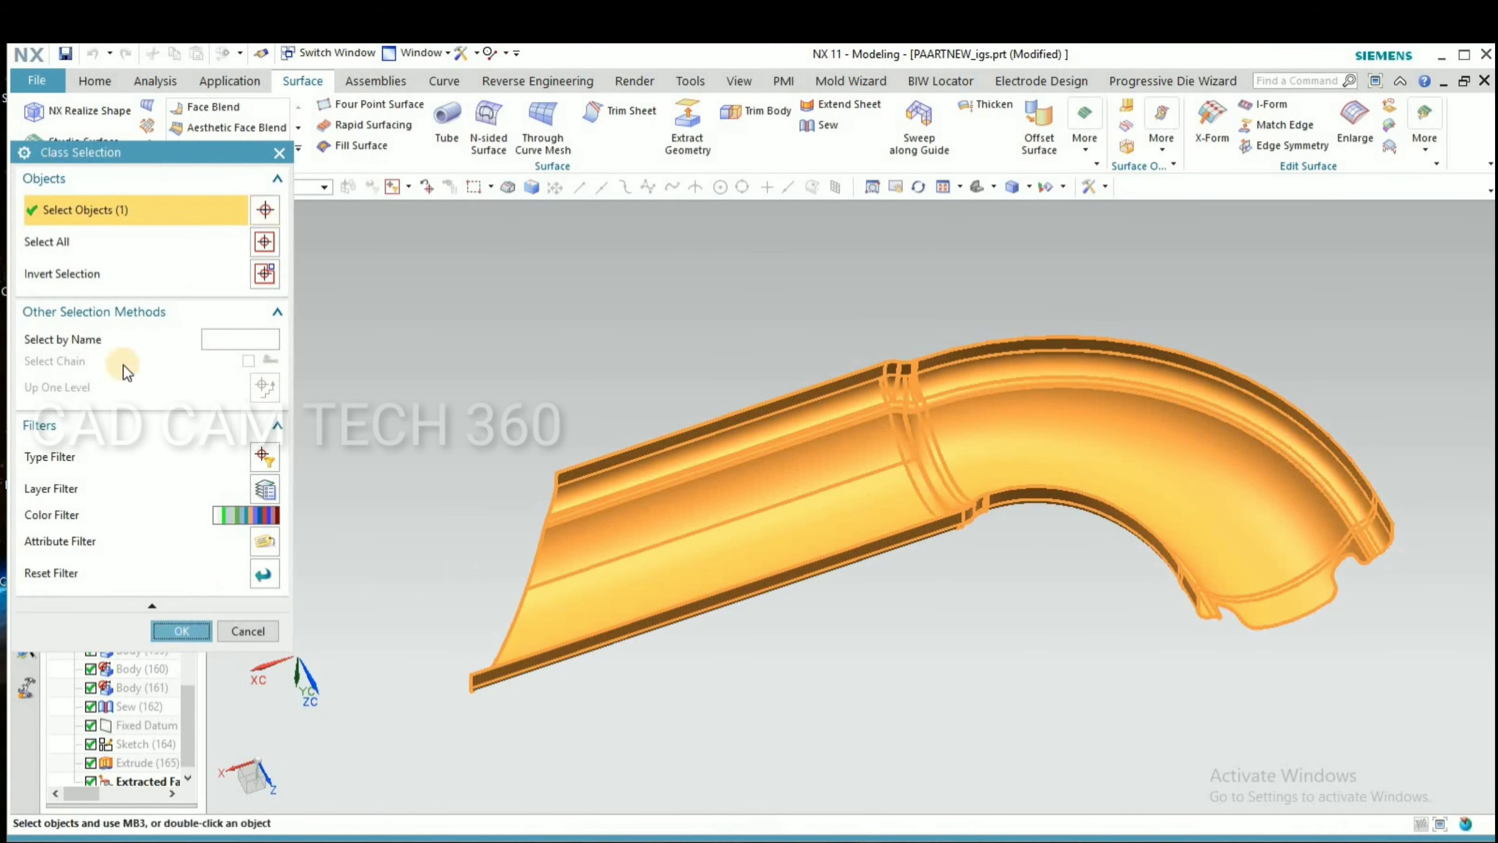
middle_click(123, 364)
click(246, 265)
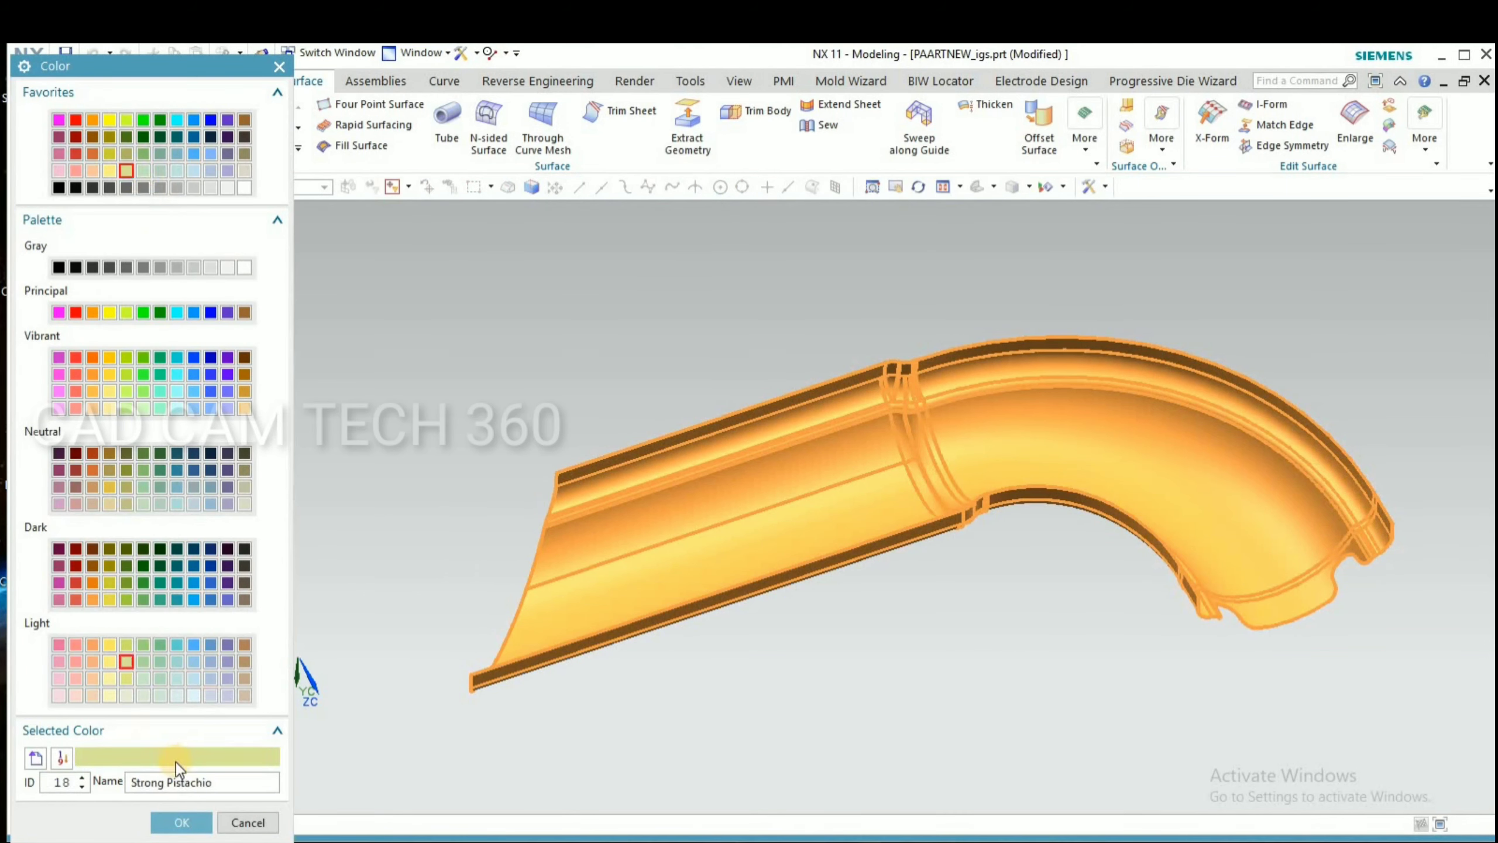
click(181, 822)
click(110, 589)
Extend the skin's angled end by a 70 mm offset with Extend Sheet, selecting all edges along that end.
middle_drag(742, 575, 729, 685)
scroll(813, 679, up, 5)
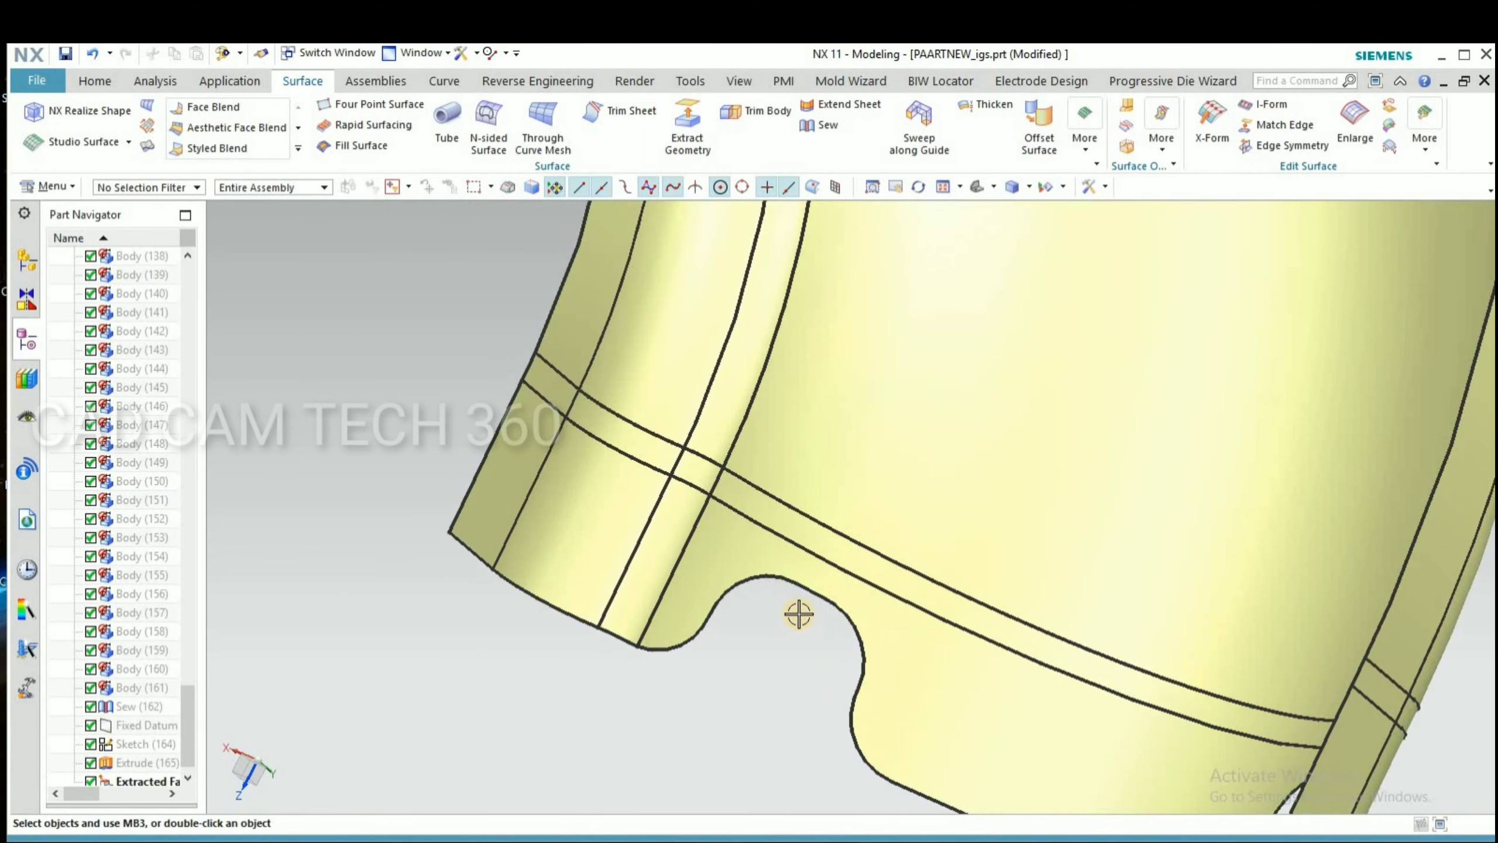
scroll(685, 567, down, 4)
scroll(685, 567, down, 2)
scroll(839, 231, up, 8)
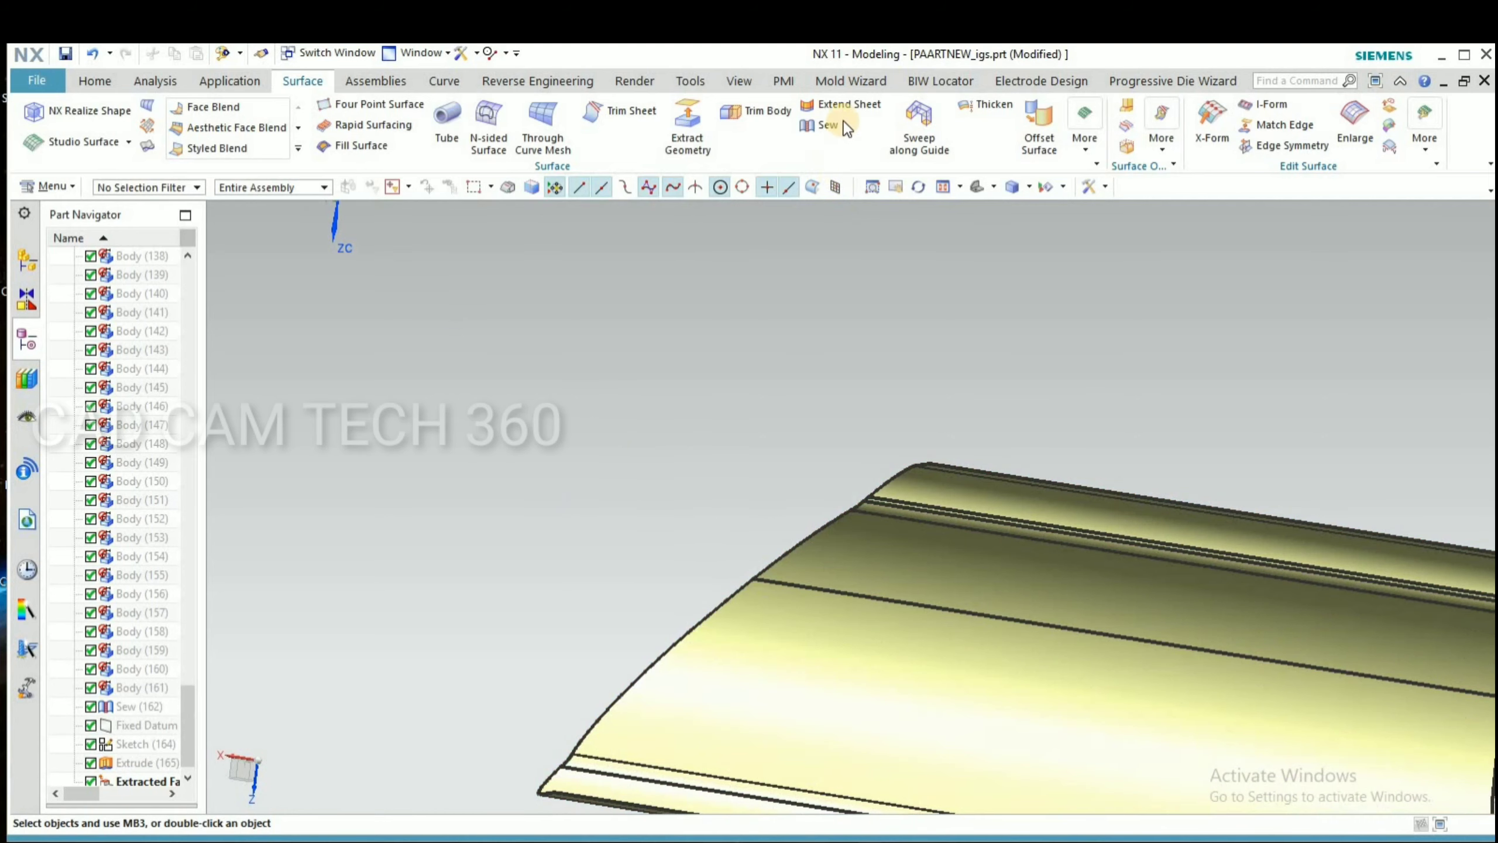
scroll(986, 414, up, 8)
click(1000, 435)
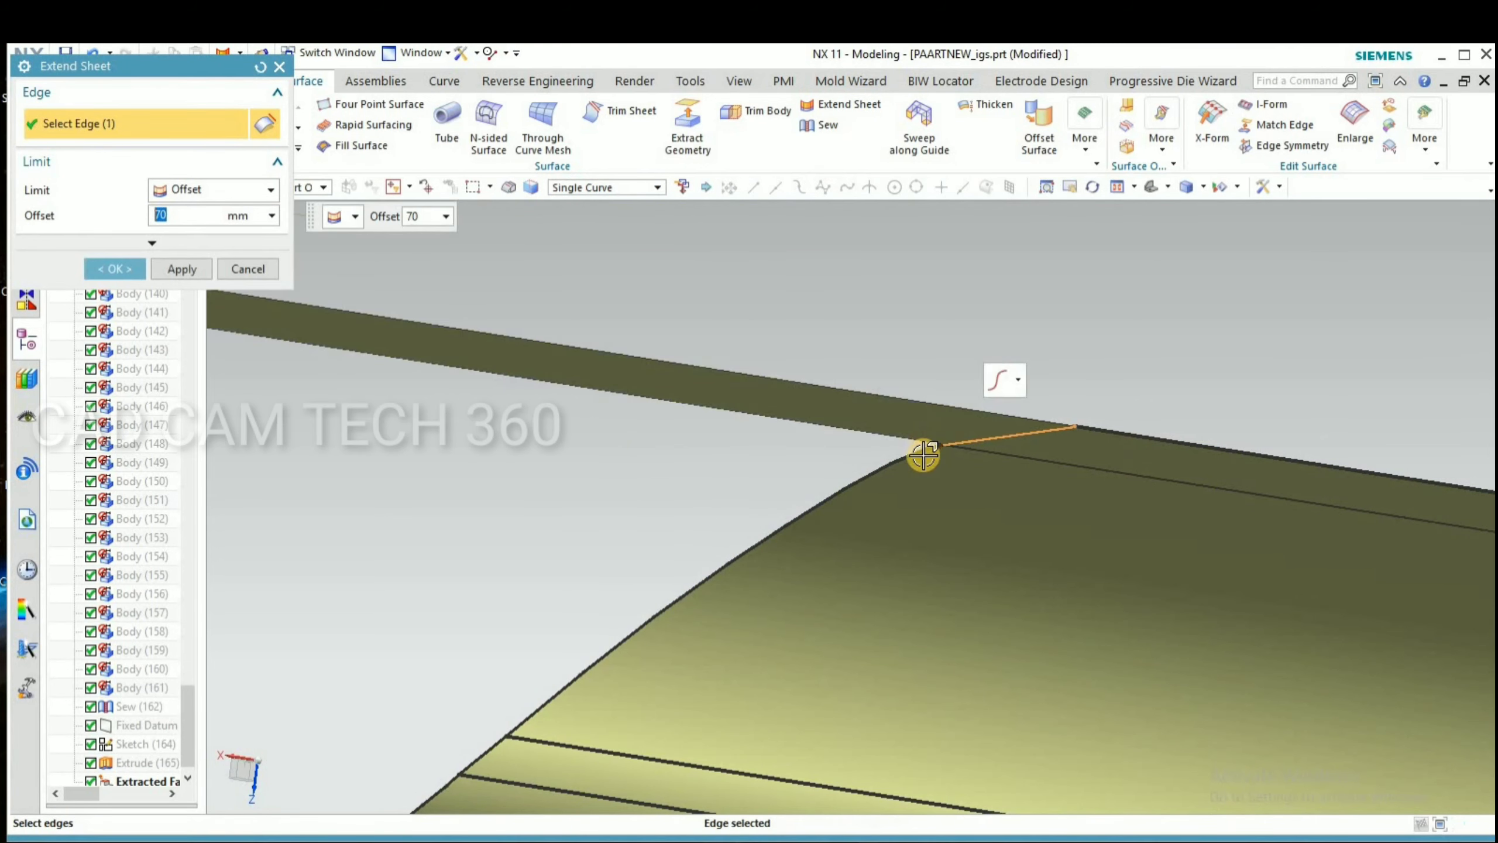
click(915, 455)
scroll(825, 362, down, 5)
scroll(695, 446, up, 7)
click(686, 452)
click(573, 521)
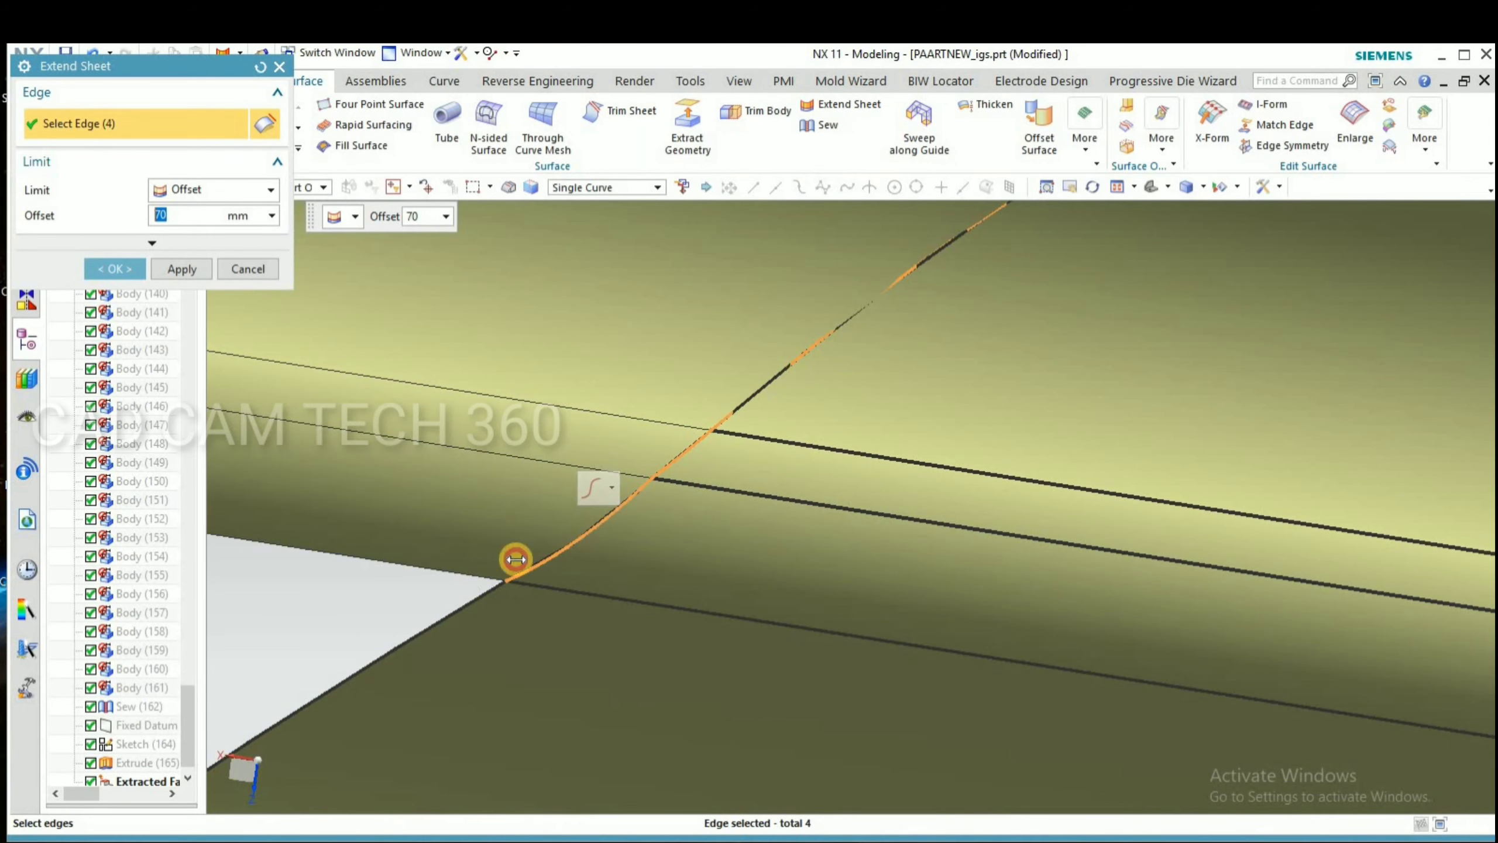
click(515, 562)
scroll(759, 423, down, 6)
scroll(760, 423, down, 5)
scroll(658, 479, up, 3)
click(658, 454)
scroll(658, 452, down, 4)
scroll(491, 584, up, 8)
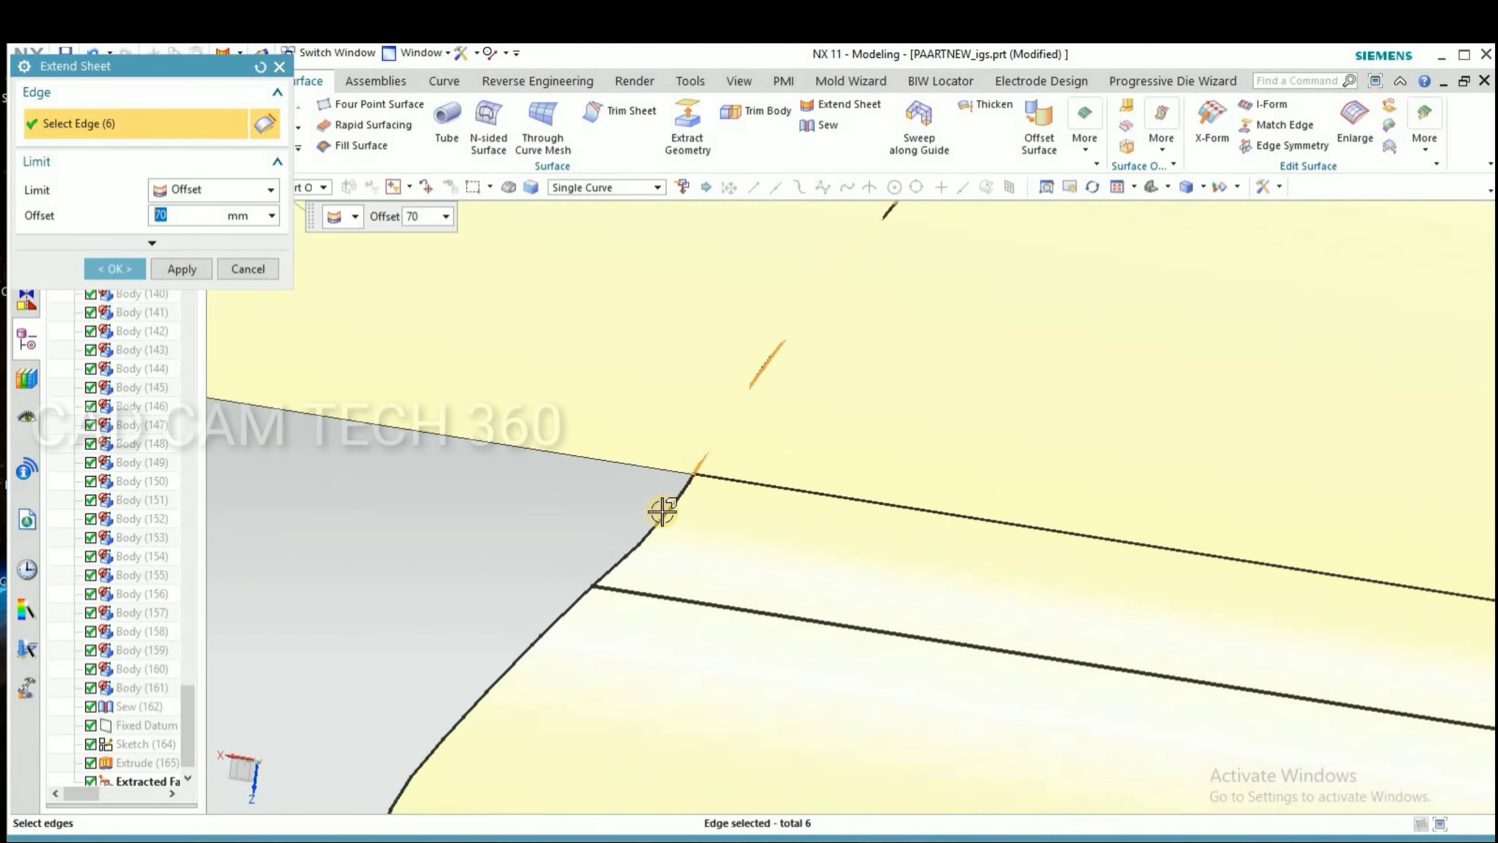
click(628, 546)
click(573, 573)
scroll(645, 539, down, 8)
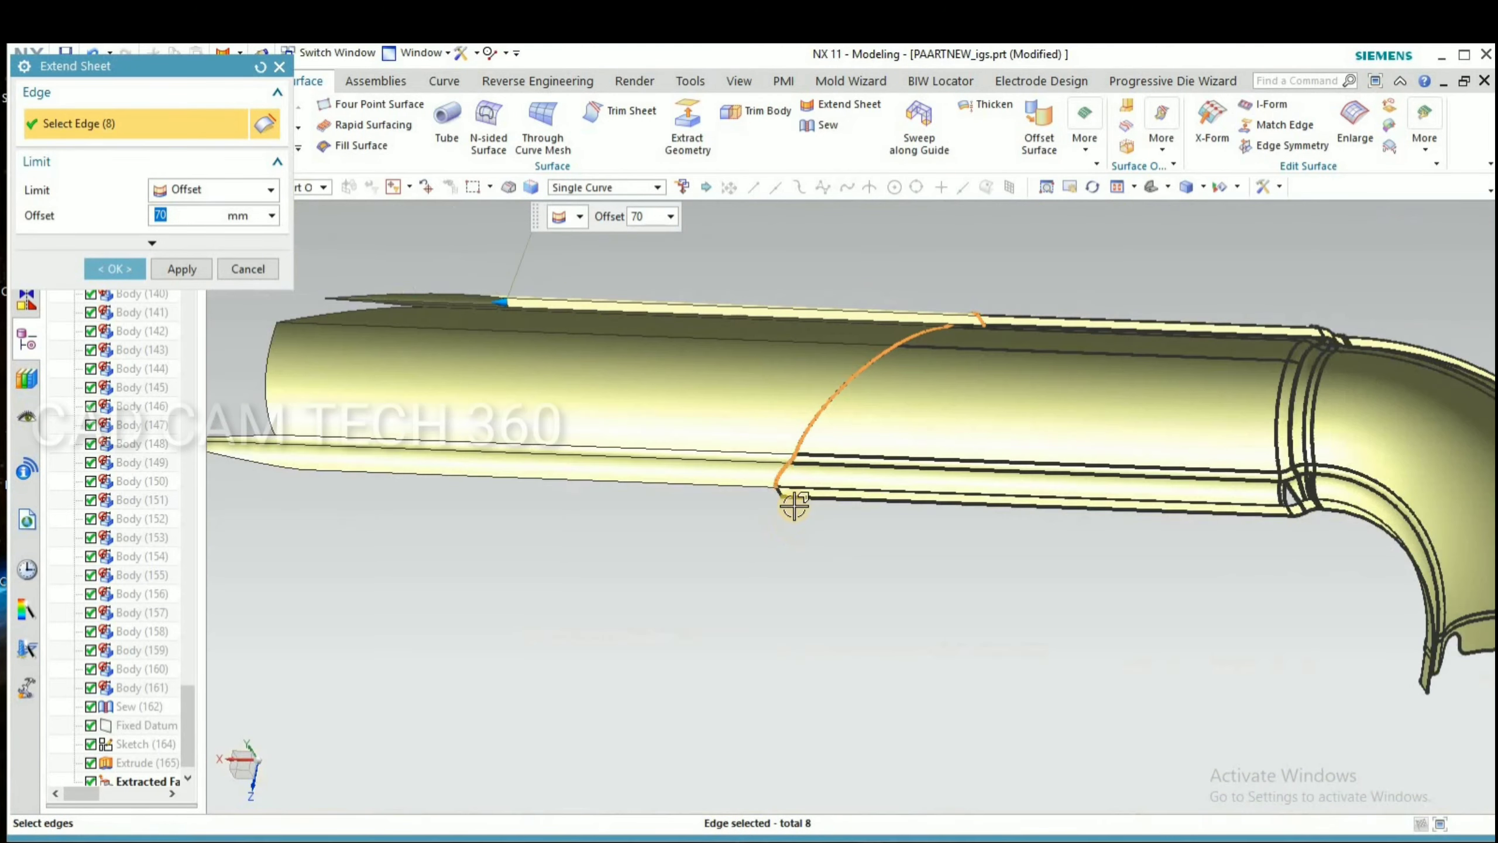
scroll(794, 505, up, 6)
Examine the extended straight end and the notched elbow end of the extracted skin.
middle_drag(635, 548, 581, 590)
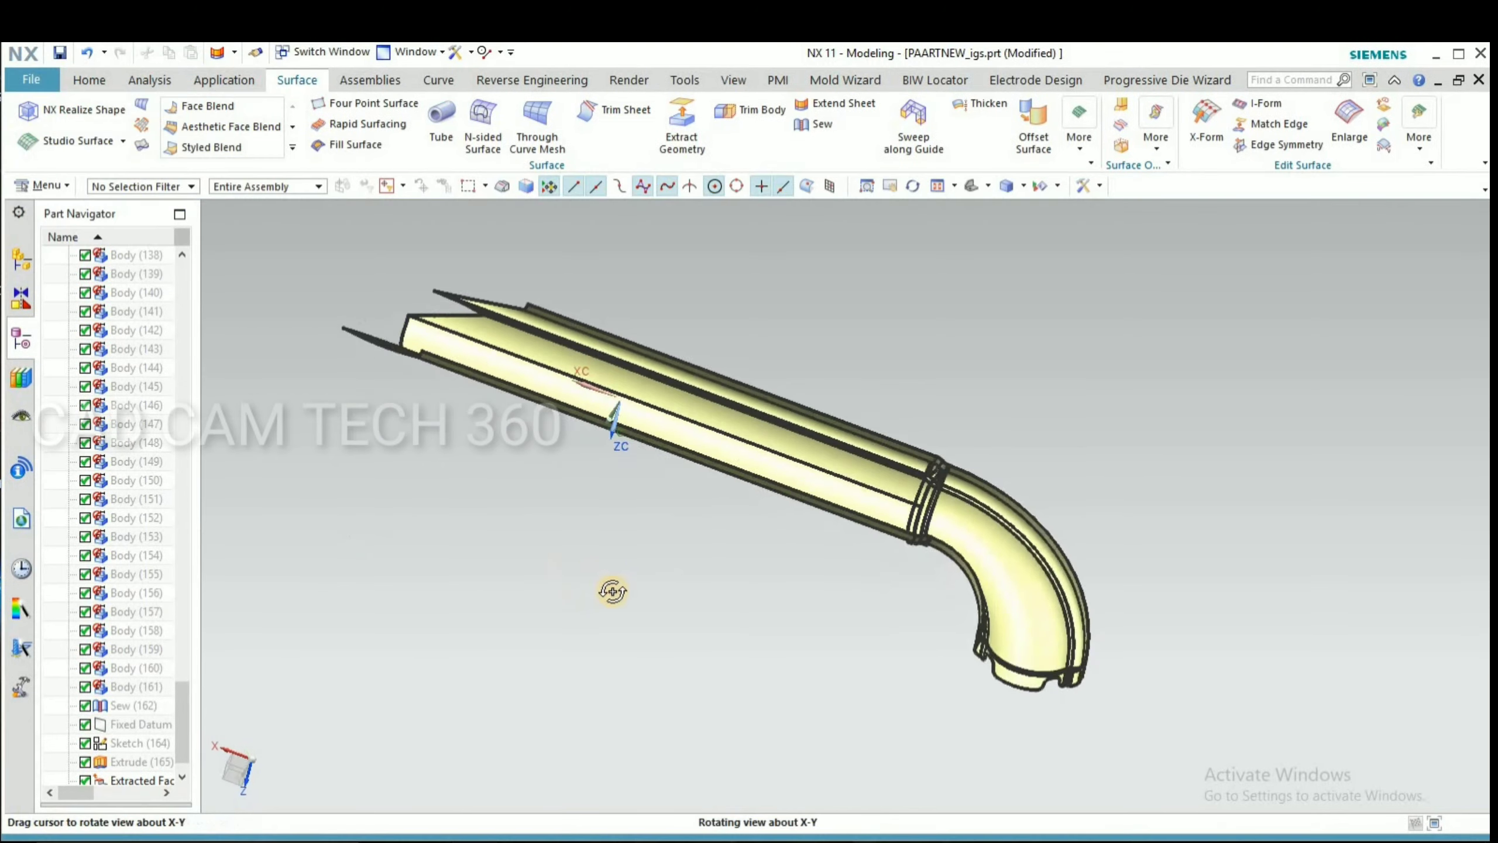
scroll(465, 416, up, 8)
scroll(561, 444, down, 5)
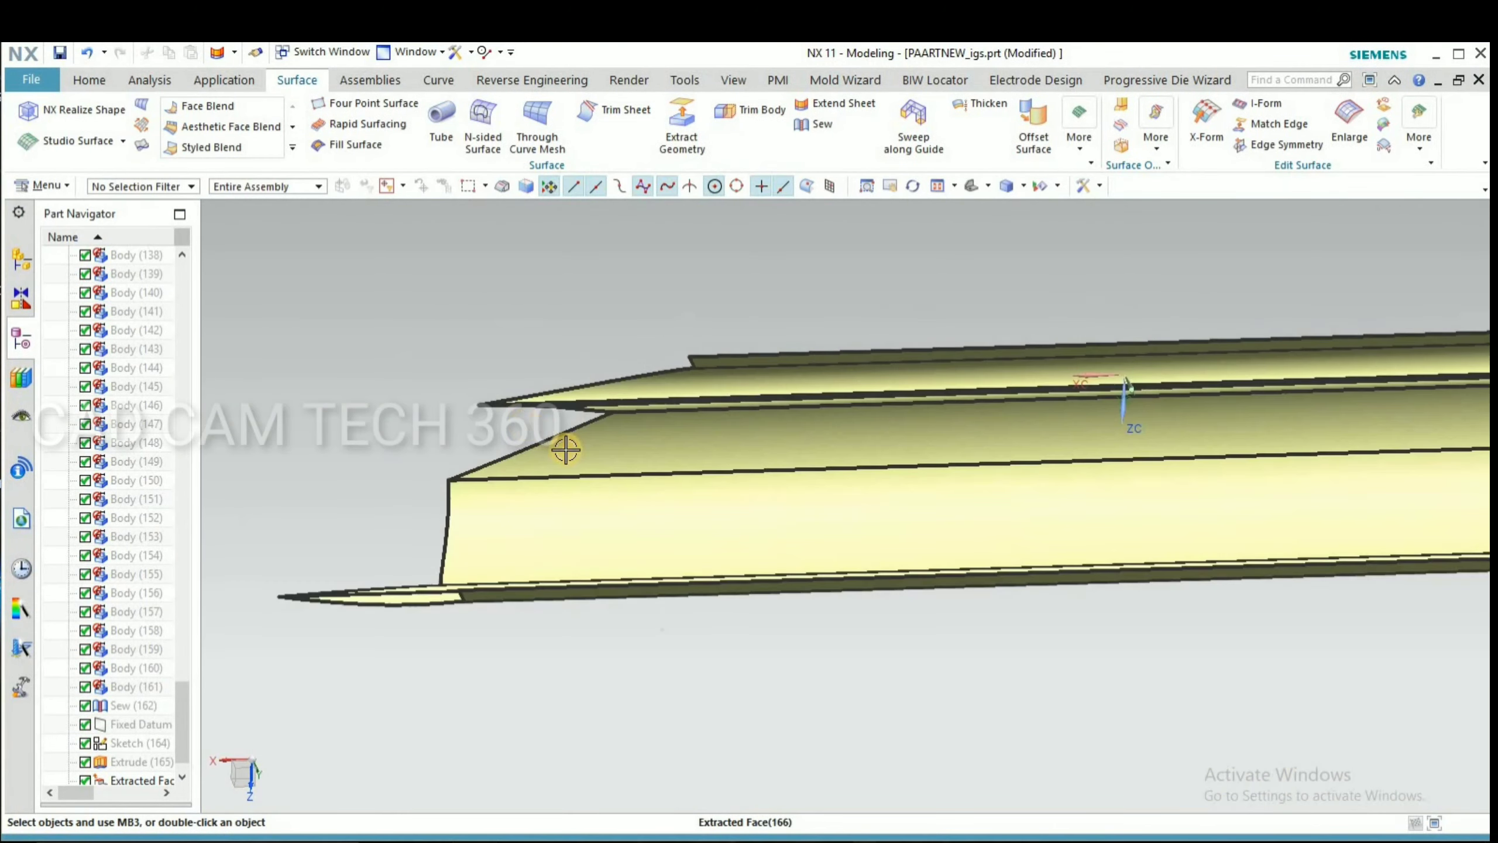
middle_drag(561, 445, 902, 337)
scroll(903, 336, up, 5)
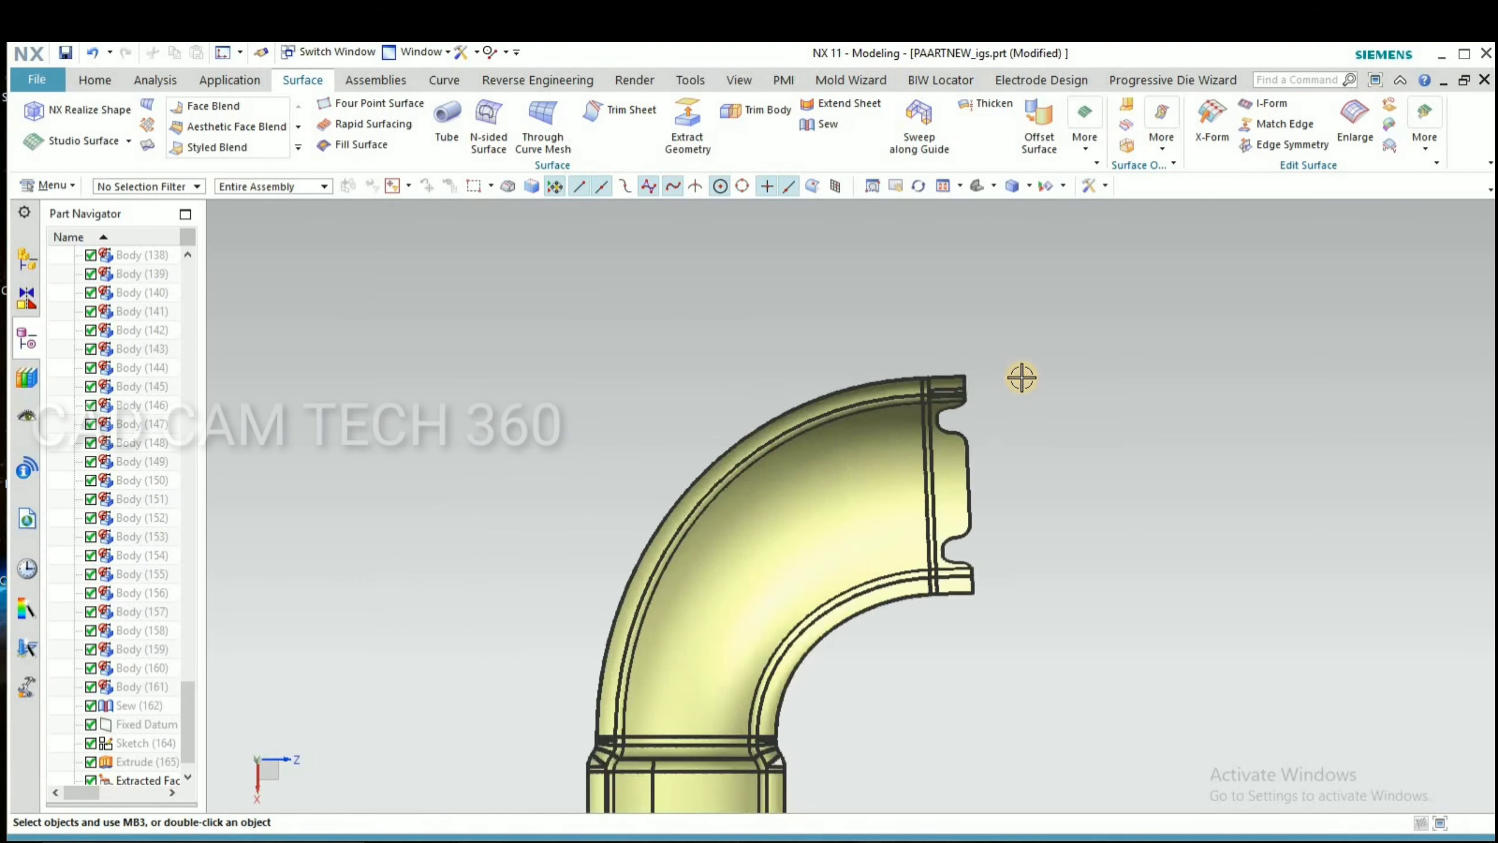
scroll(1009, 382, up, 4)
scroll(864, 434, up, 5)
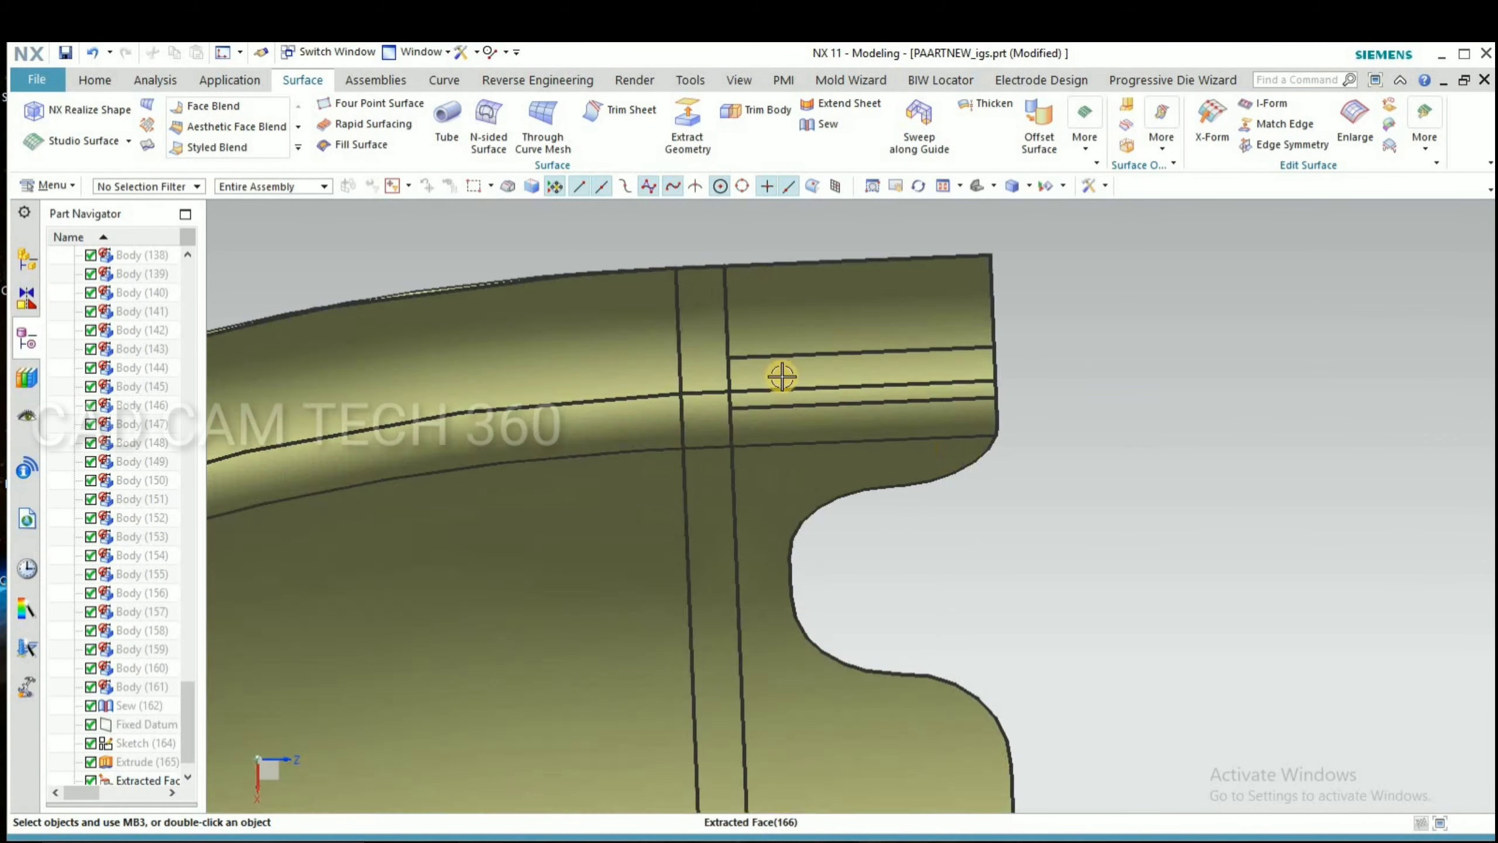
scroll(777, 366, down, 4)
scroll(920, 451, down, 3)
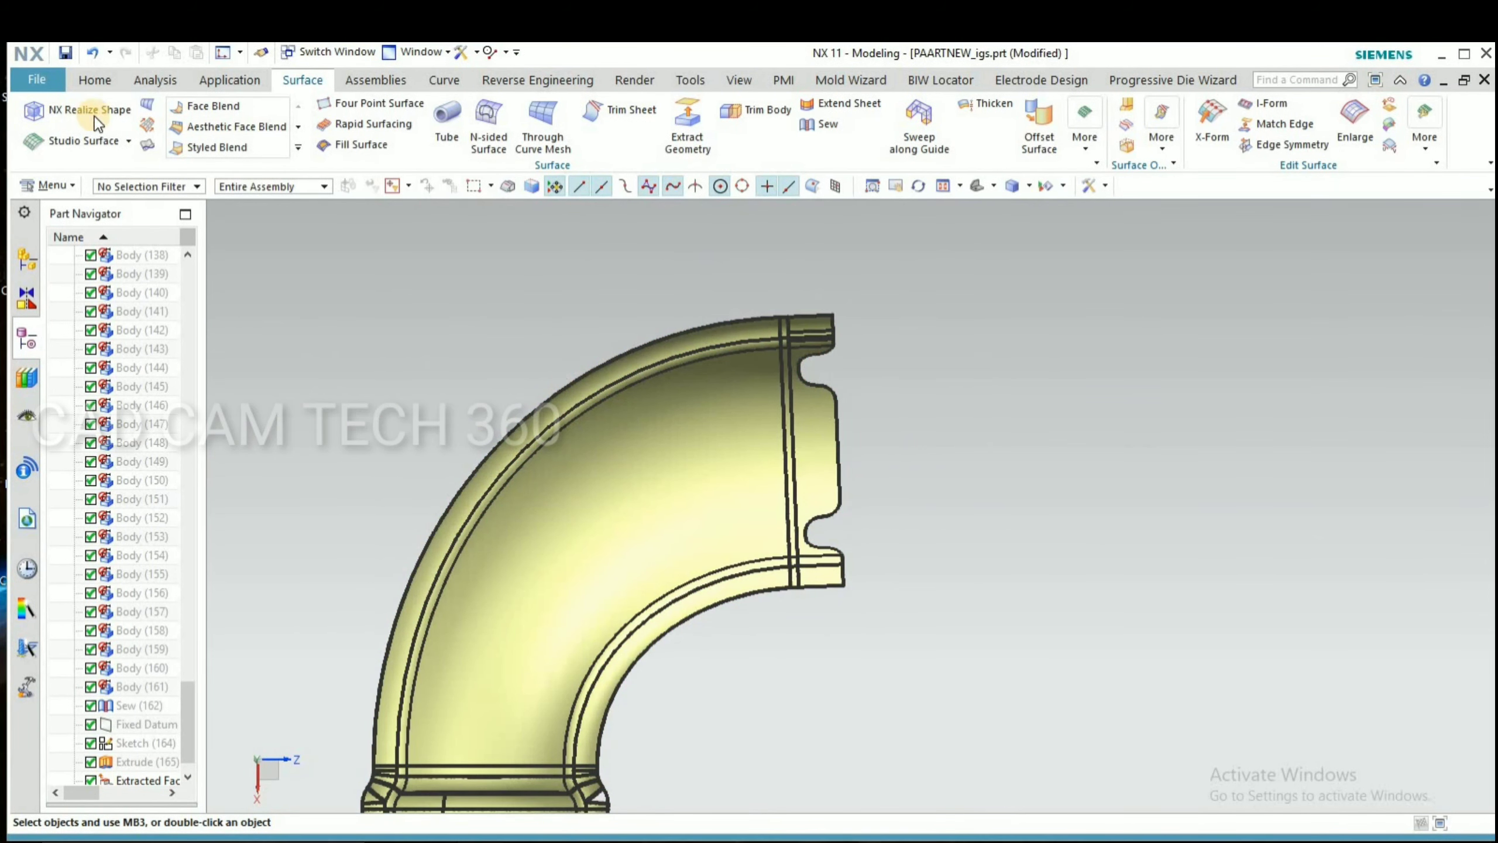
Create a datum plane on the XC-ZC plane at 0 mm distance.
click(94, 81)
click(144, 121)
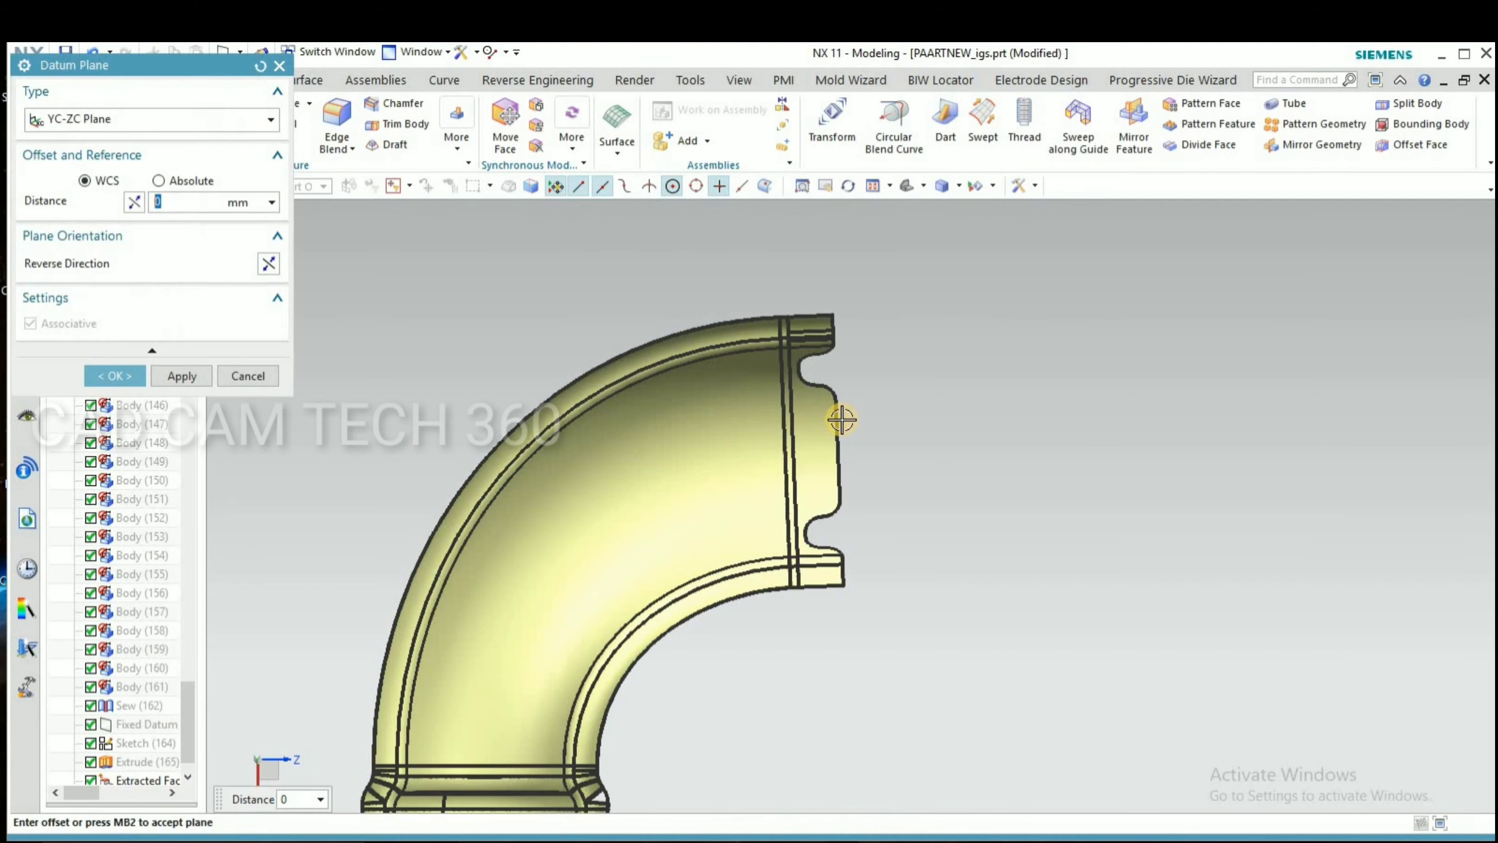
scroll(843, 418, down, 3)
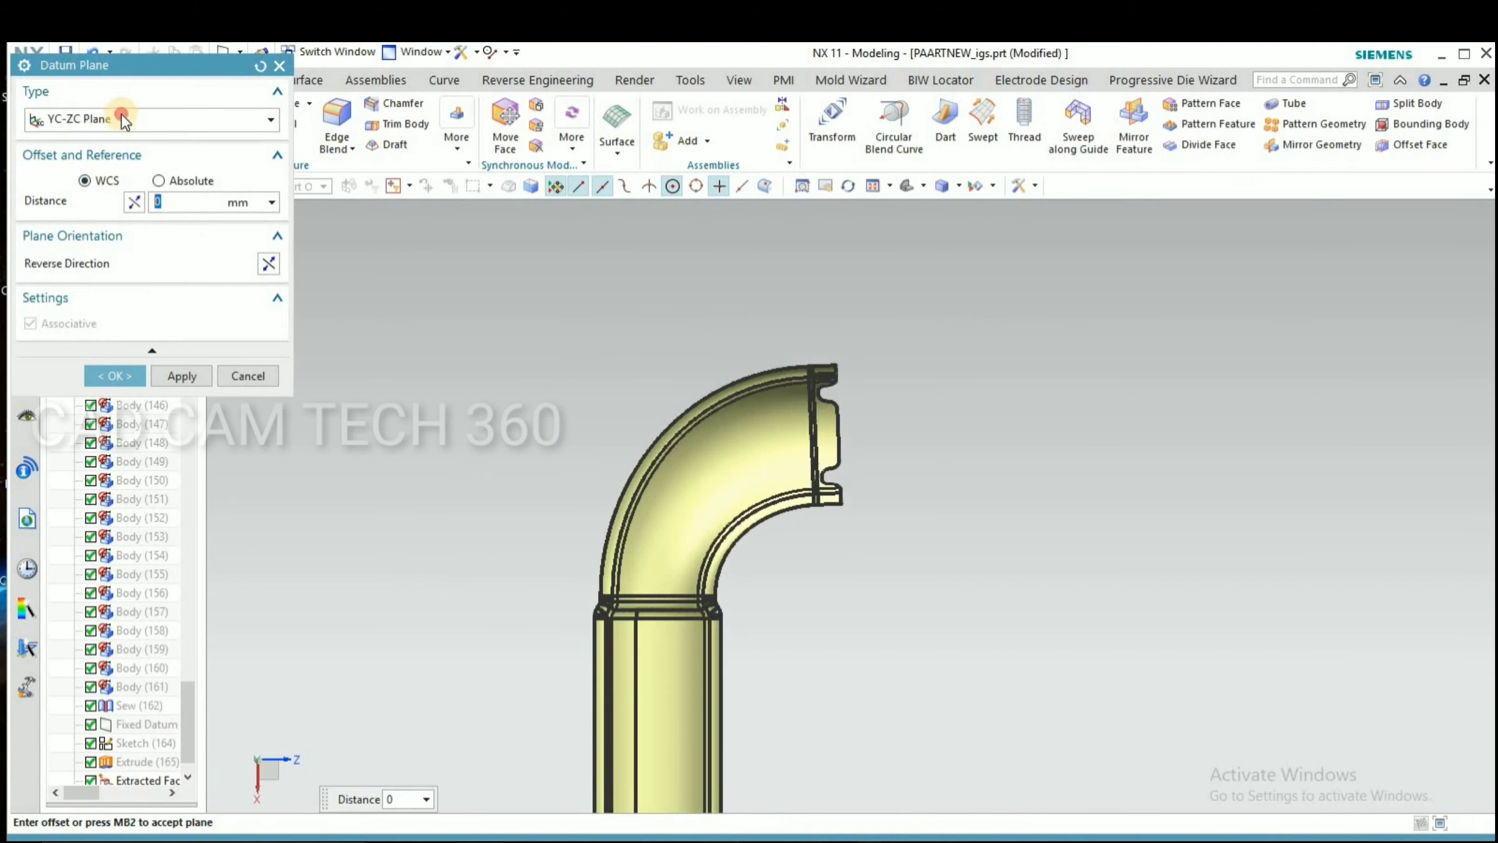
click(124, 120)
click(97, 345)
click(114, 376)
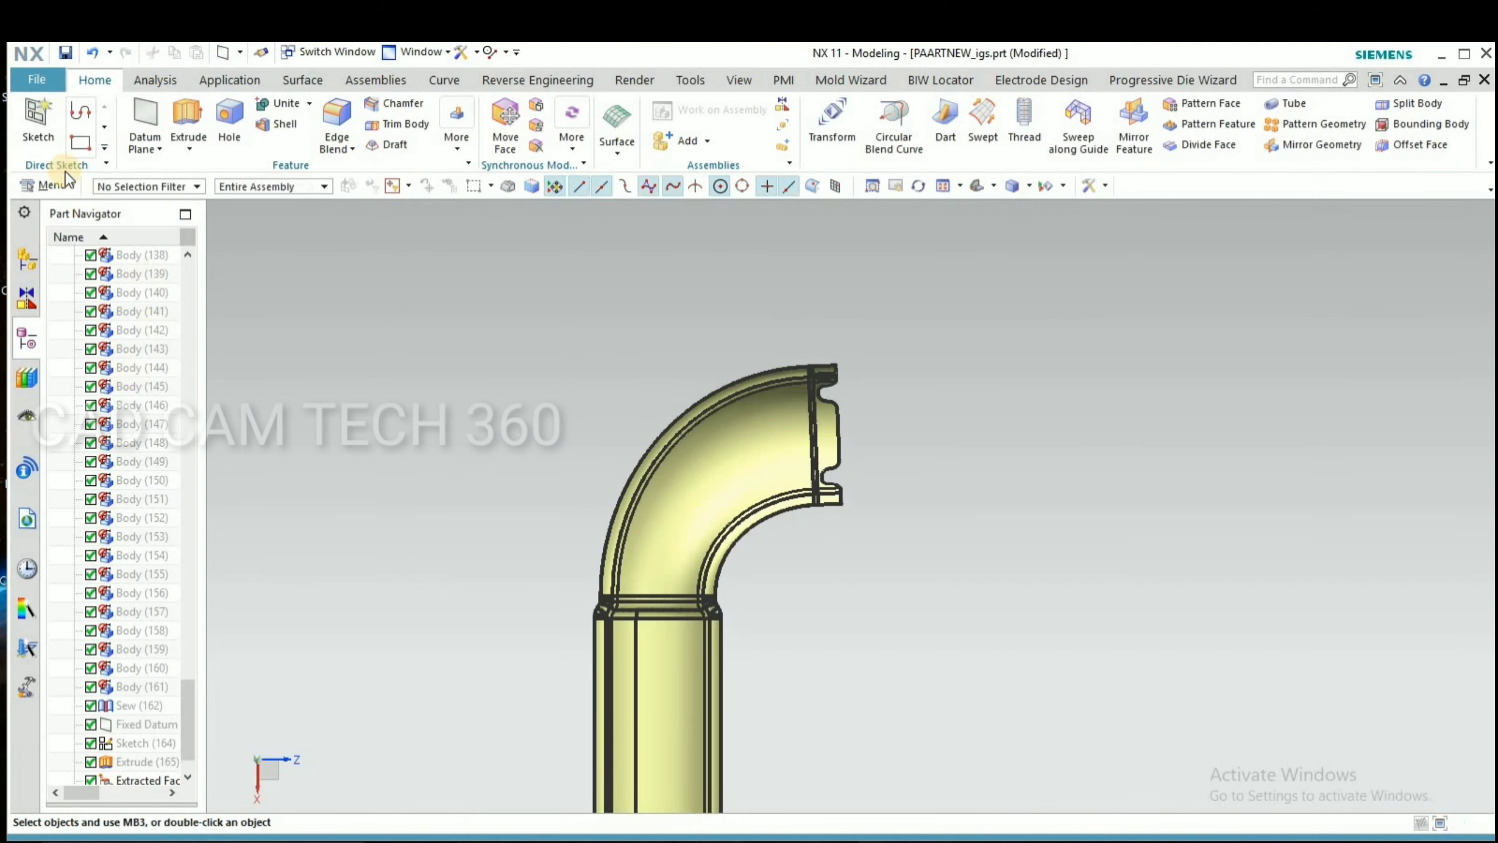
Start a sketch on the XC-ZC datum plane for trimming geometry at the elbow's notched end.
scroll(723, 502, down, 5)
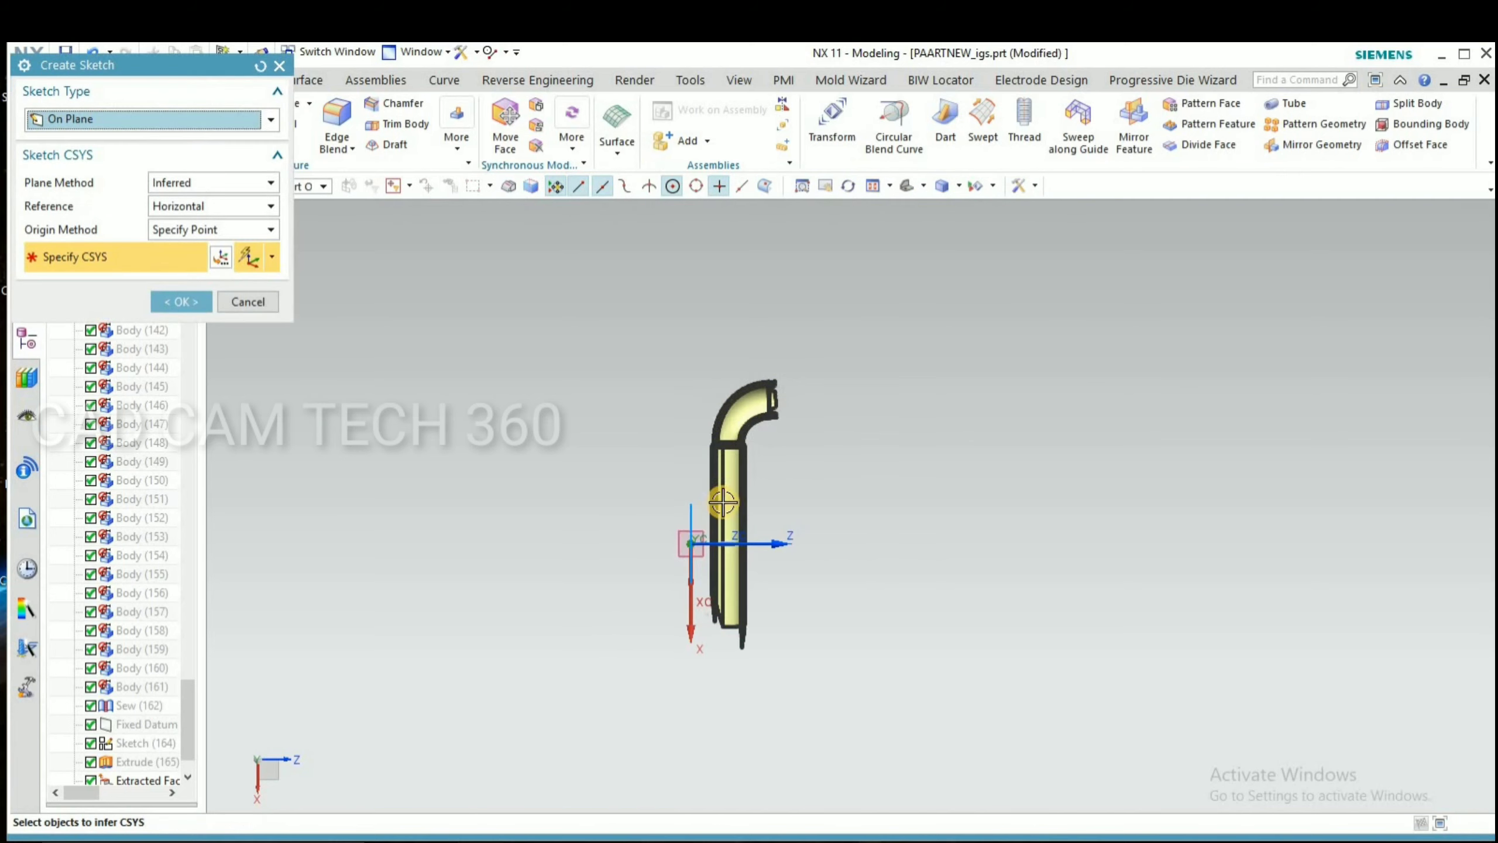
click(177, 301)
scroll(662, 502, up, 5)
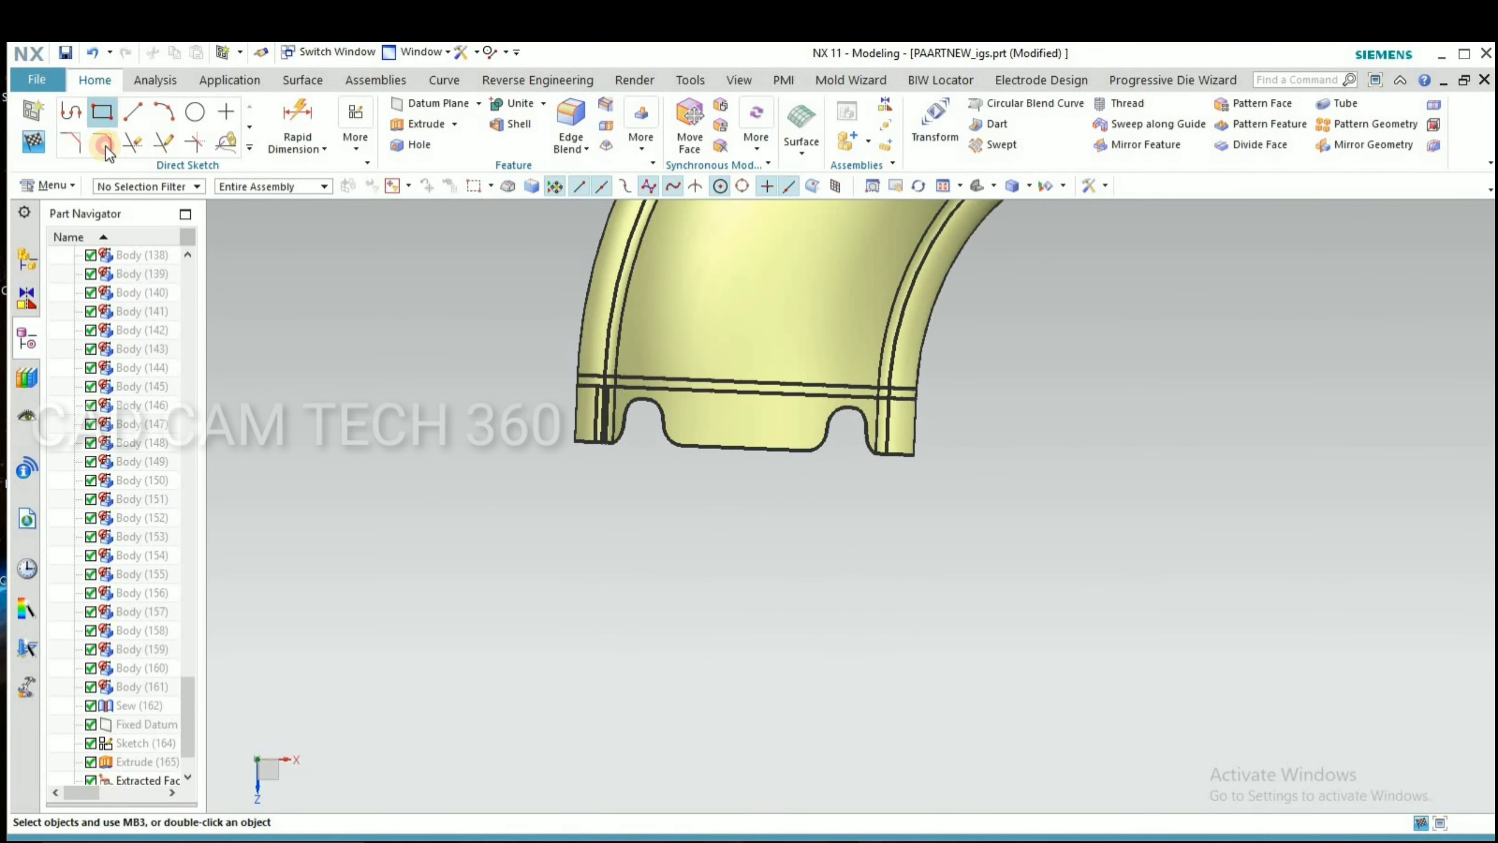
Try to sketch a two-point rectangle over the elbow's notched end.
click(102, 111)
scroll(554, 392, up, 3)
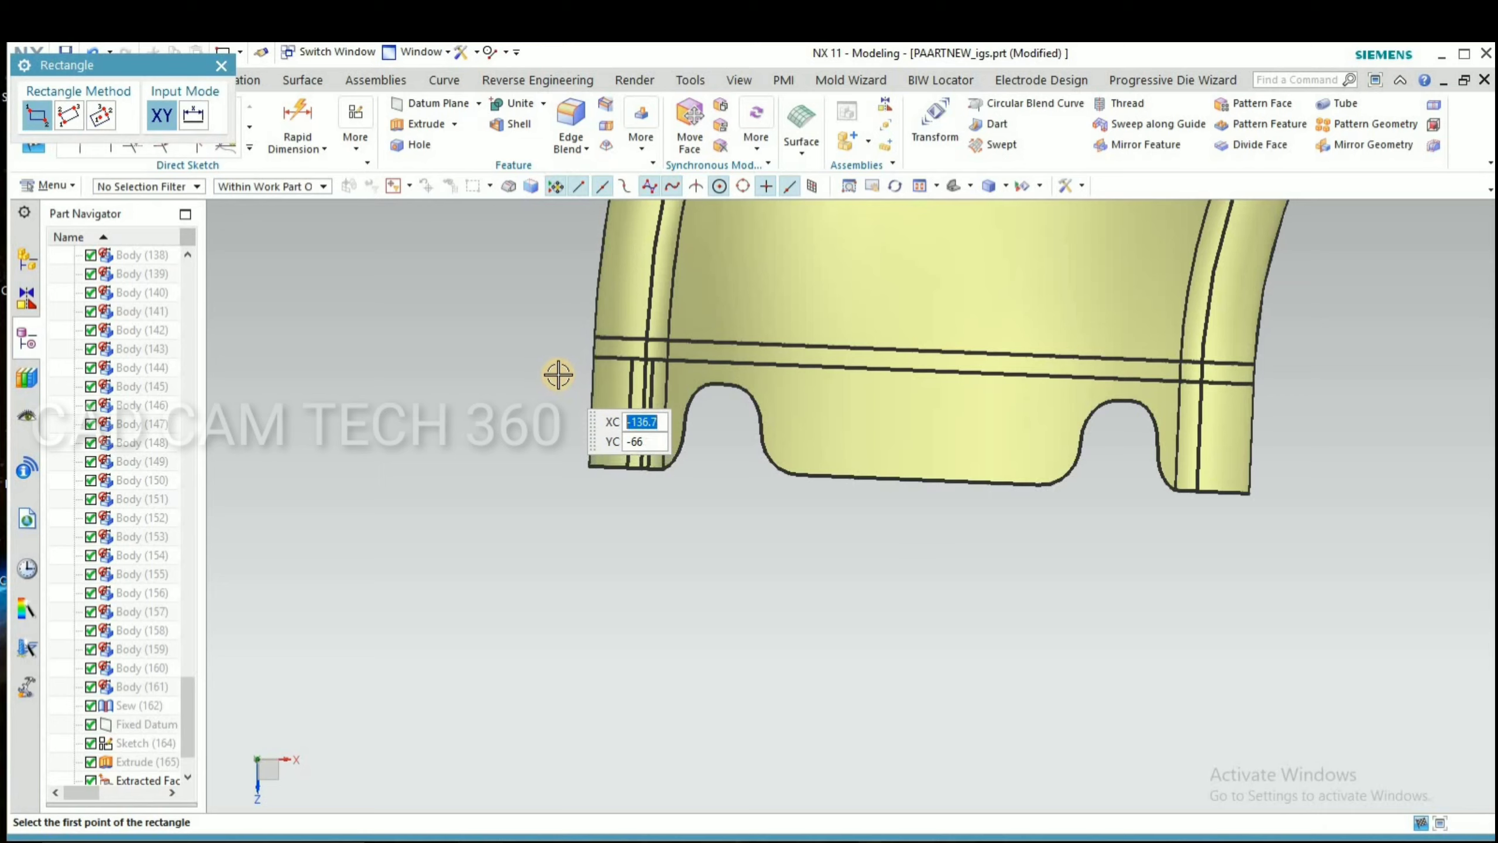
click(557, 373)
click(1355, 555)
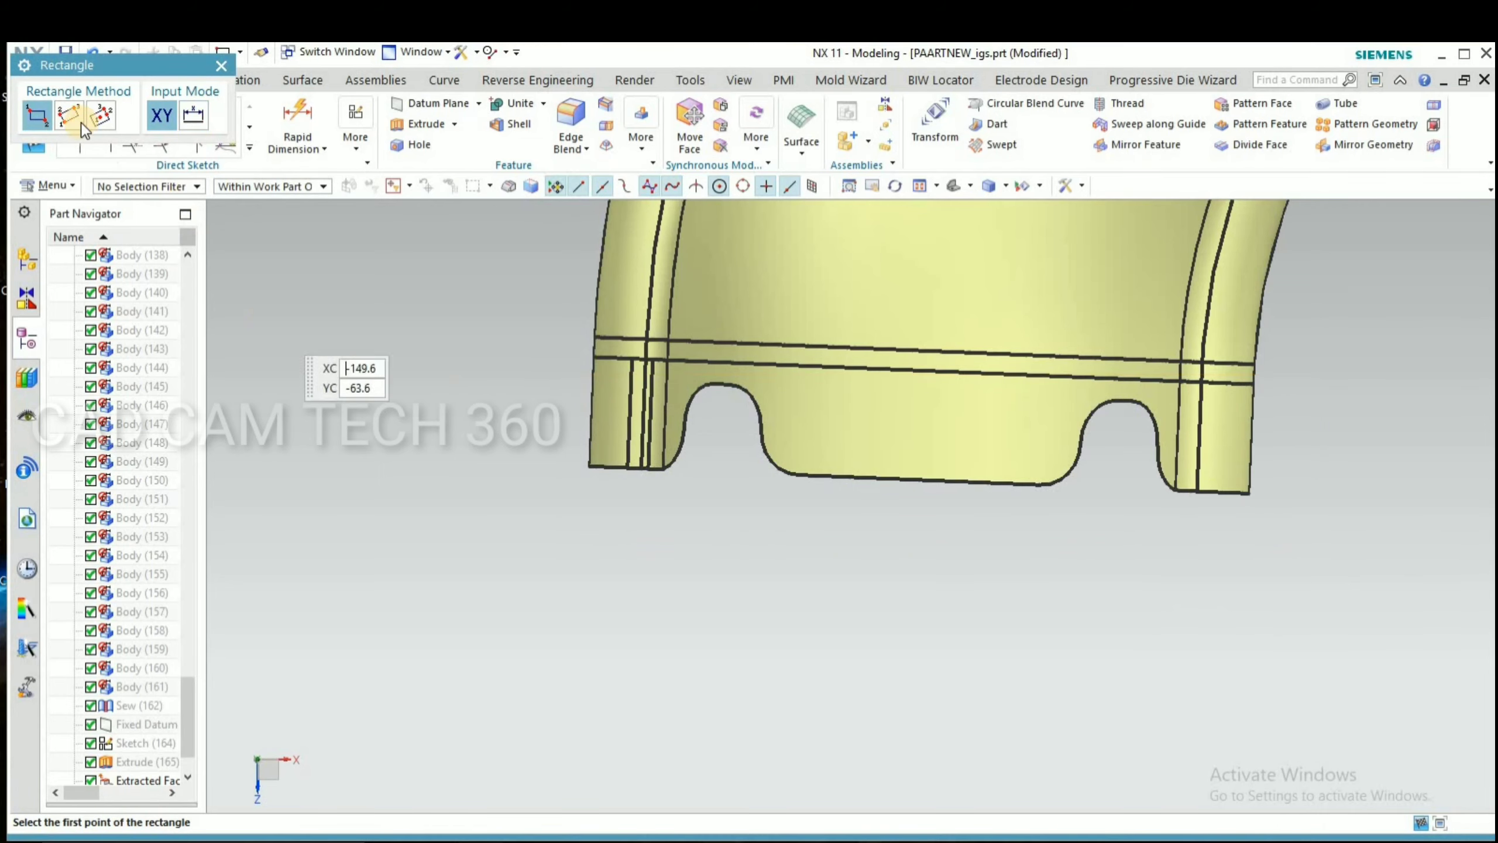
Sketch a three-point rectangle about 32 by 6.5 mm at a 357° angle over the elbow's notched end, and finish the sketch.
click(572, 368)
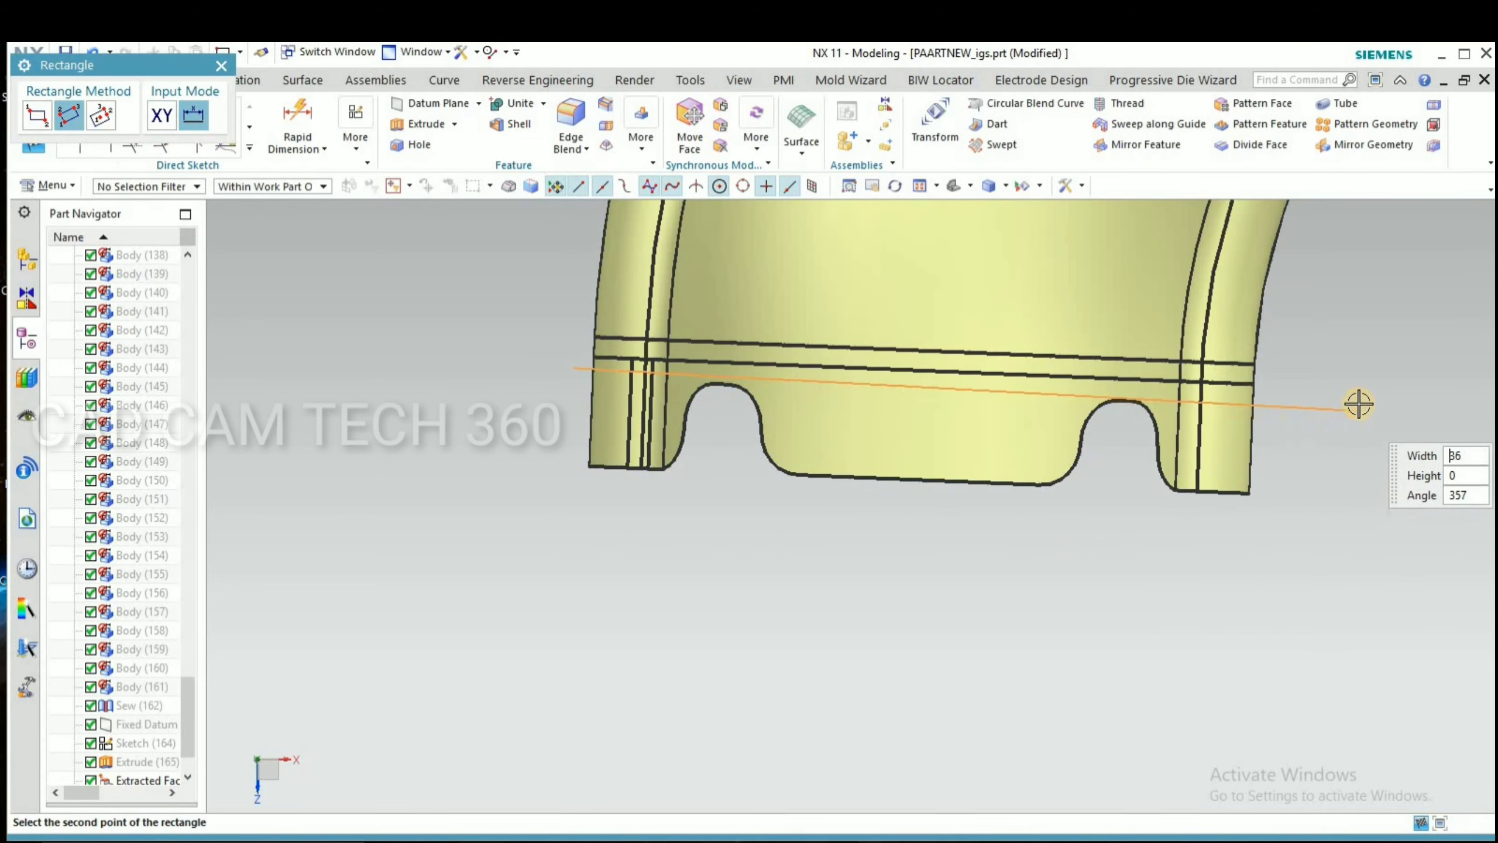
scroll(1352, 412, up, 2)
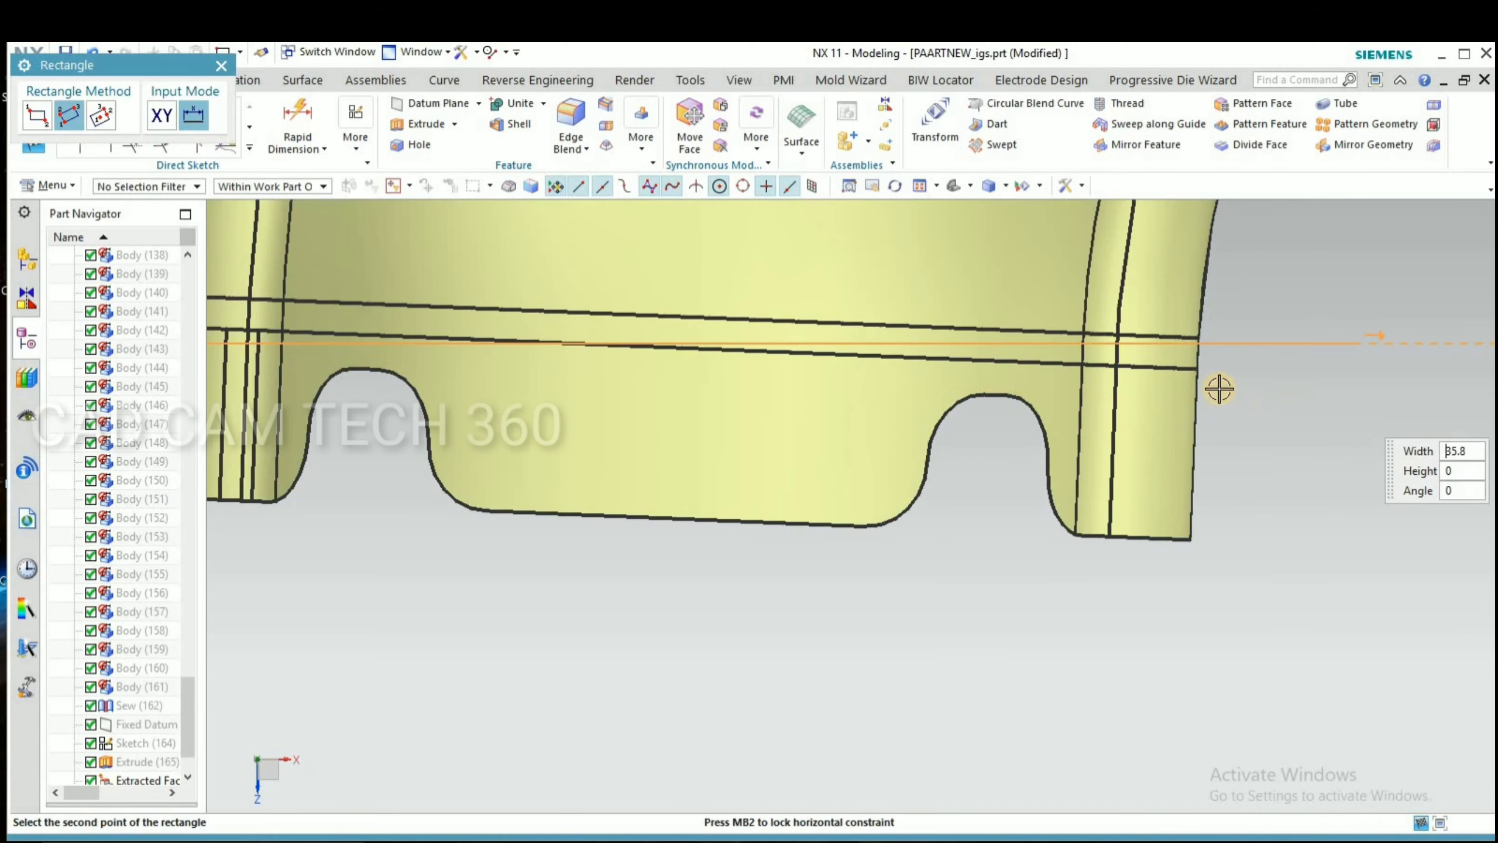
scroll(1233, 402, up, 3)
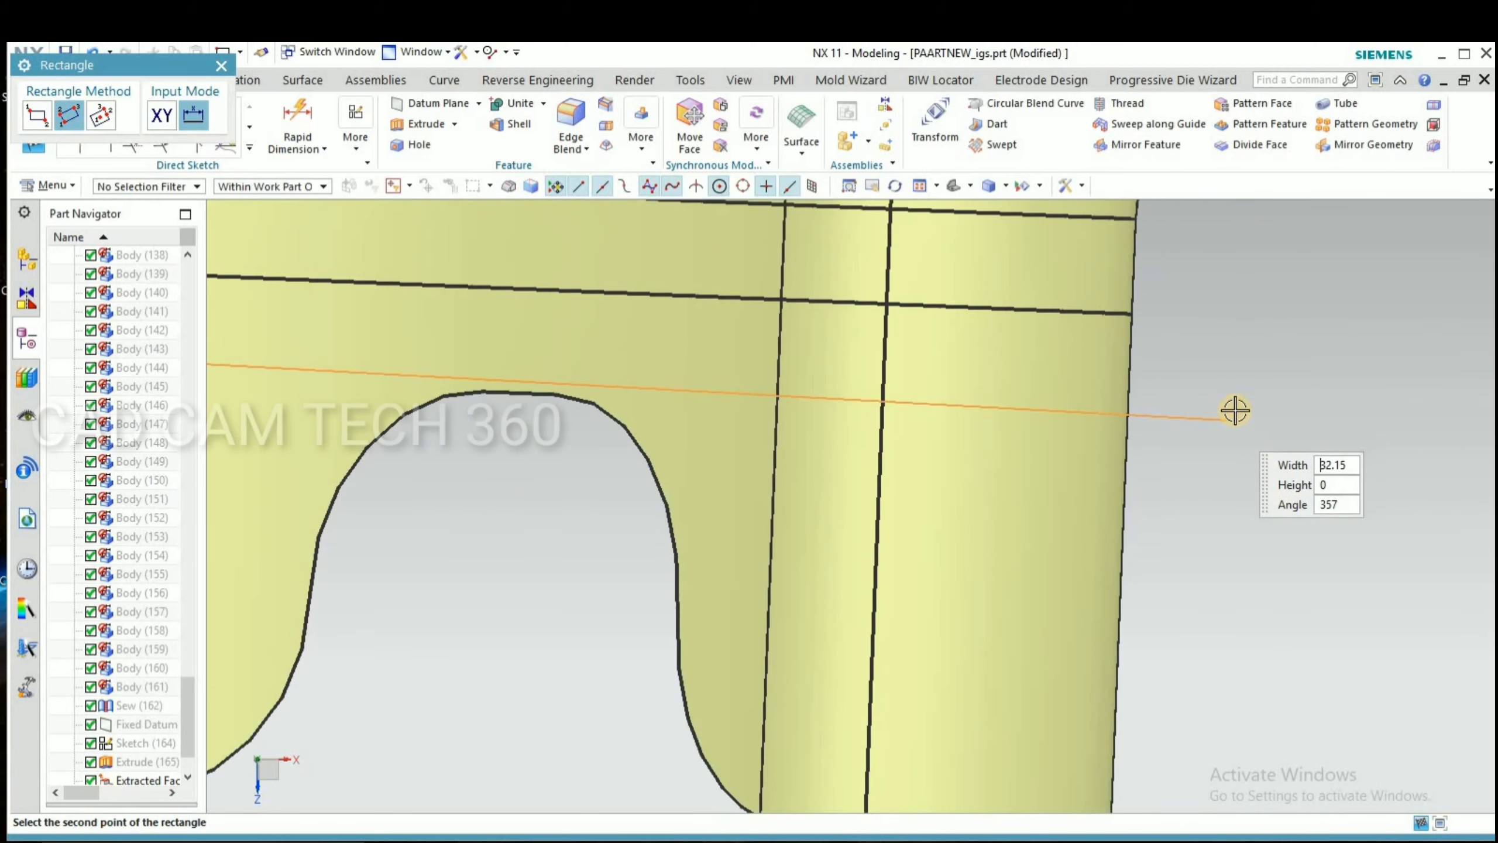
scroll(1180, 595, down, 4)
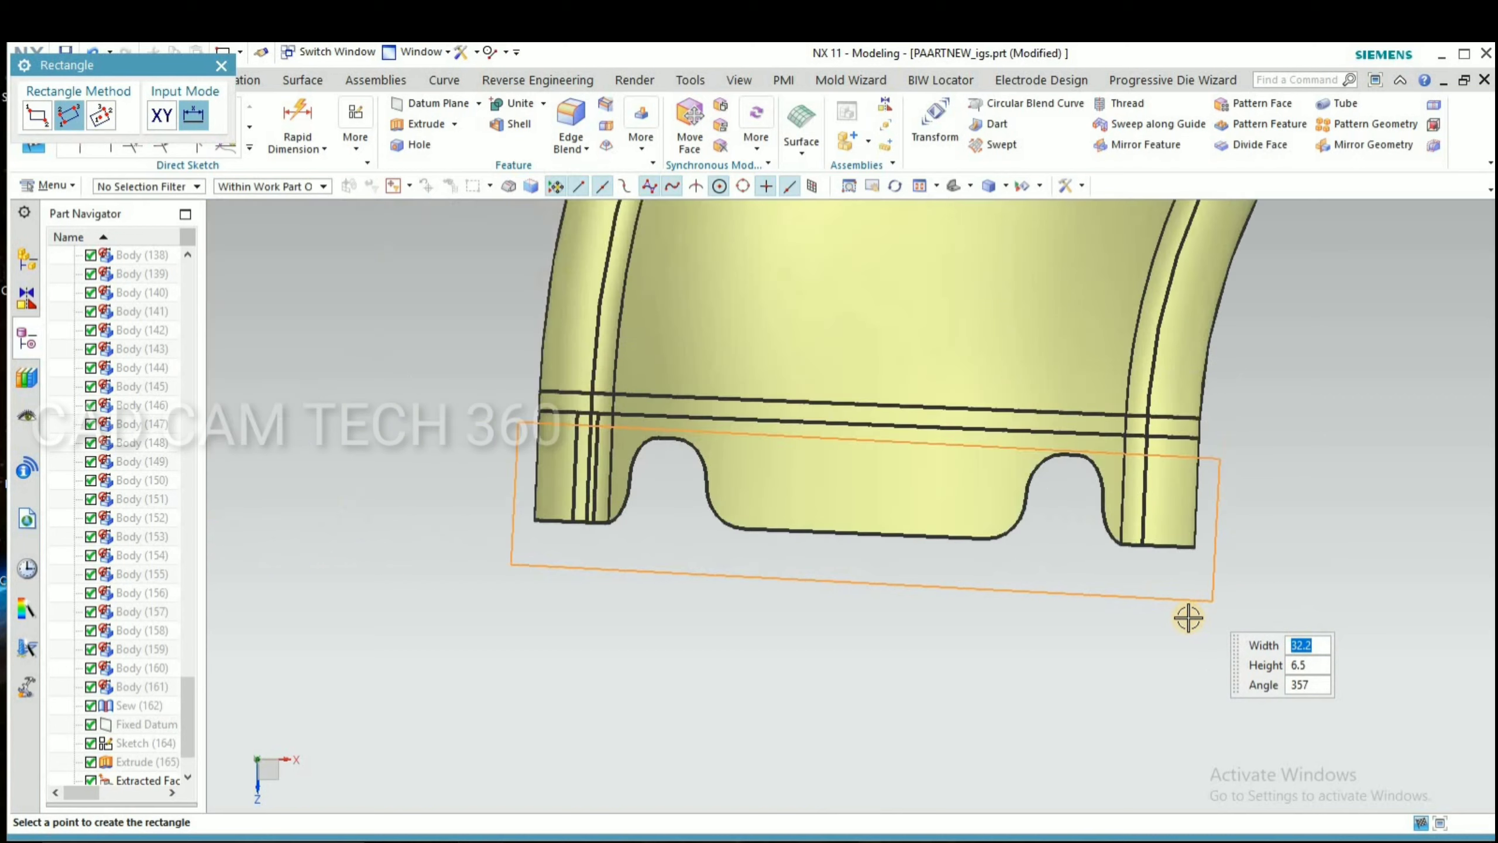
click(1209, 616)
key(Escape)
key(ctrl+q)
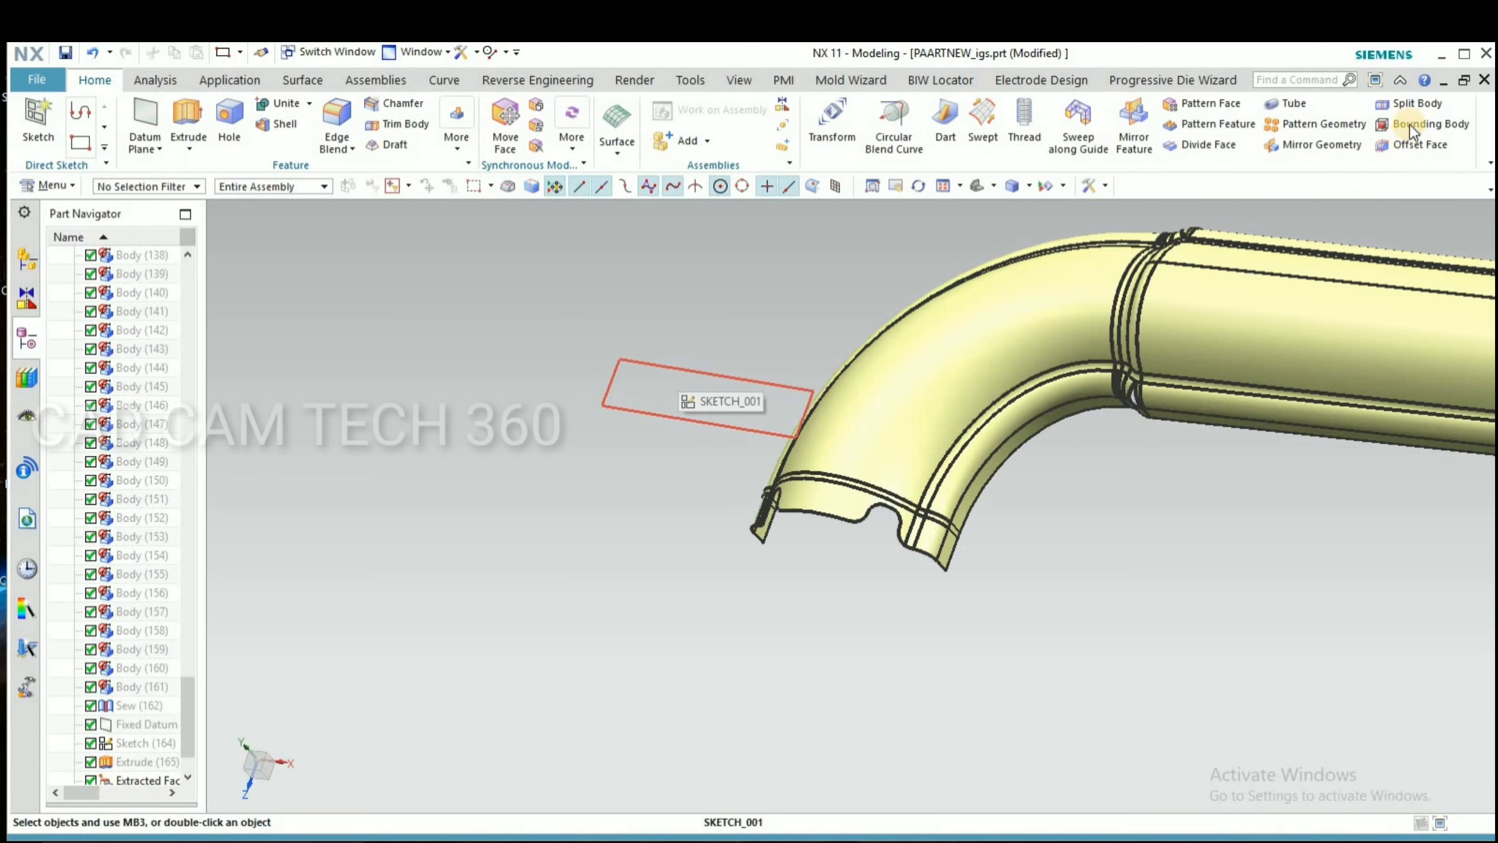
Split the extracted skin with an extrusion of the rectangle's edge that crosses above the notches, correcting the extrusion direction.
click(1404, 104)
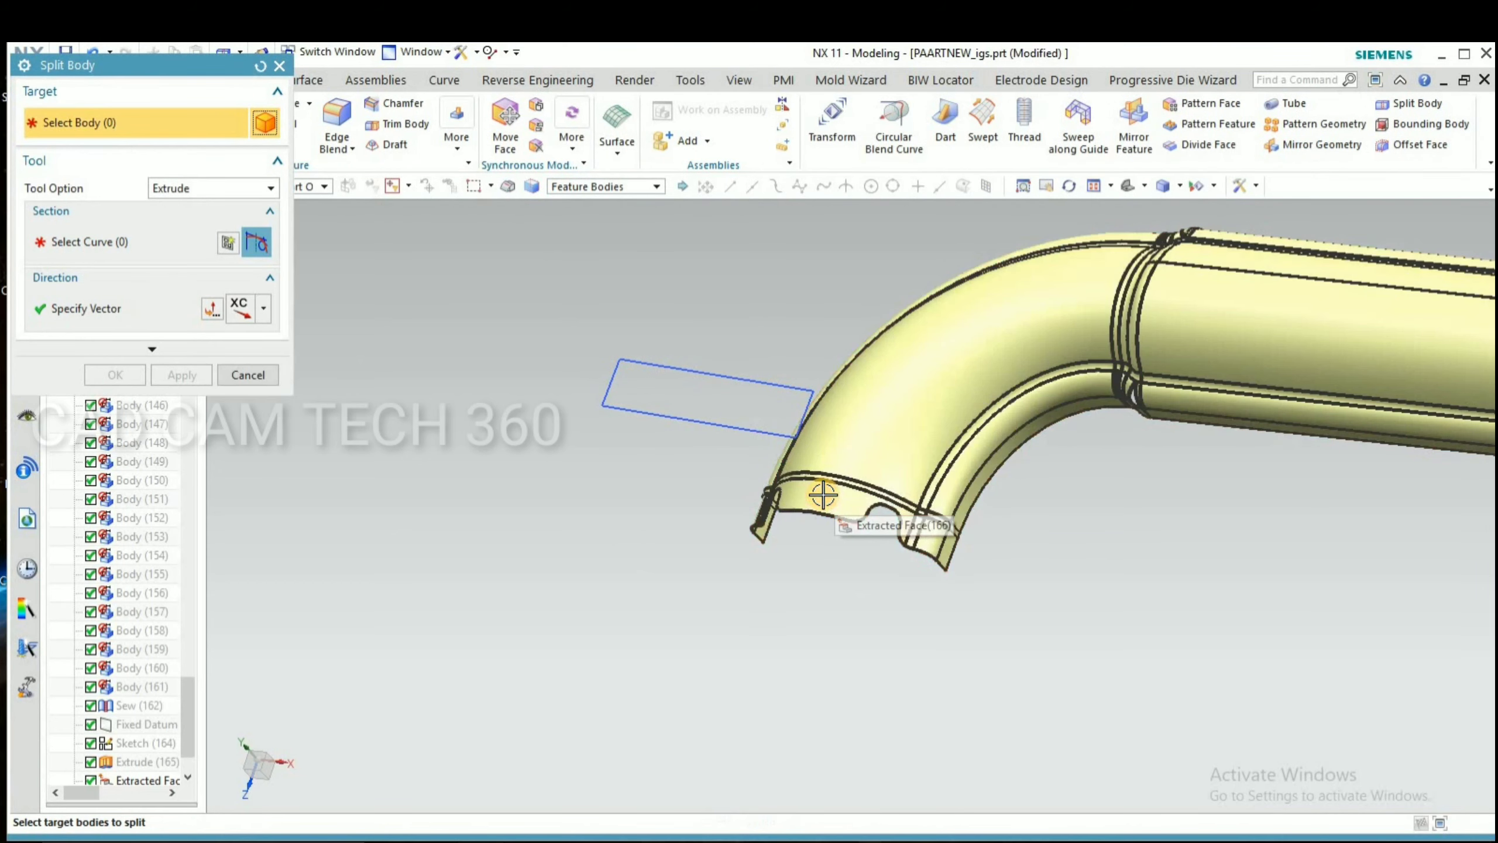
click(802, 506)
middle_click(693, 366)
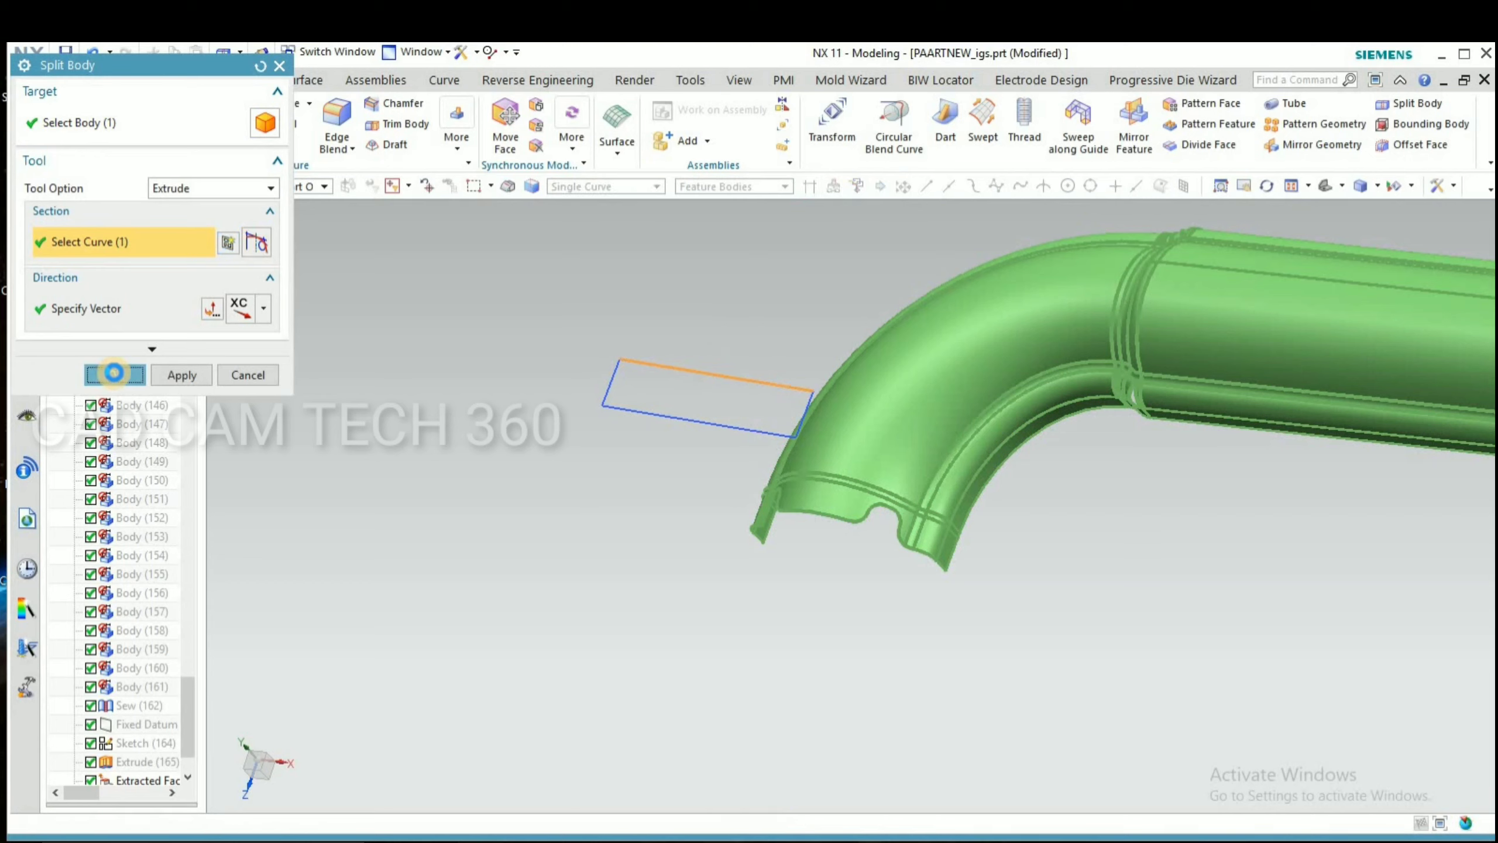
click(114, 372)
key(Return)
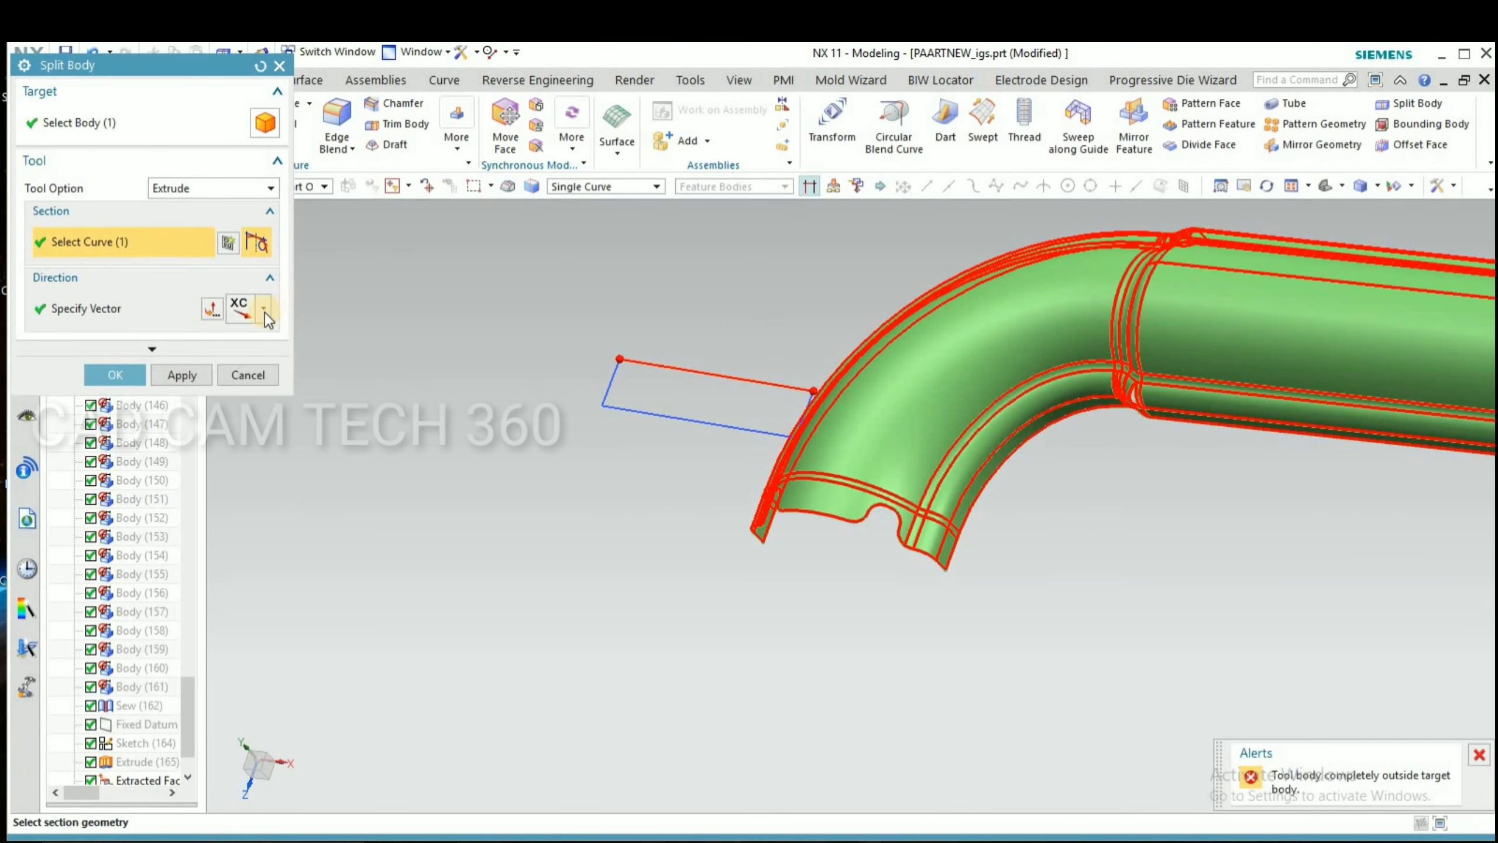
click(264, 307)
click(240, 510)
click(114, 375)
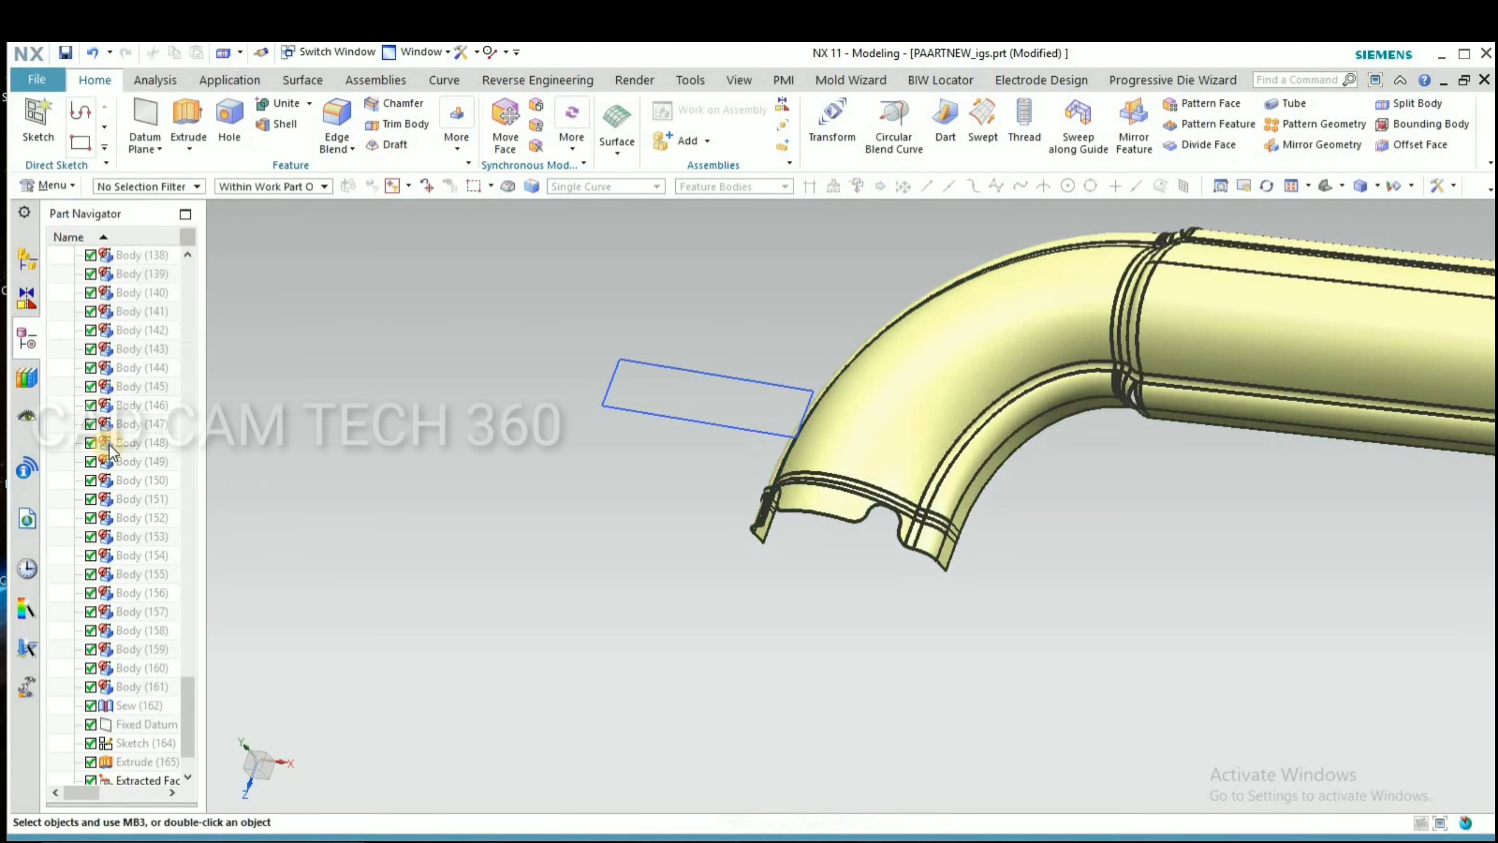
Hide the rectangle sketch and the split-off notched piece of the skin.
key(ctrl+b)
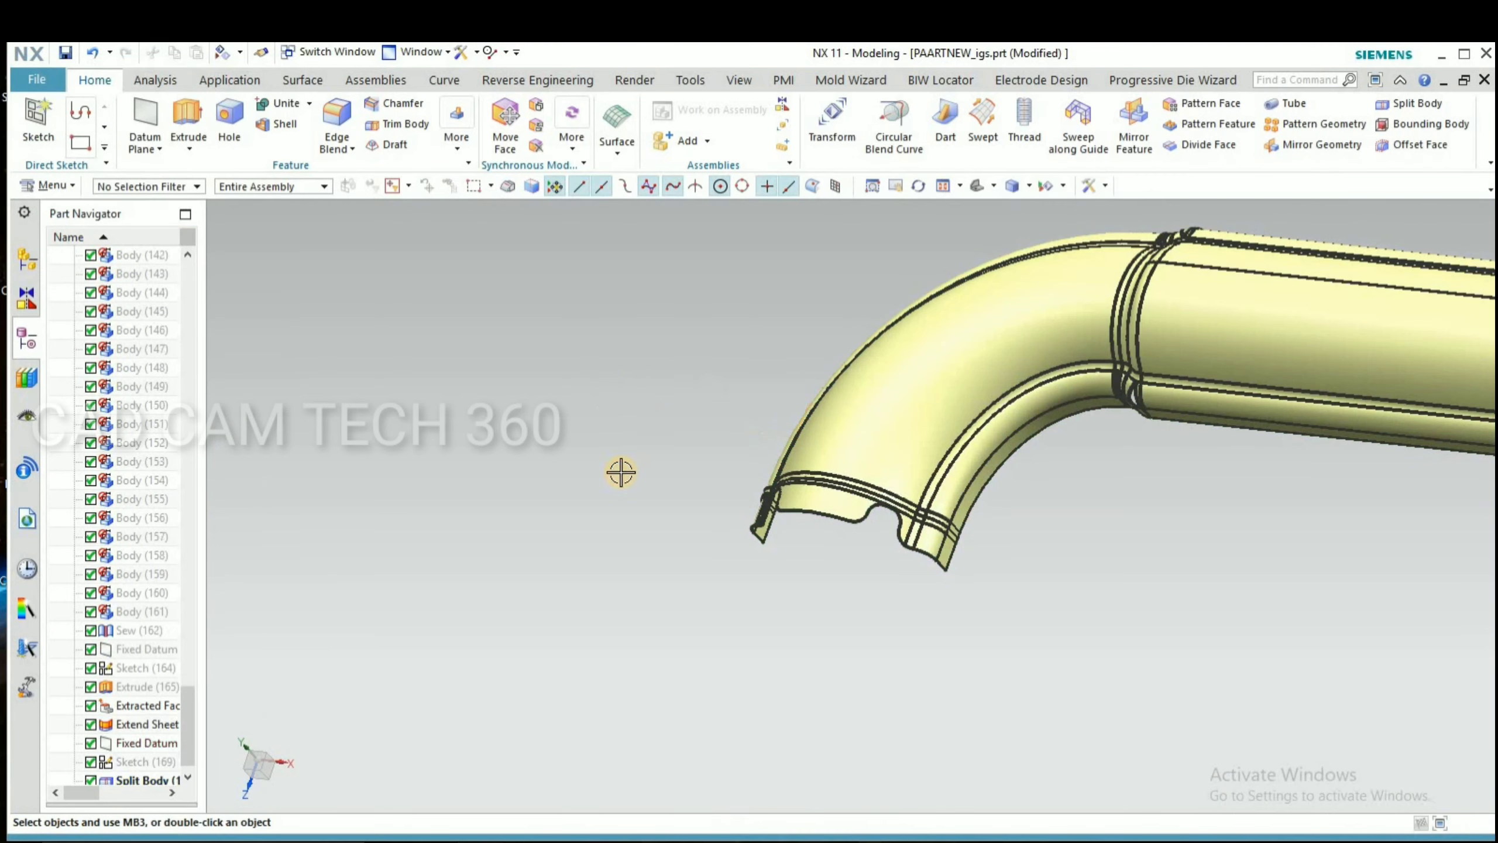
key(ctrl+b)
click(601, 542)
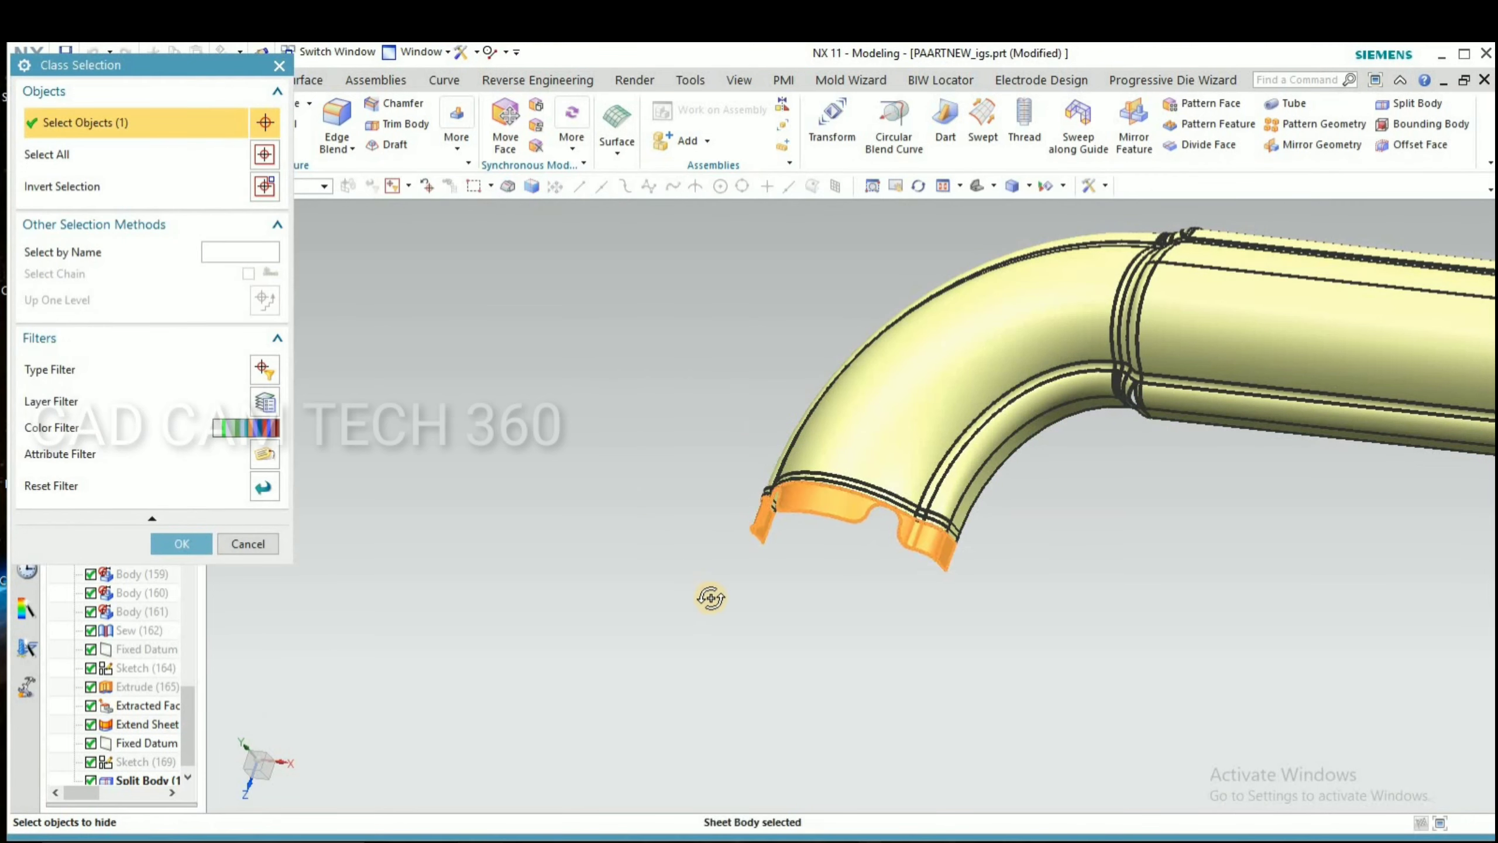
scroll(601, 431, down, 5)
click(183, 544)
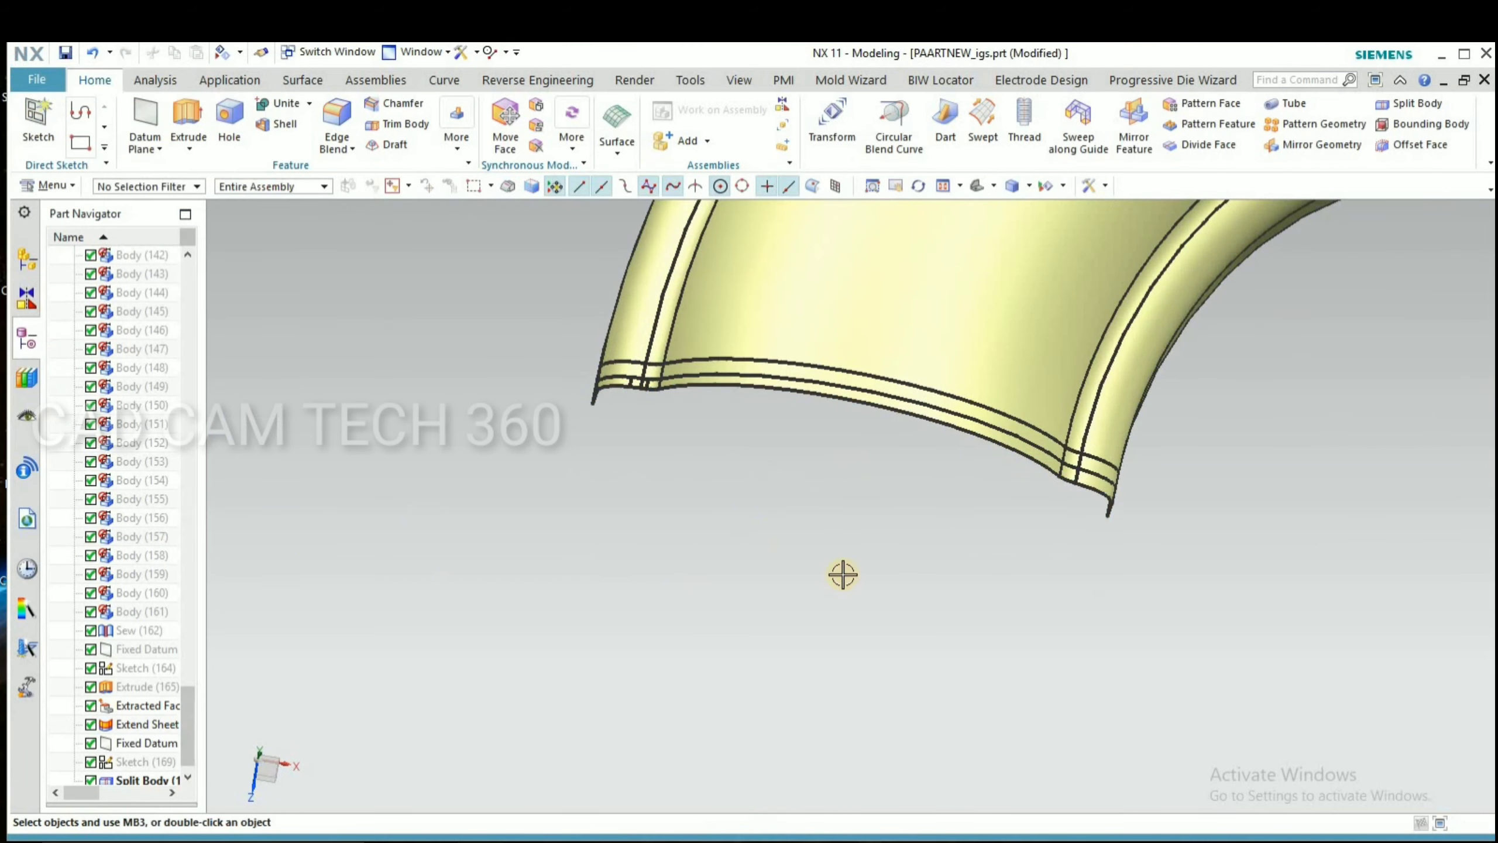
Start a 70 mm Extend Sheet on the trimmed elbow end and select the edges of its first flange and the main arc.
scroll(843, 576, up, 3)
middle_drag(873, 371, 889, 431)
scroll(785, 371, down, 5)
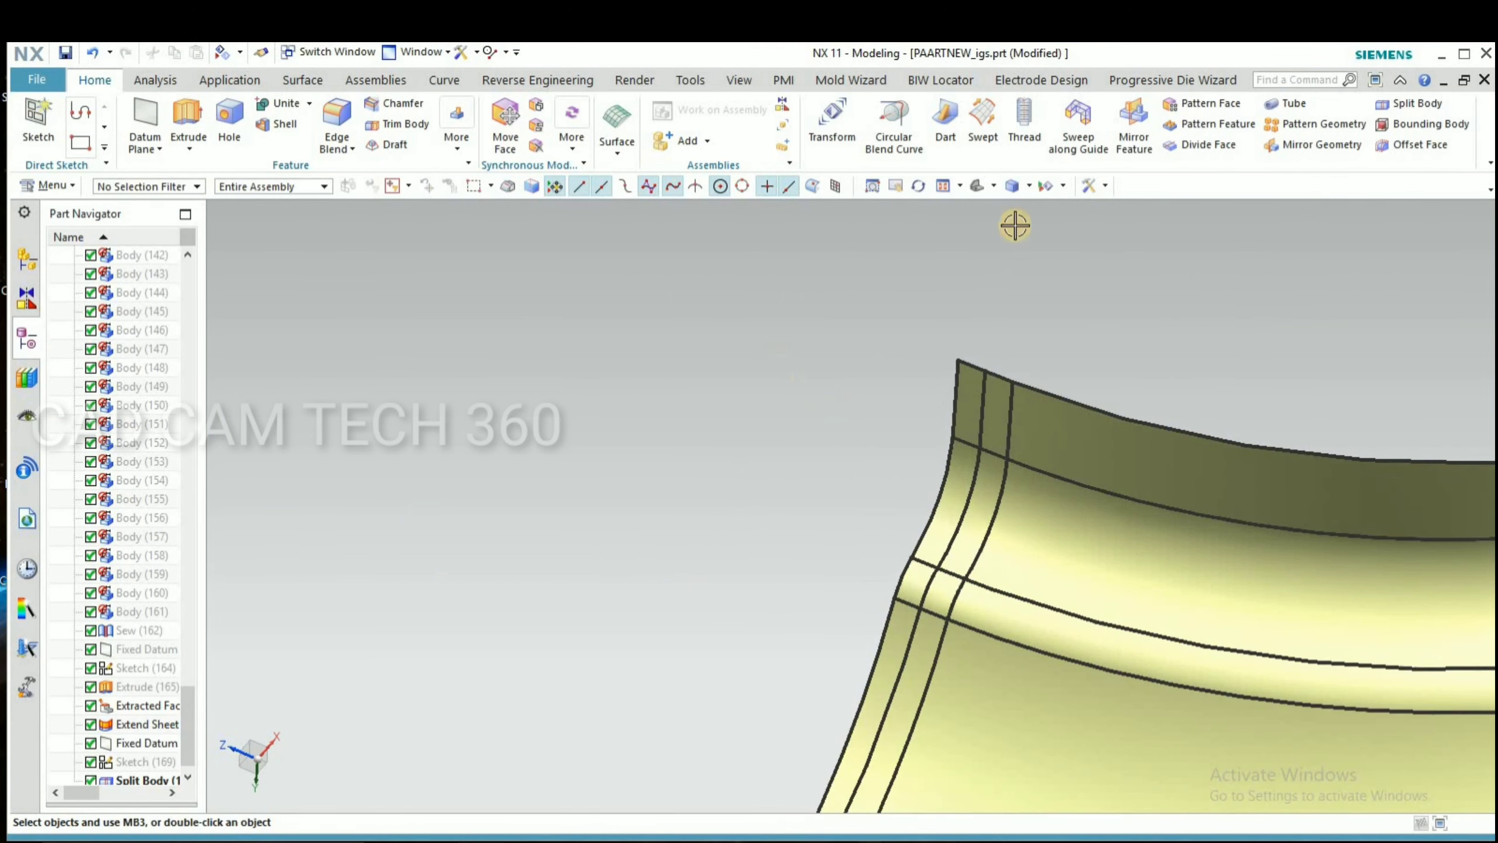
click(302, 83)
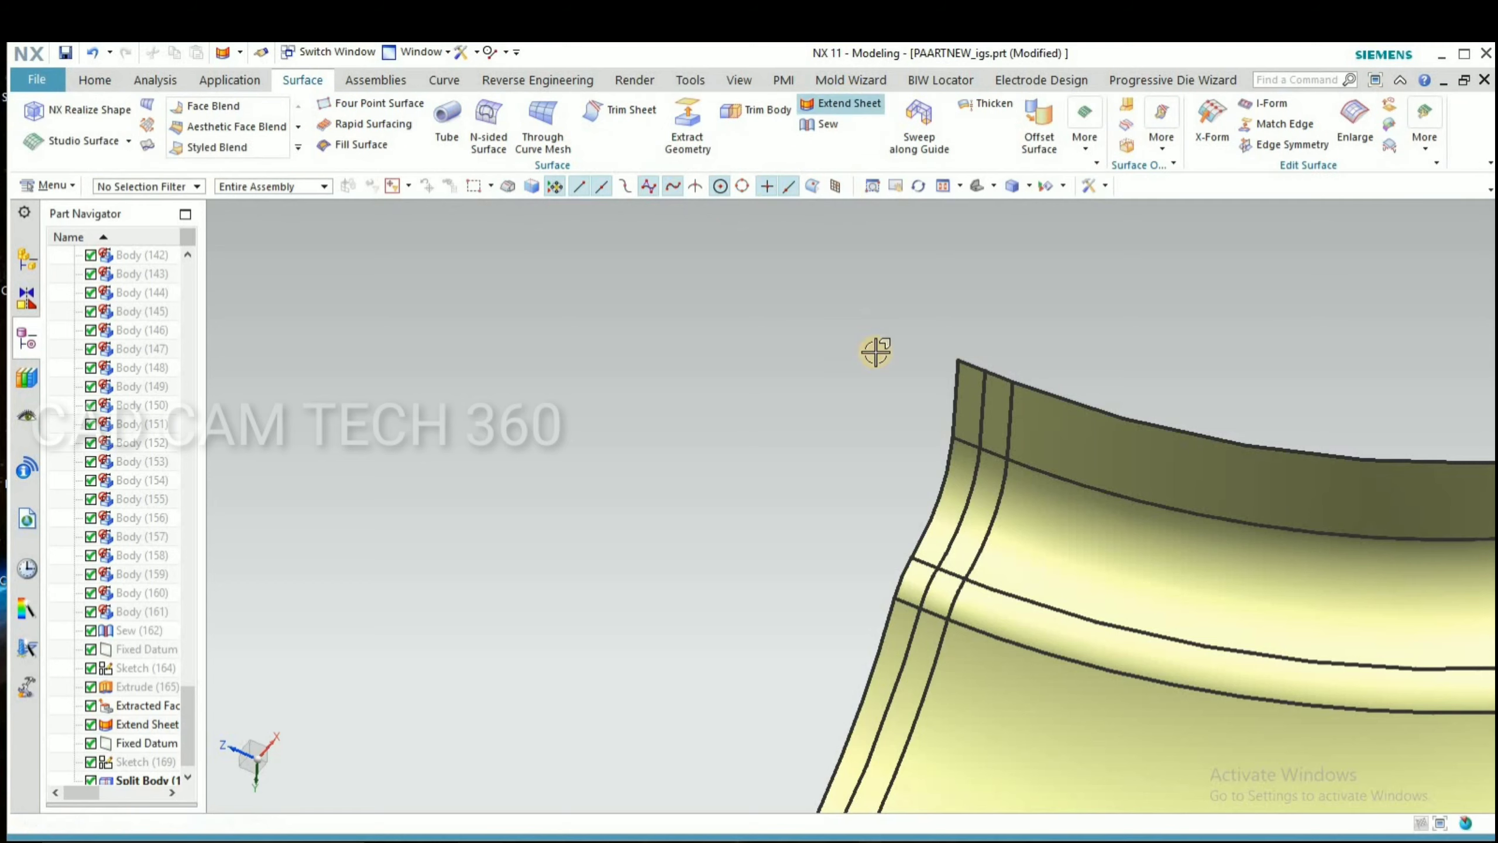
scroll(947, 385, down, 4)
click(966, 401)
click(950, 552)
scroll(812, 379, up, 4)
click(814, 556)
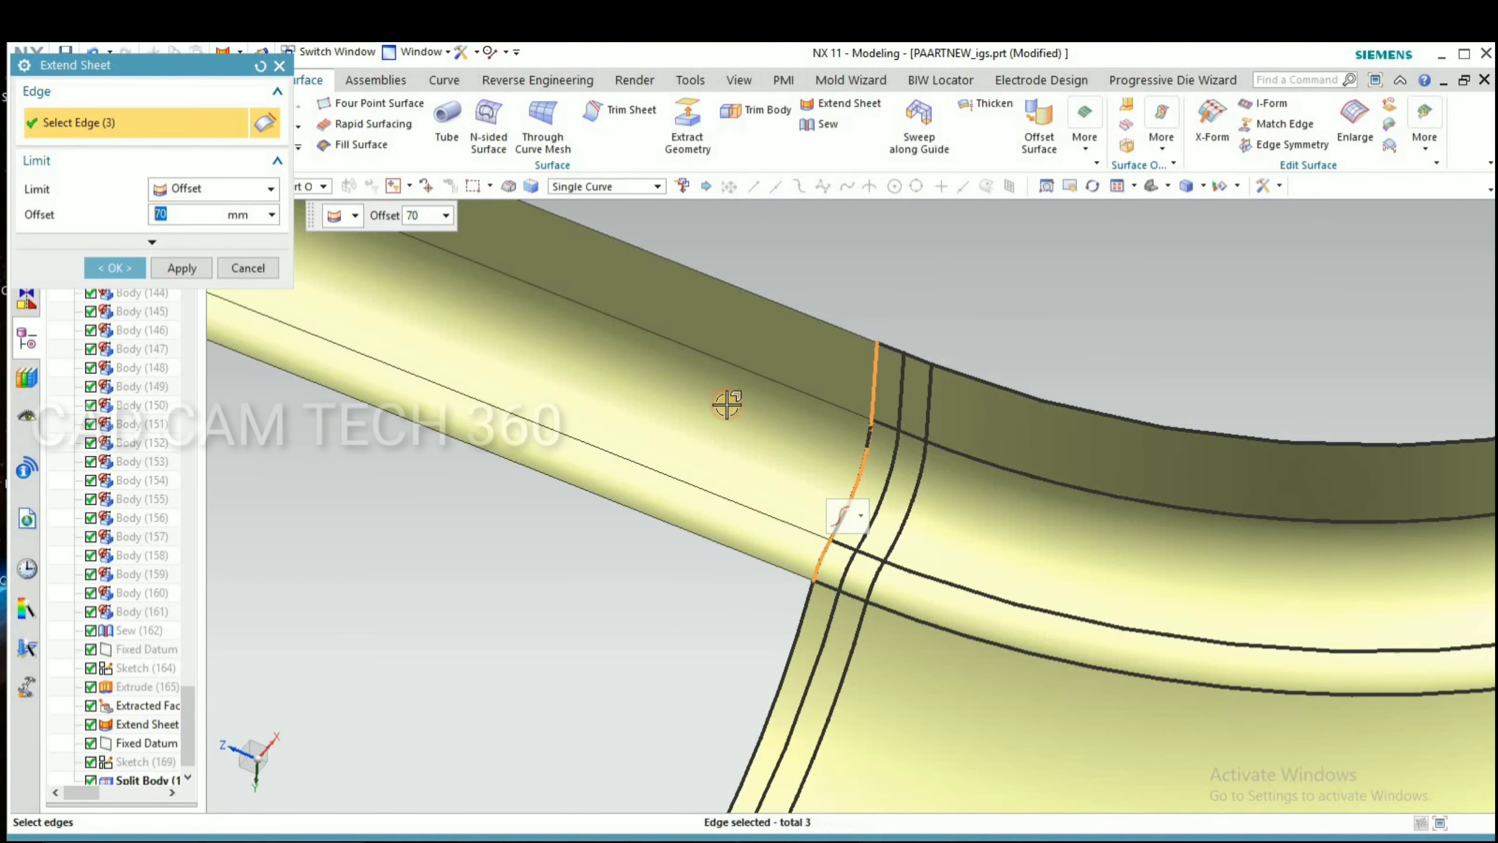
scroll(728, 405, up, 5)
middle_drag(635, 479, 683, 659)
scroll(682, 659, down, 5)
click(713, 423)
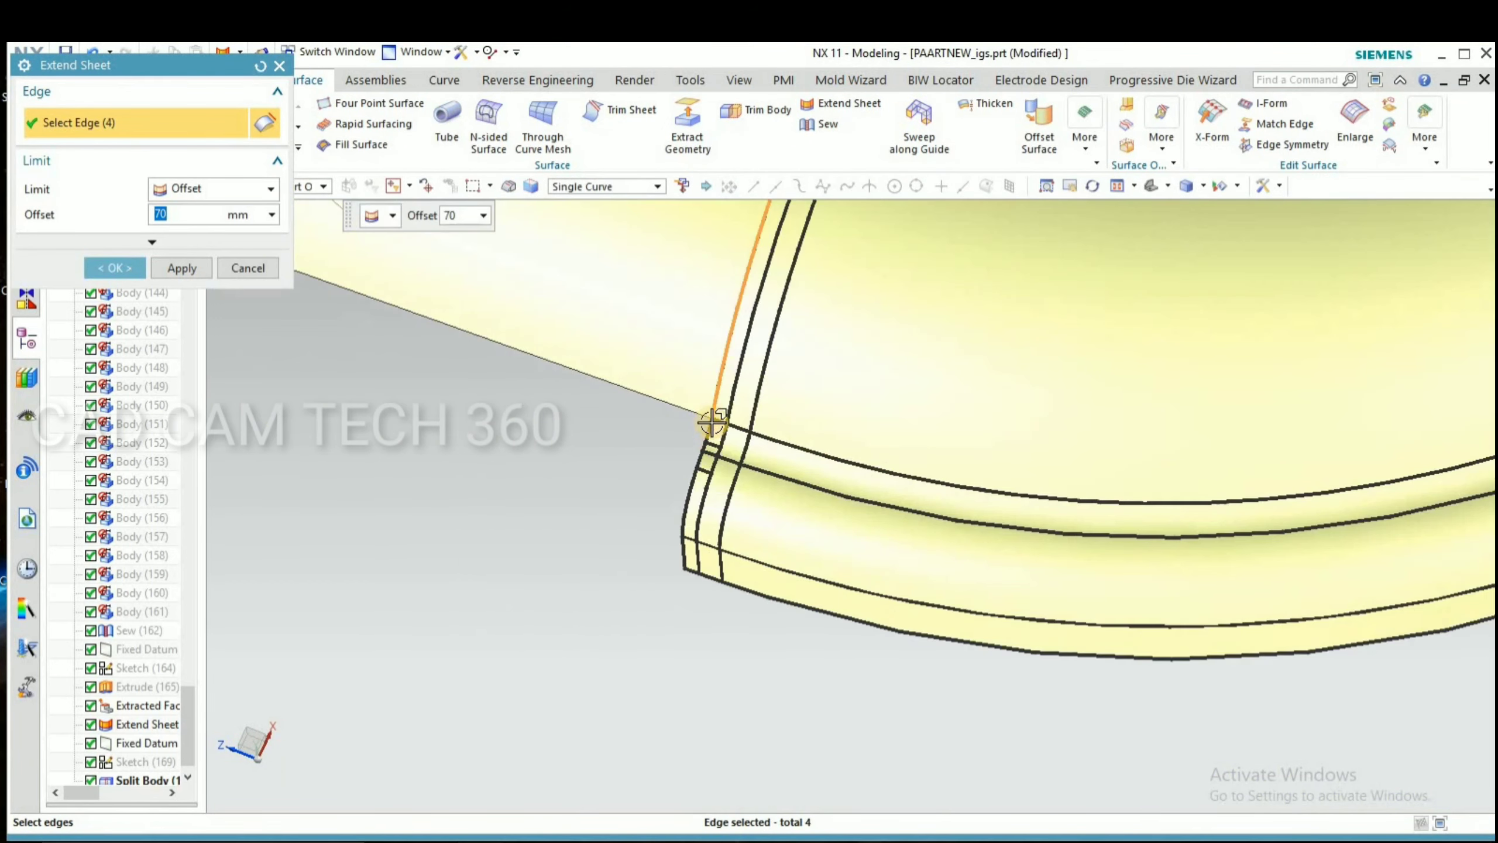
Add the remaining short edges of the opposite flange and extend the skin's trimmed end by 70 mm.
scroll(708, 449, down, 5)
click(718, 388)
click(706, 431)
click(687, 478)
click(666, 546)
click(641, 741)
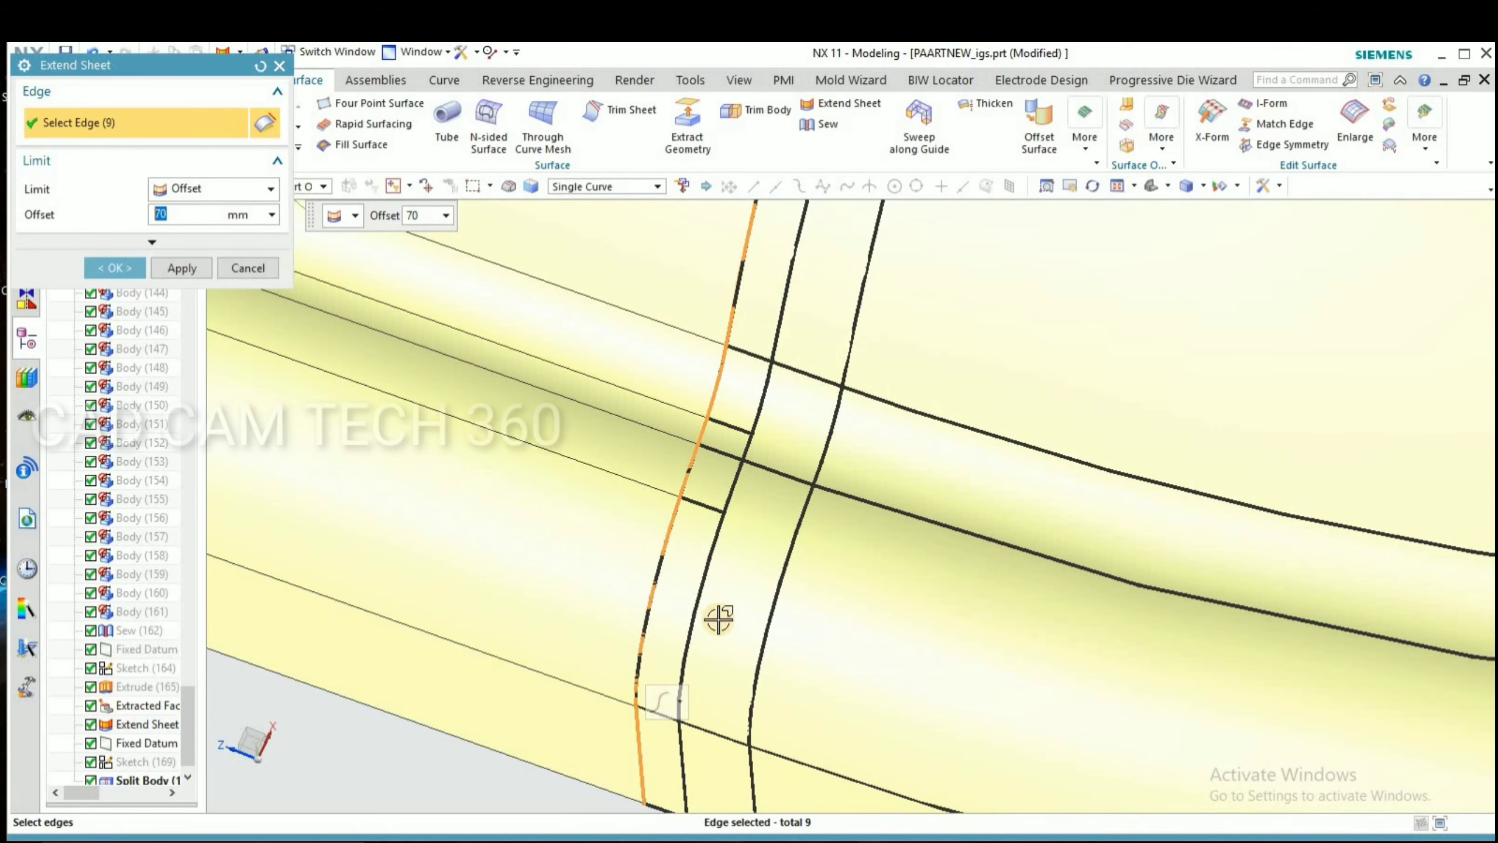
scroll(719, 618, up, 4)
scroll(873, 584, up, 6)
middle_drag(880, 586, 798, 490)
scroll(649, 539, up, 3)
scroll(798, 489, down, 4)
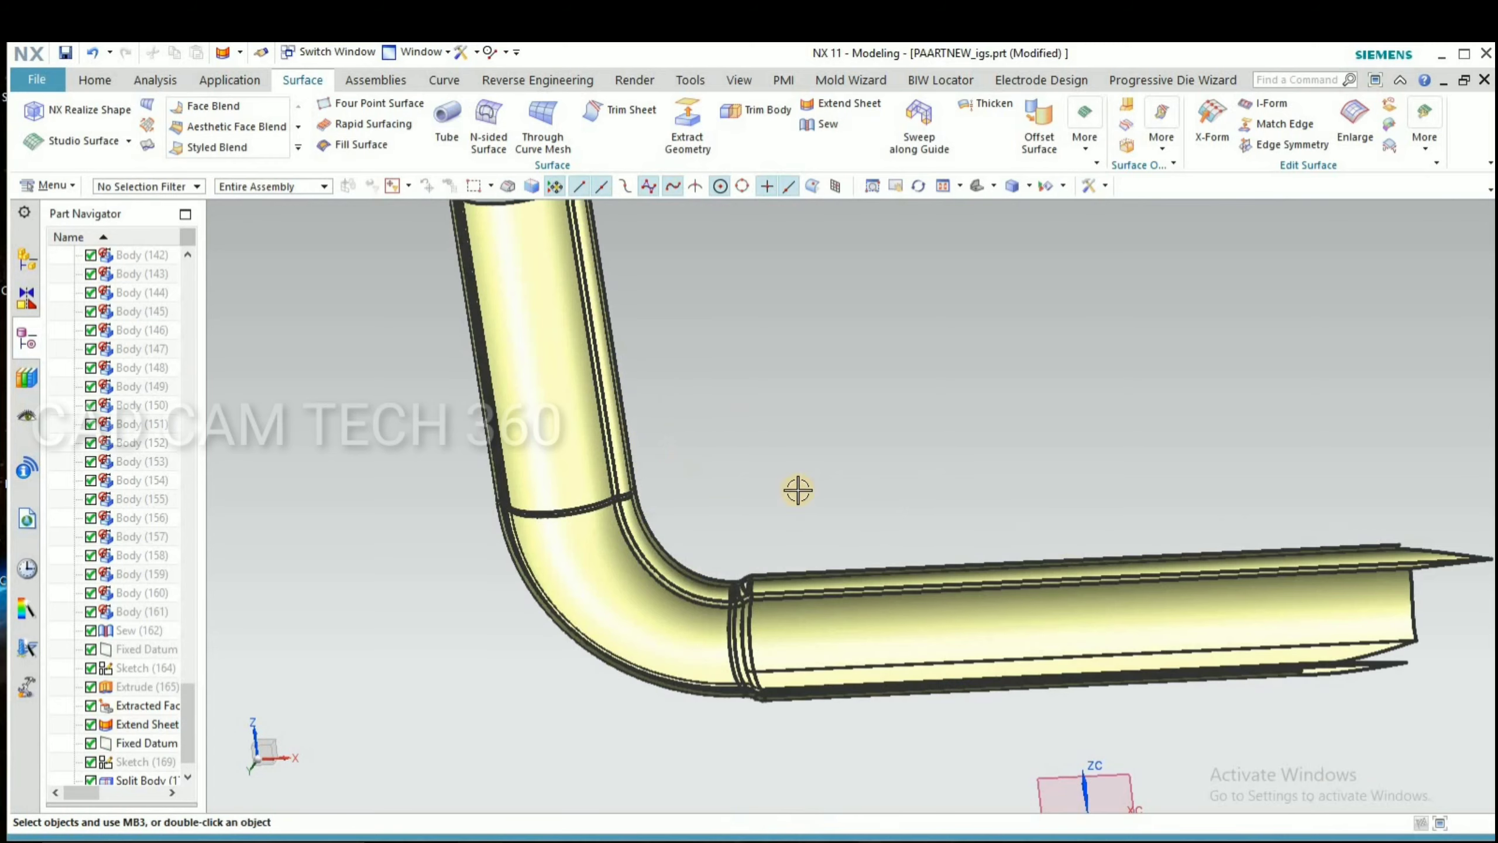
Set up a 20 mm Extrude of the extended leg's straight inner rim edge using single-curve selection, and redefine its direction.
middle_drag(1036, 537, 888, 438)
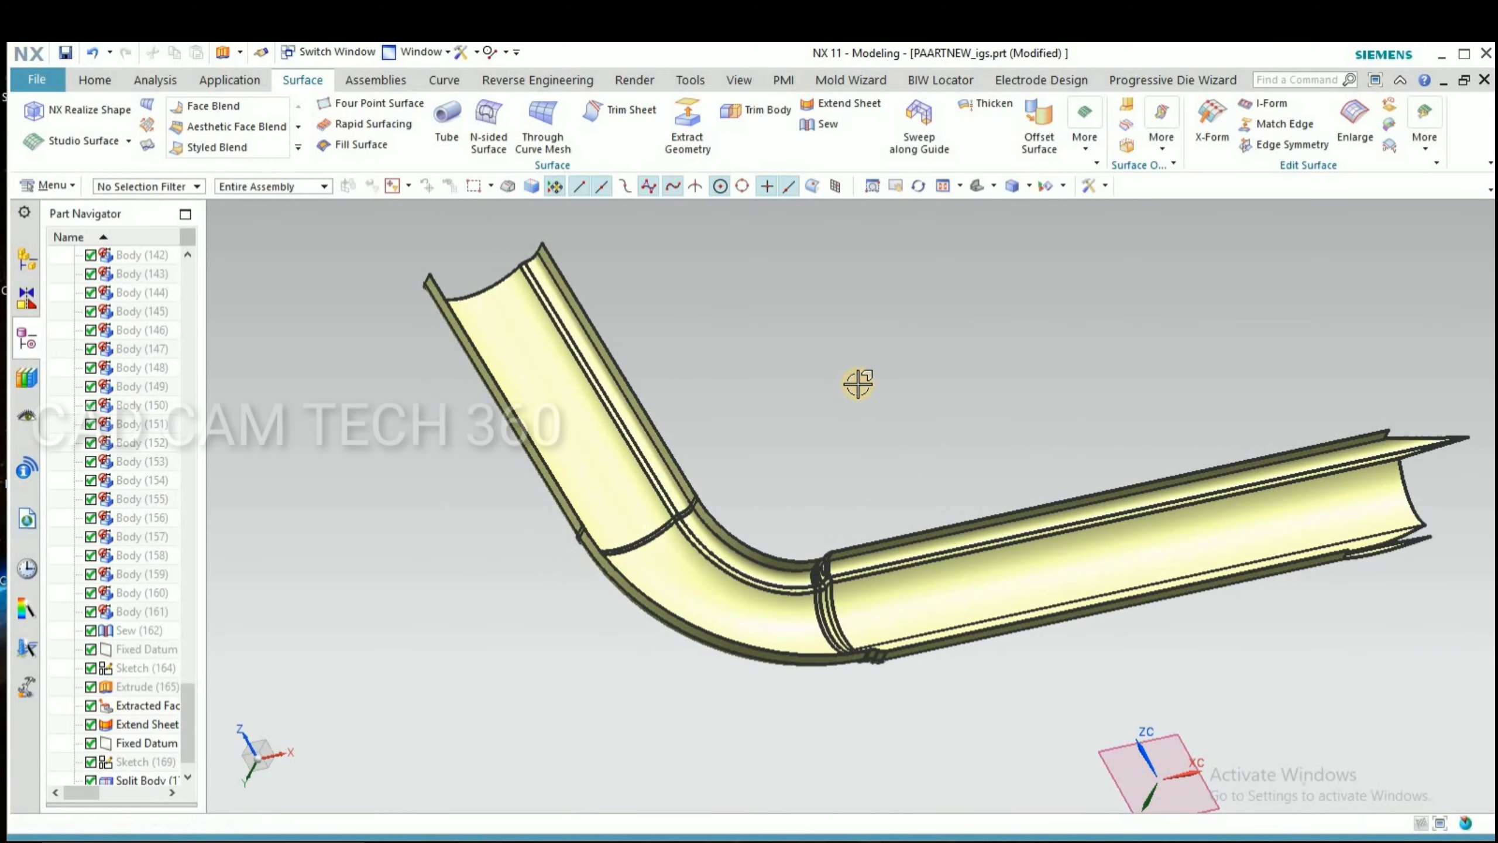
key(x)
middle_drag(684, 408, 679, 409)
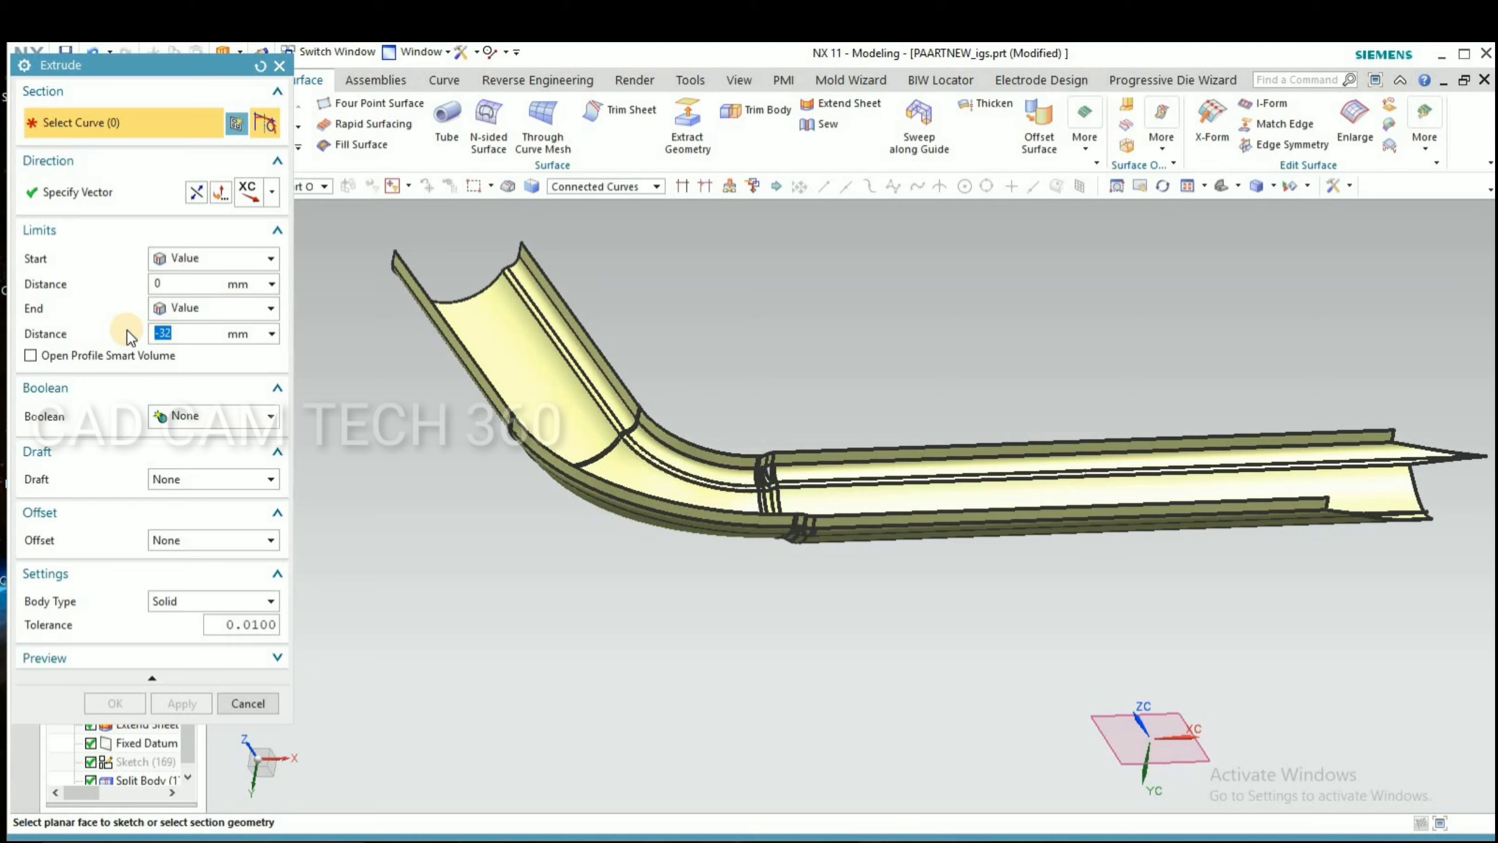
text(20)
scroll(519, 242, down, 3)
click(592, 190)
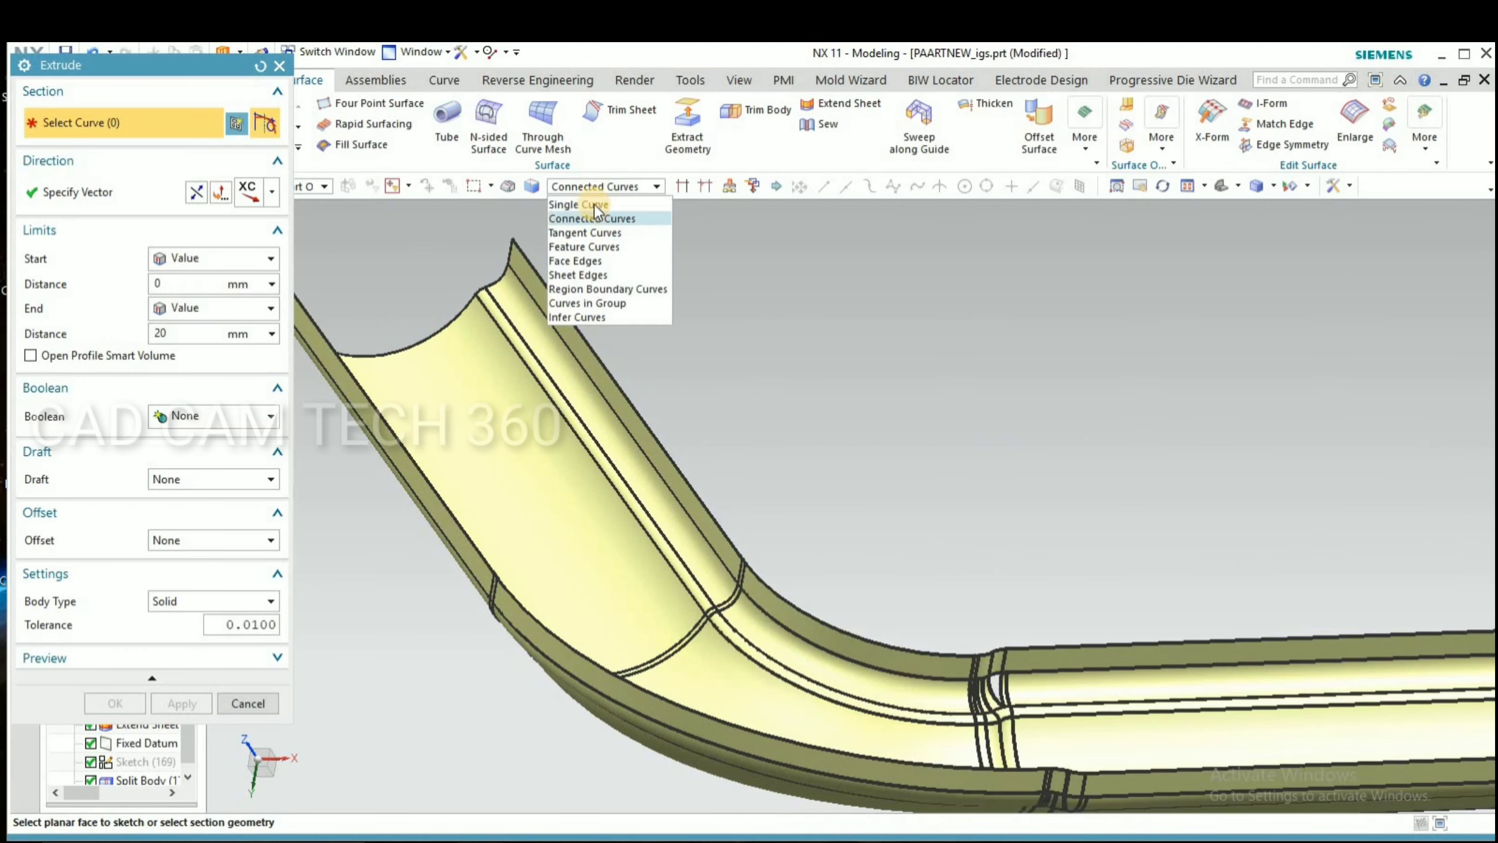
click(581, 203)
click(587, 320)
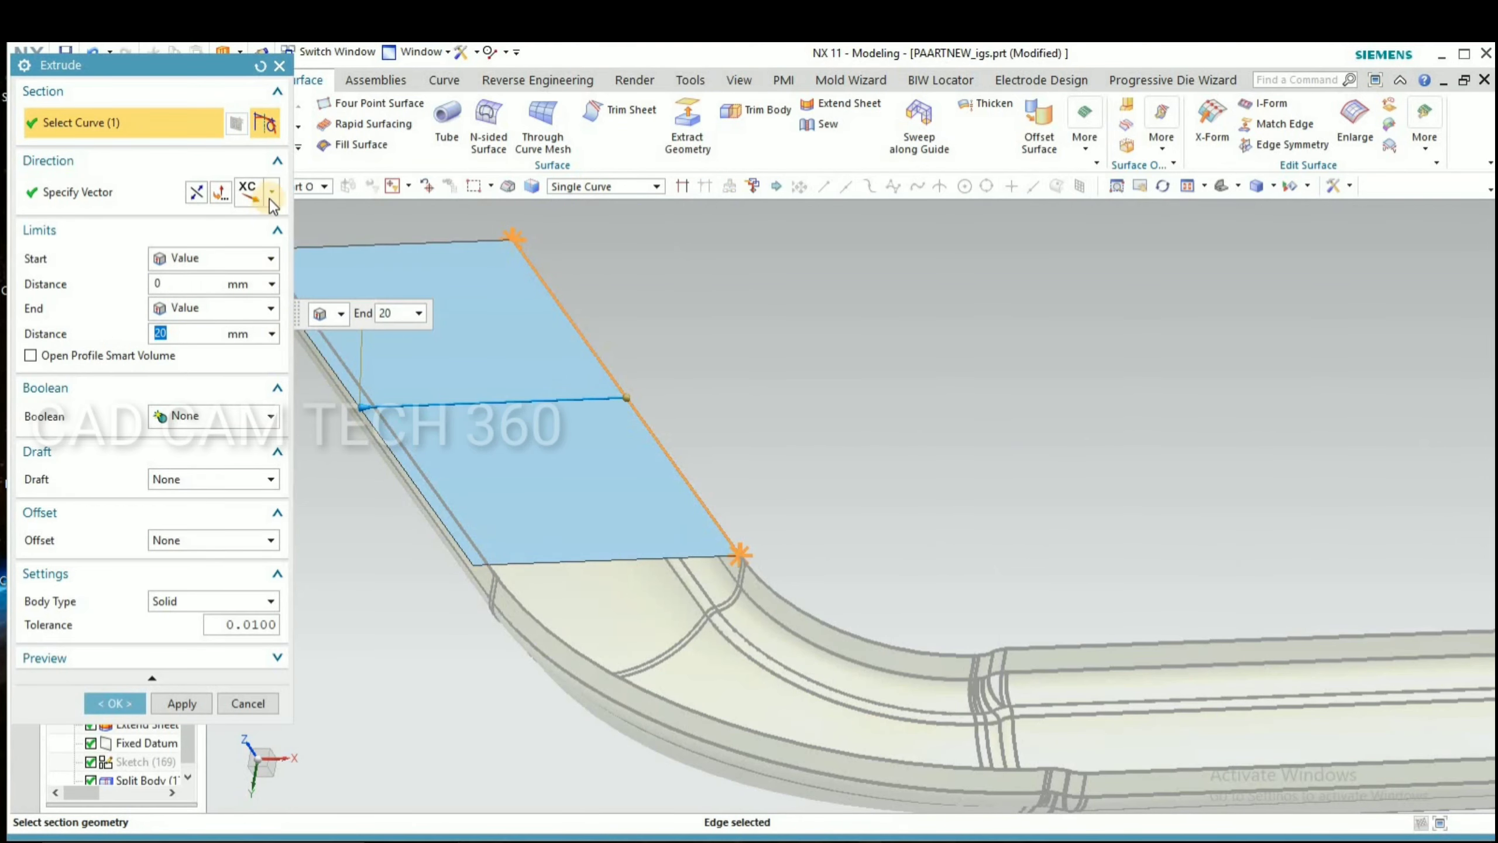
middle_drag(396, 549, 584, 507)
click(250, 406)
scroll(602, 542, up, 5)
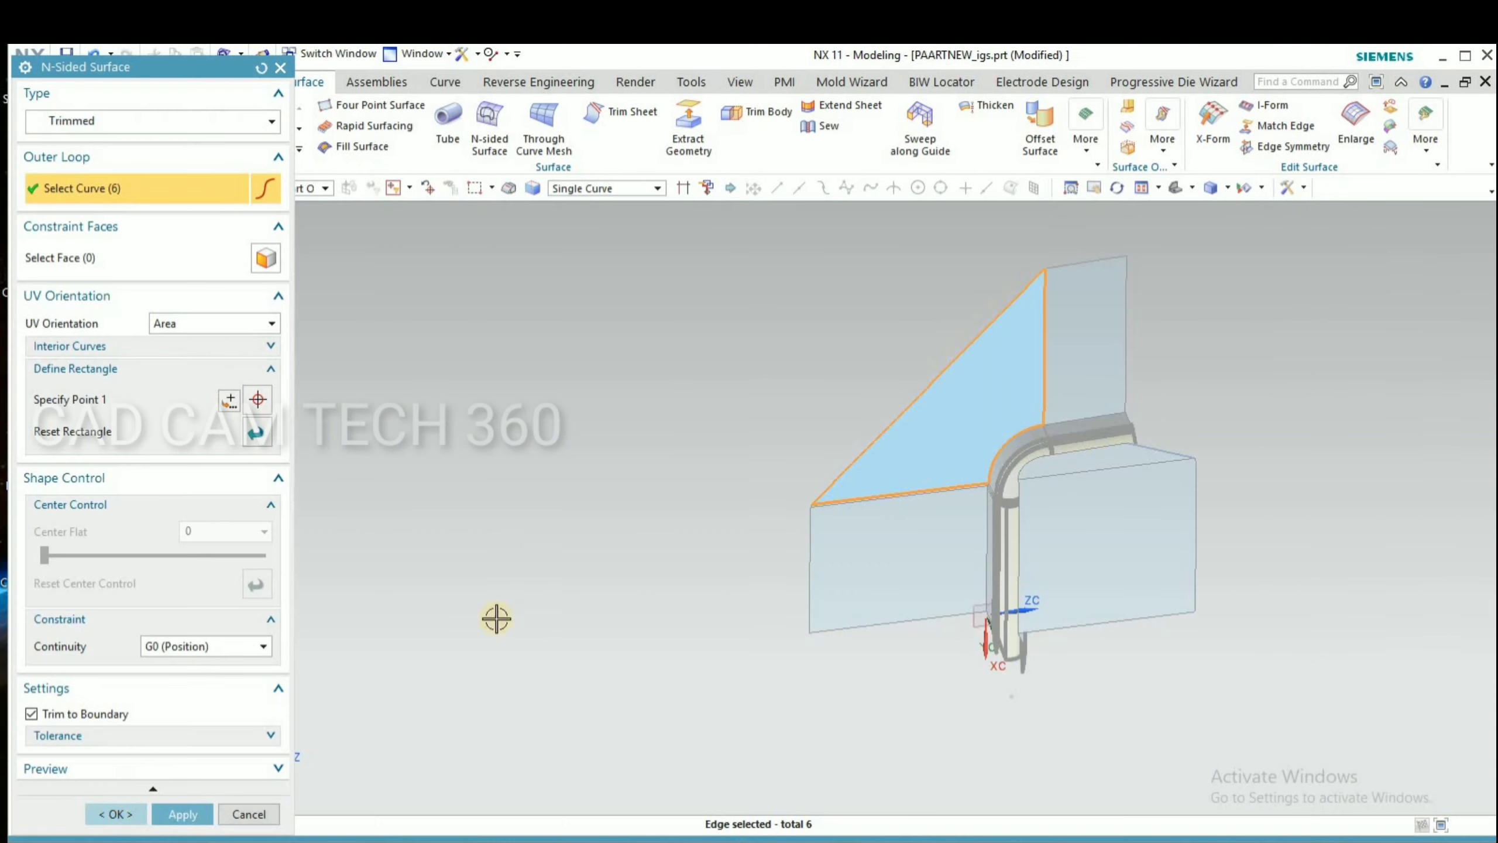
Create a trimmed N-sided surface from six edges to fill the corner between the extruded sheets along the bend.
middle_click(496, 618)
middle_drag(803, 392, 705, 572)
key(F8)
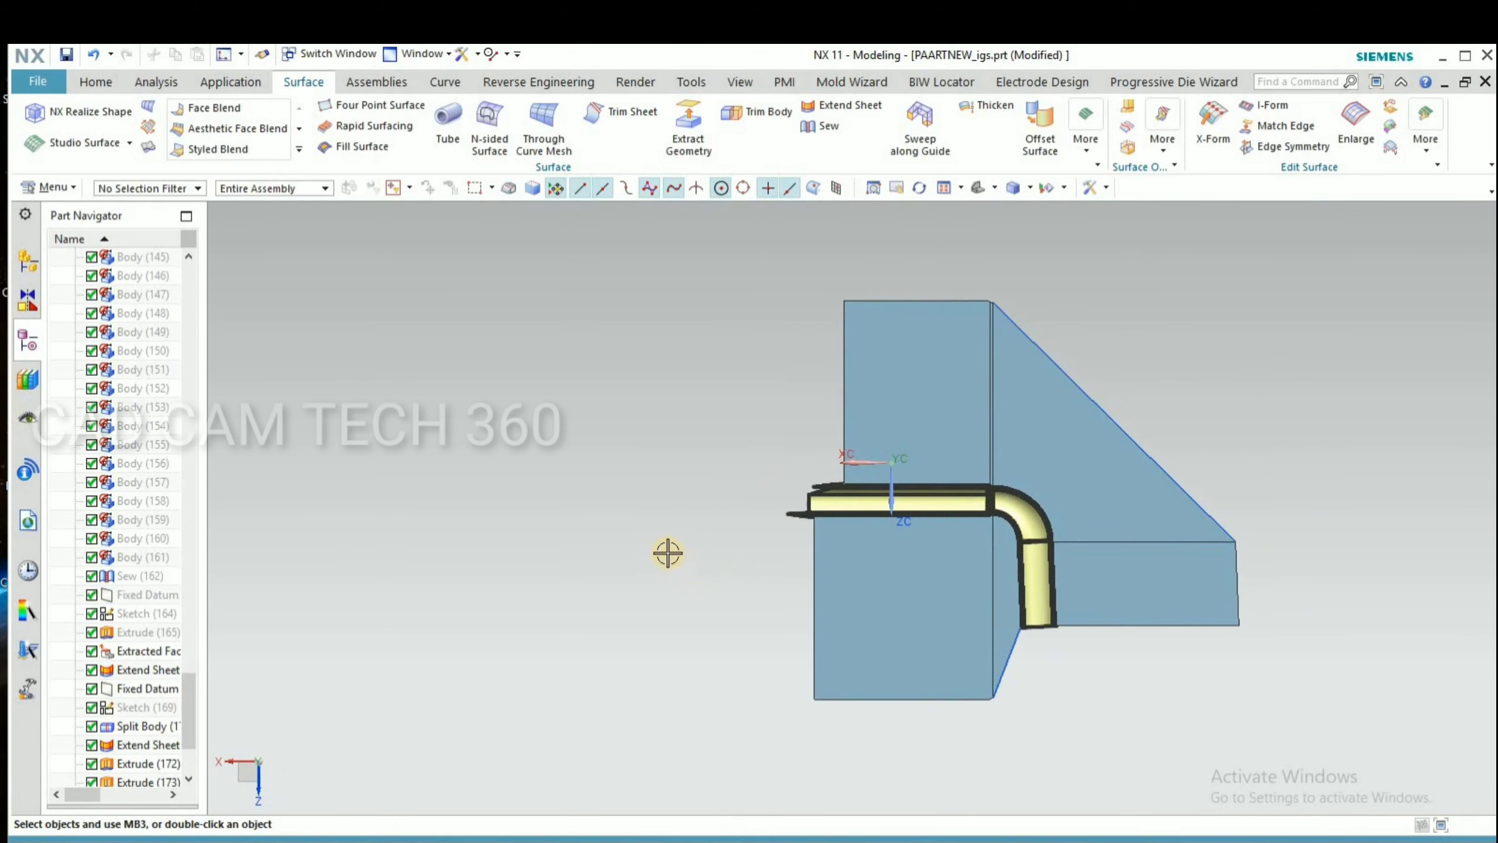
Create a datum plane on the XC-ZC plane at 0 mm distance and start a sketch on it.
click(95, 82)
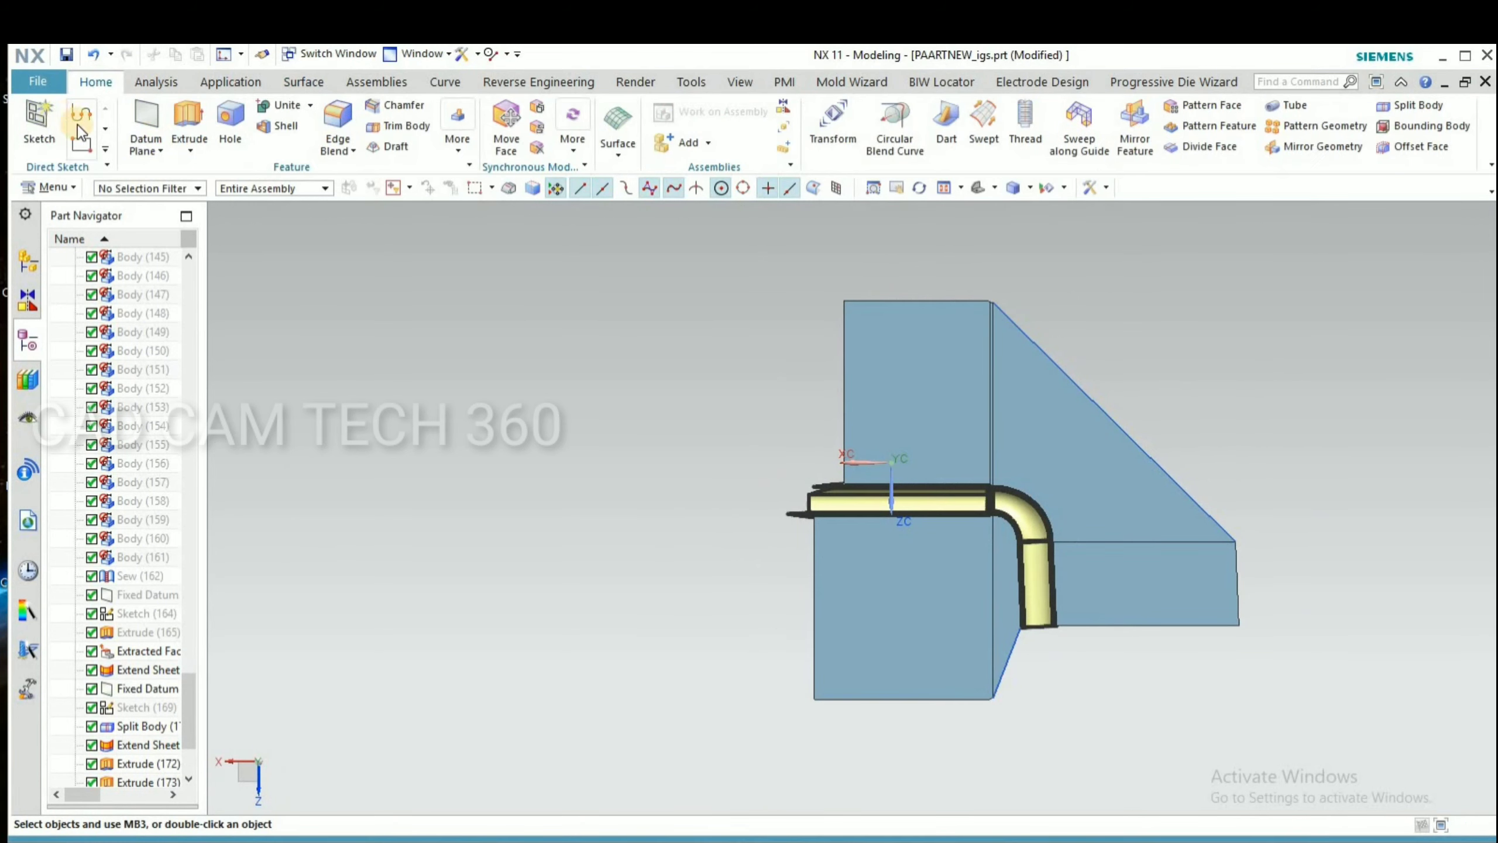
click(156, 113)
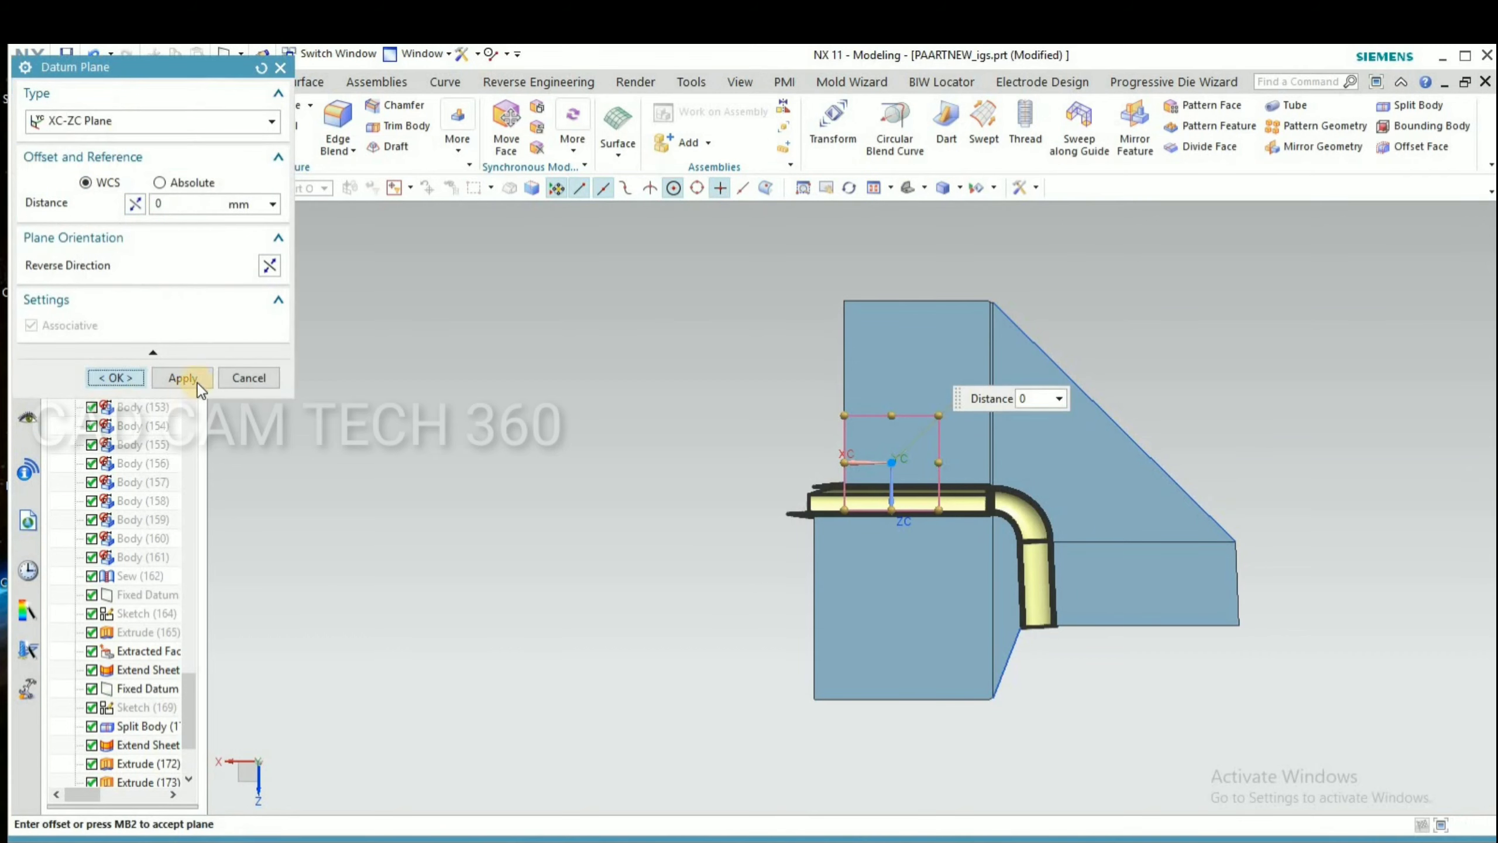
click(121, 378)
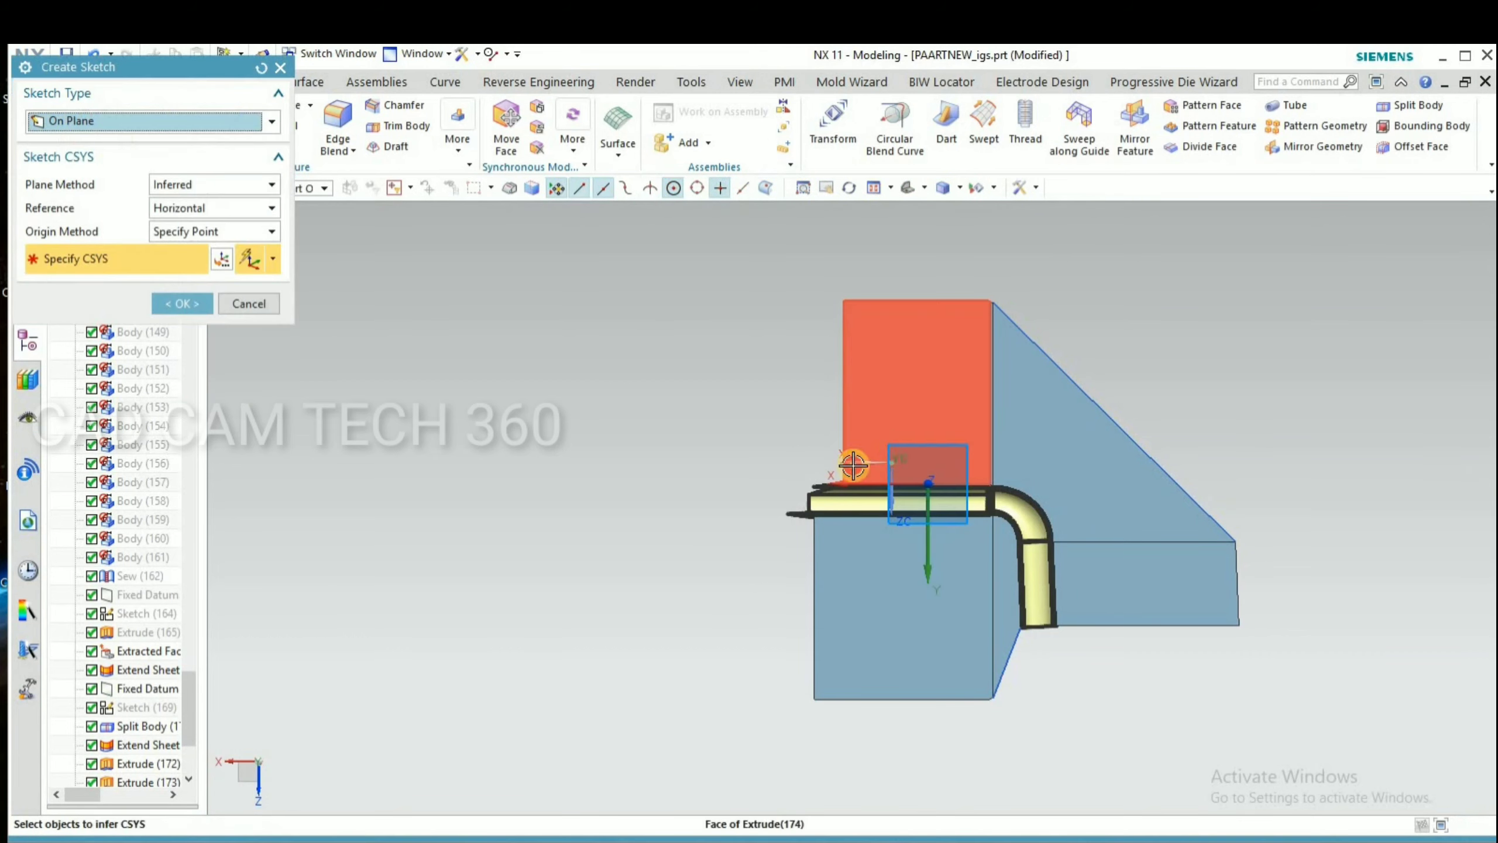
click(854, 461)
click(182, 303)
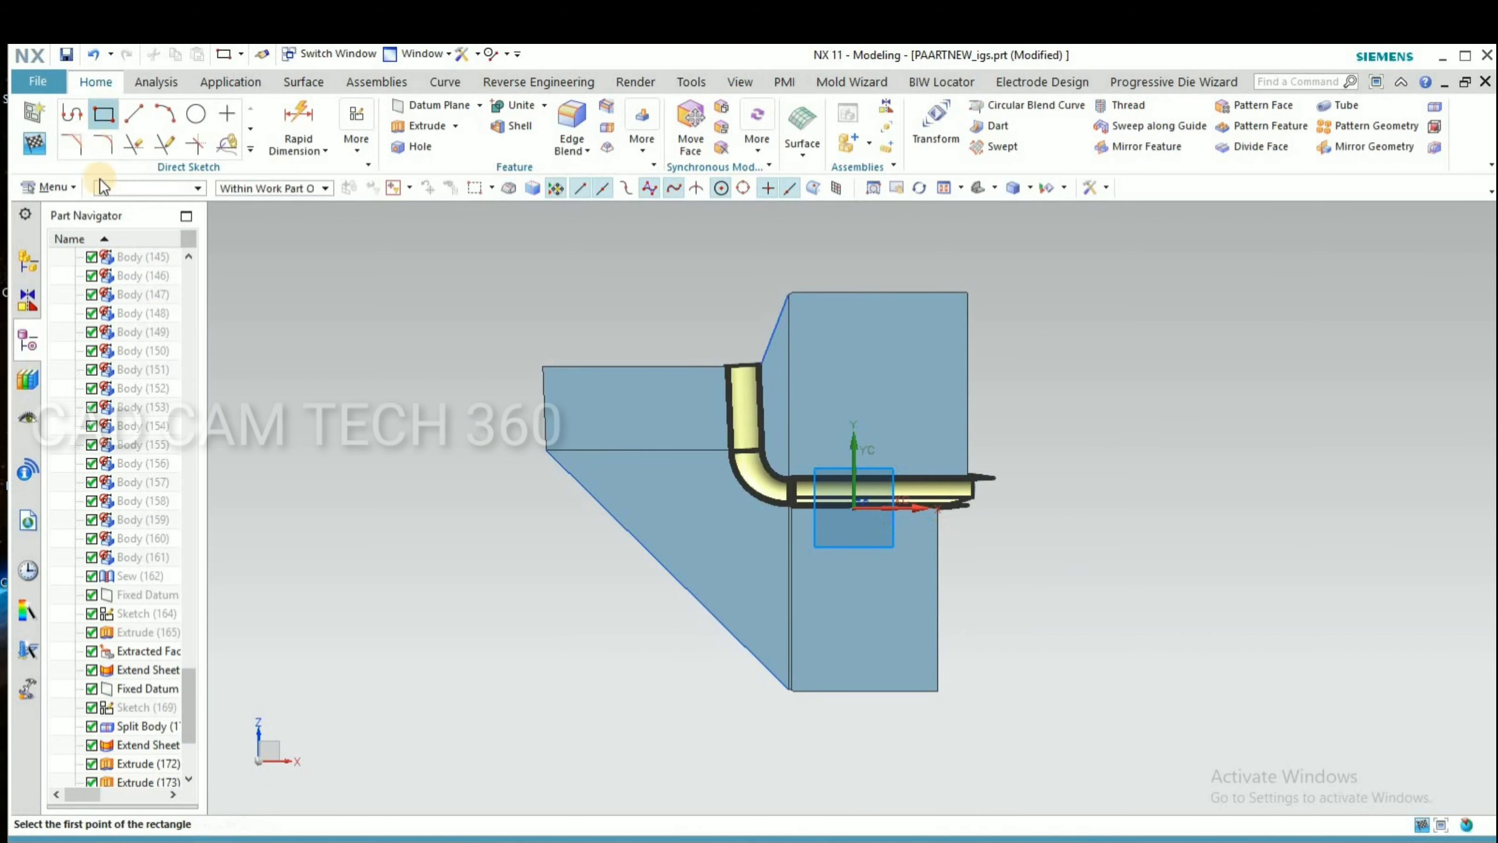
Sketch a two-point rectangle about 175 by 135 mm across the elbow bend and both legs, and finish the sketch.
scroll(663, 489, up, 2)
click(742, 357)
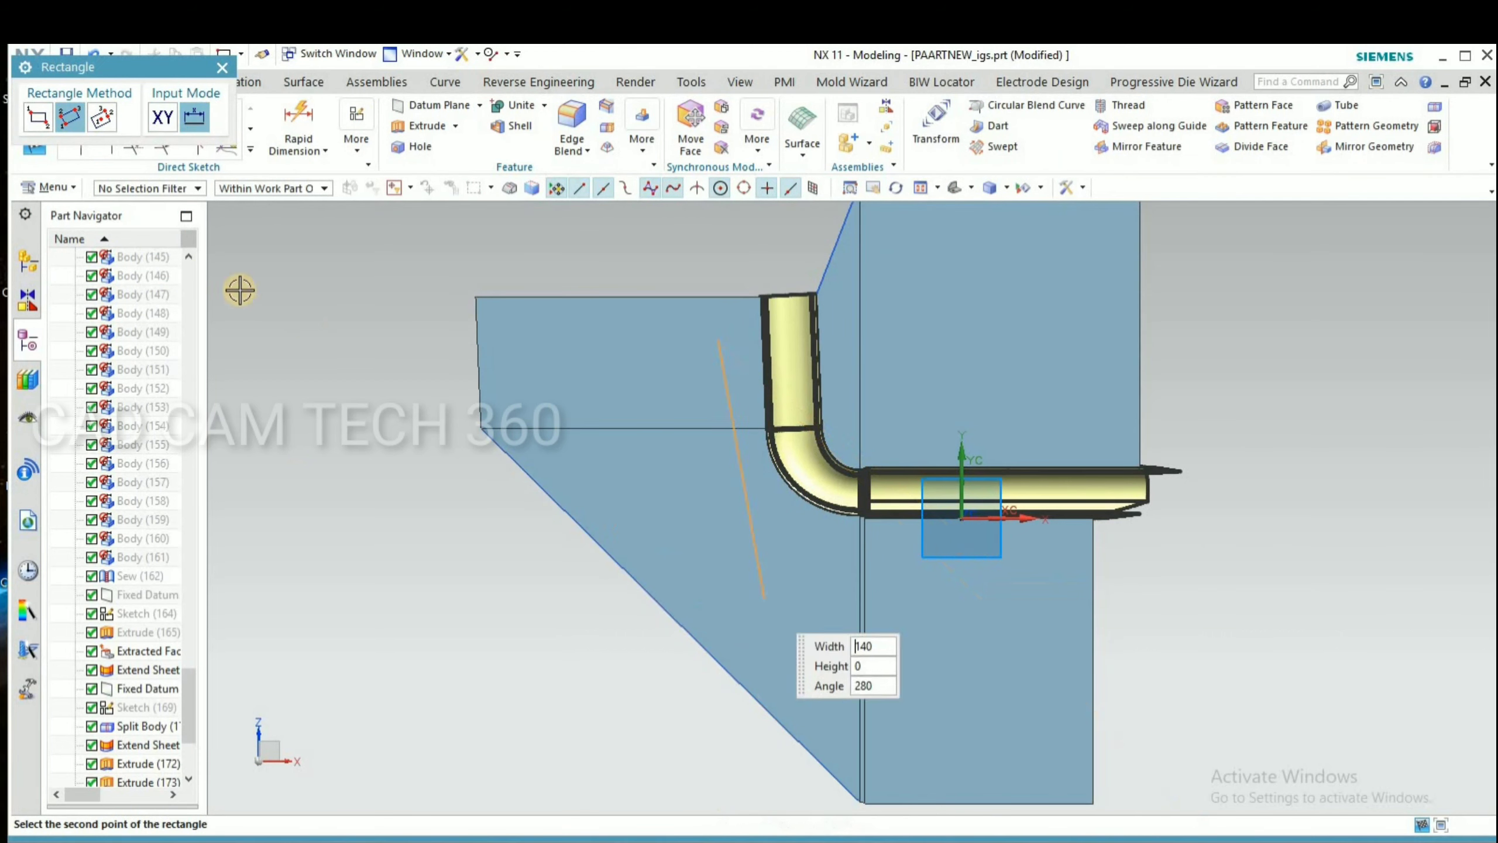
click(35, 109)
click(727, 331)
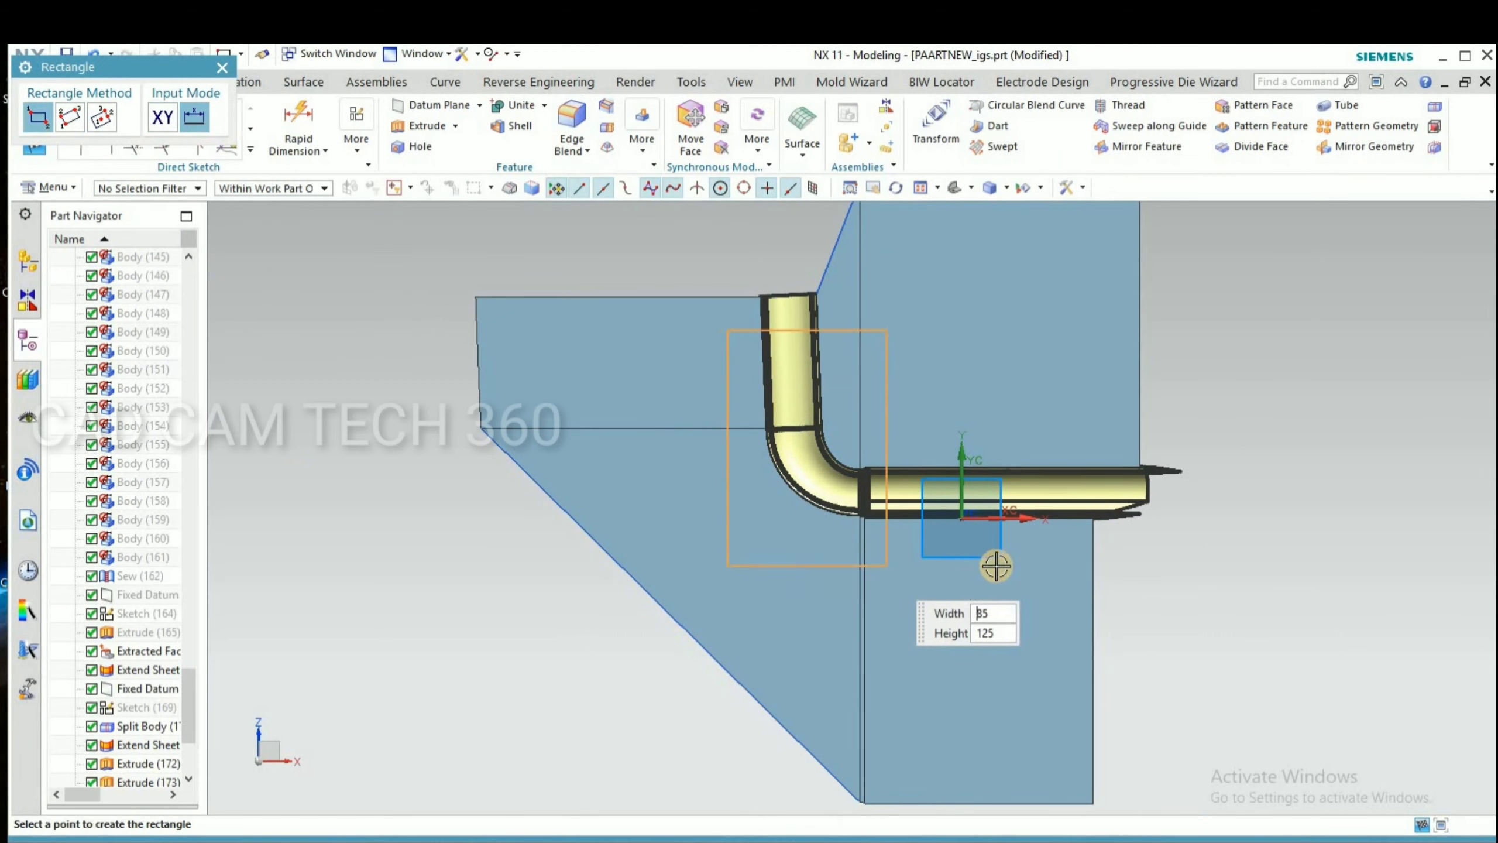
key(Return)
key(Escape)
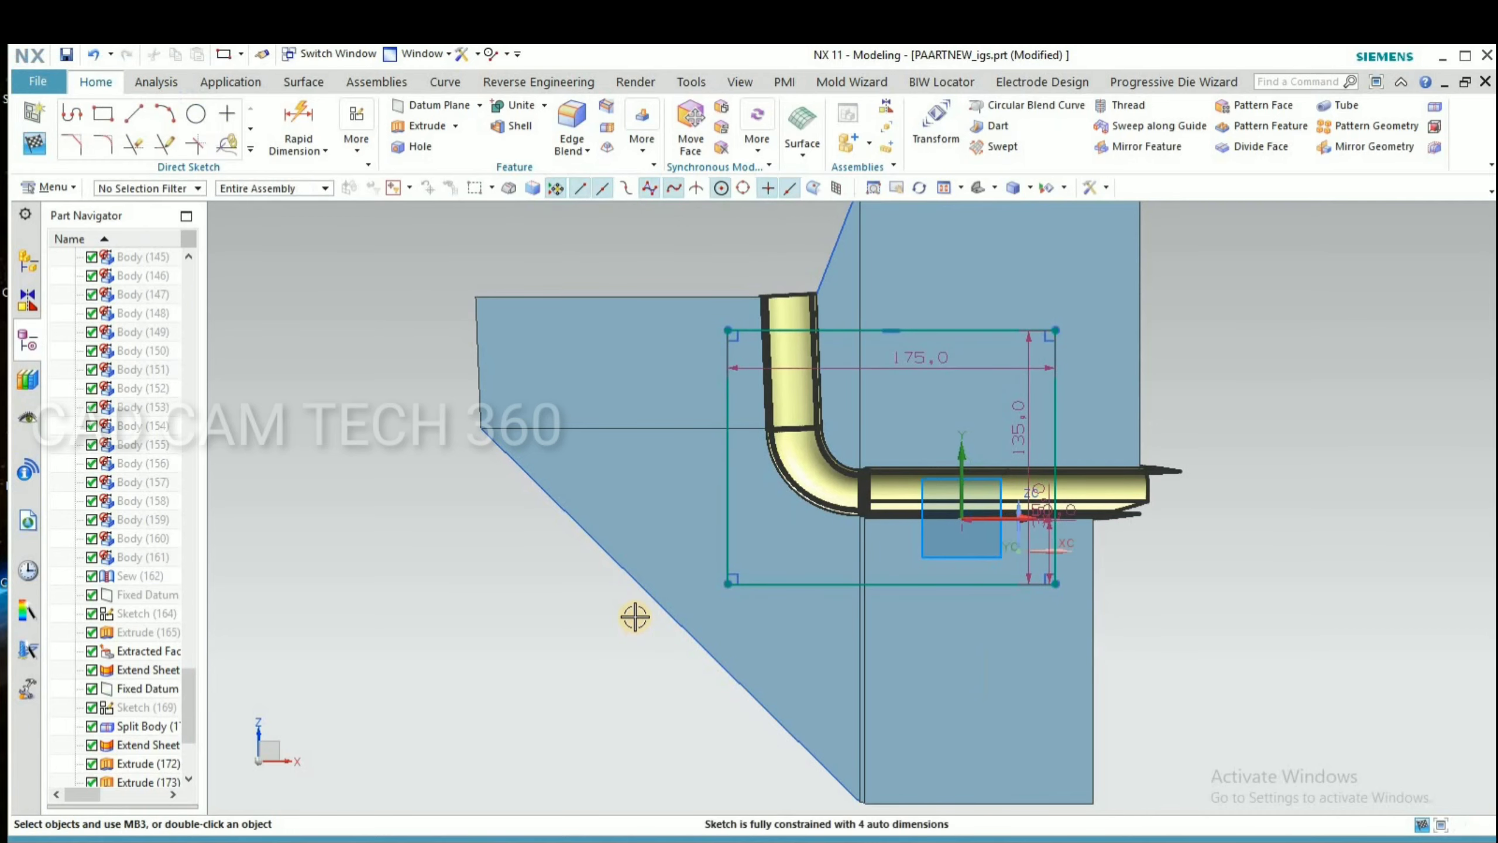
key(ctrl+q)
Set up an Extrude of the sketched rectangle's four lines along YC, with the start limit at -90 mm.
scroll(612, 648, down, 3)
middle_drag(598, 596, 591, 572)
key(x)
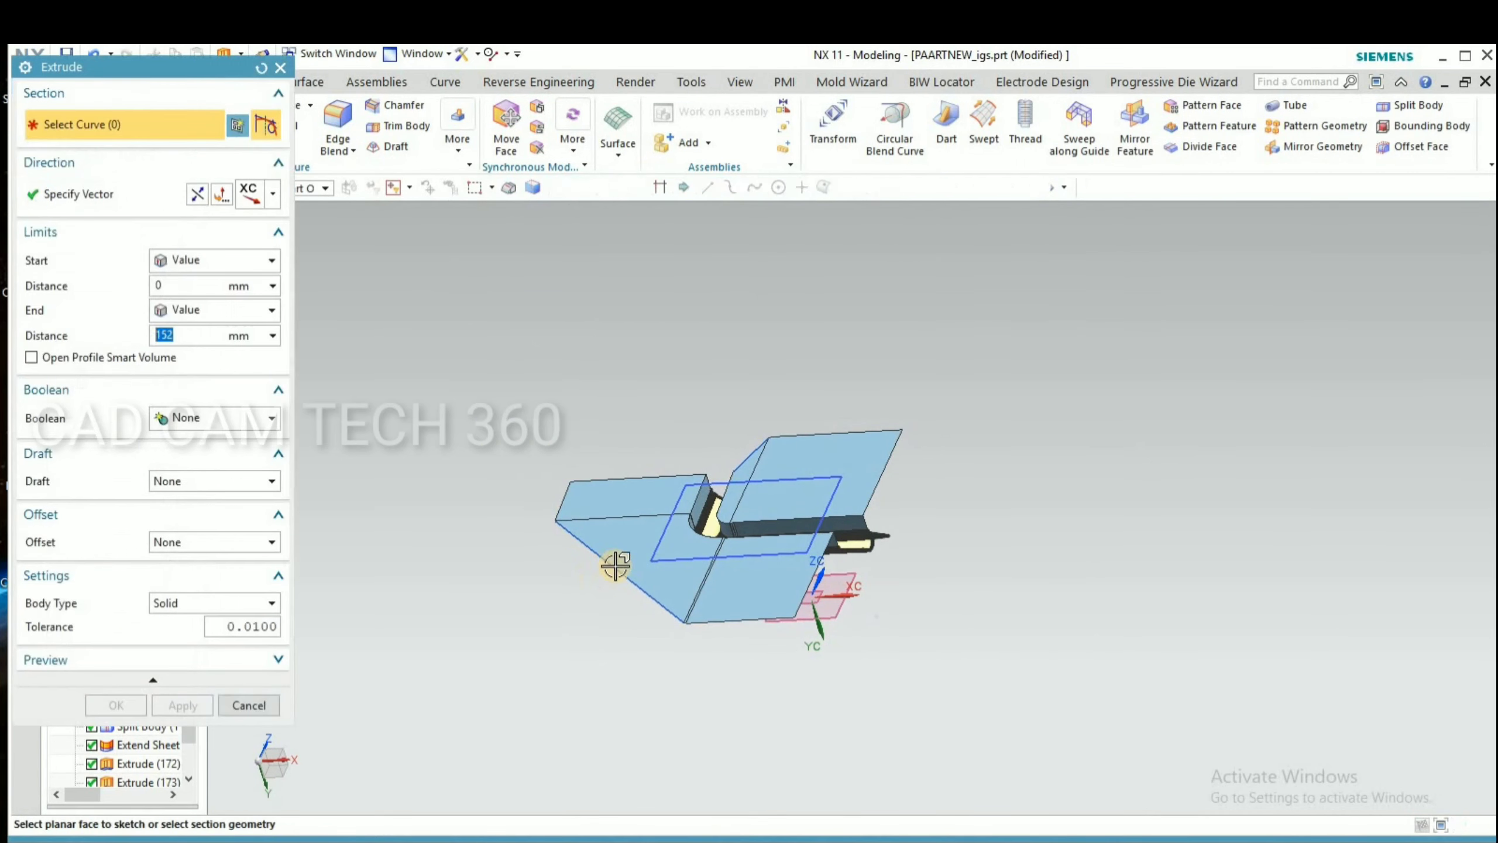
scroll(693, 522, up, 4)
click(693, 522)
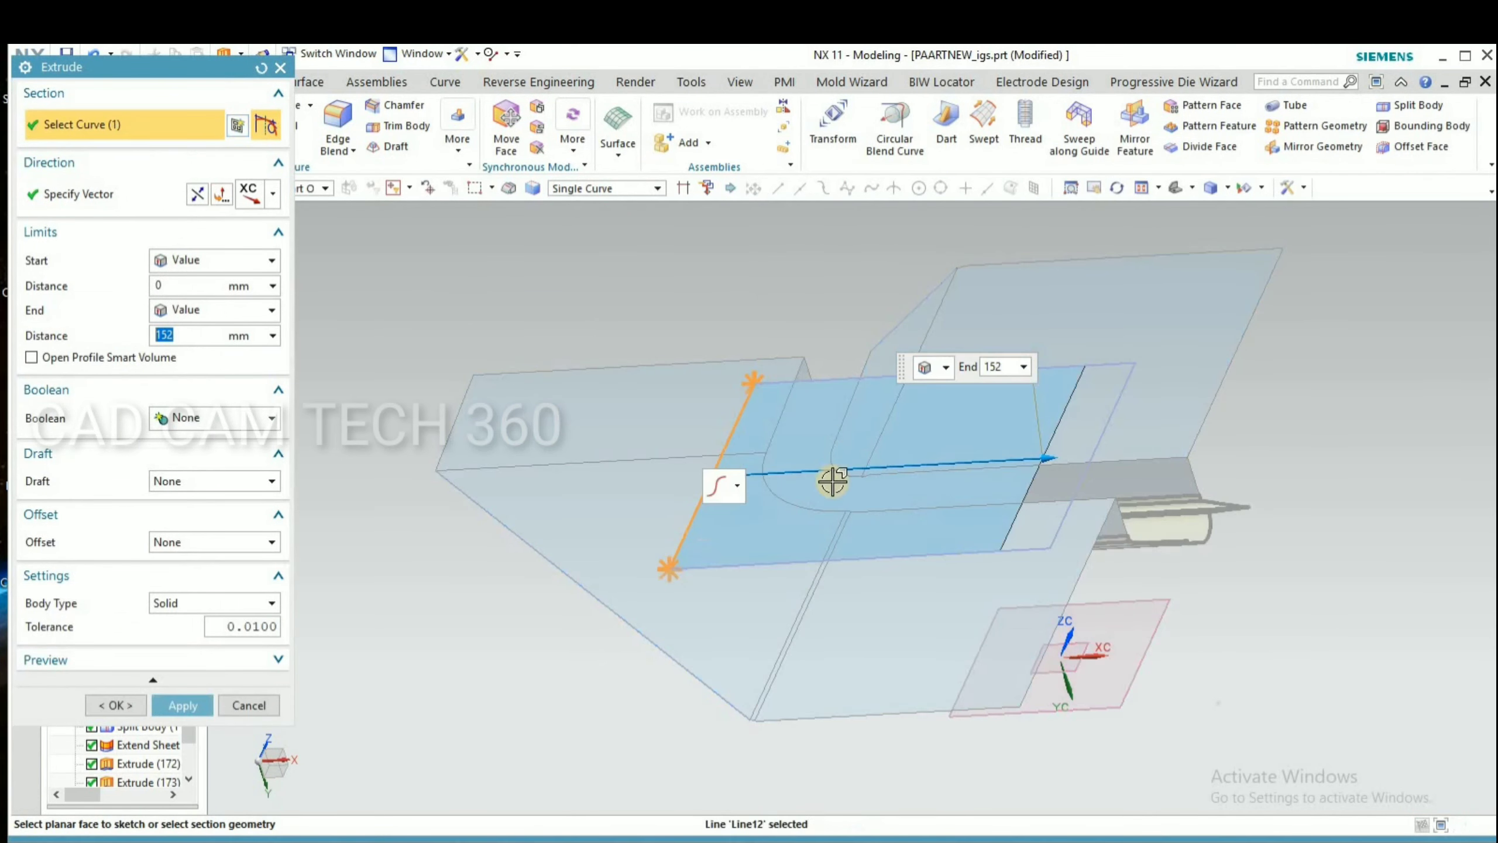
click(1112, 409)
click(1036, 537)
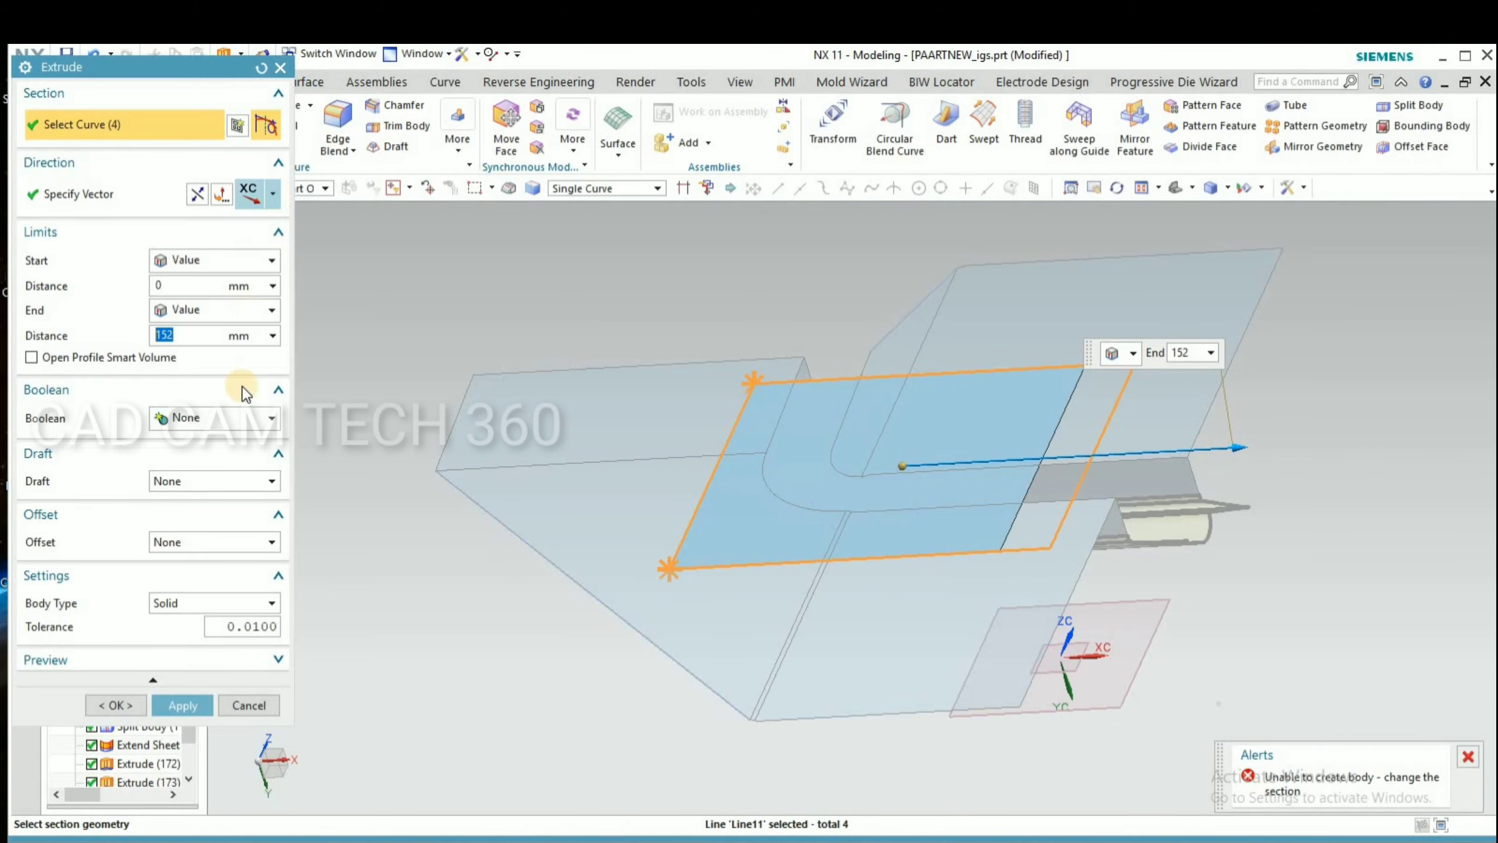
click(253, 407)
scroll(897, 377, down, 2)
drag(900, 439, 886, 332)
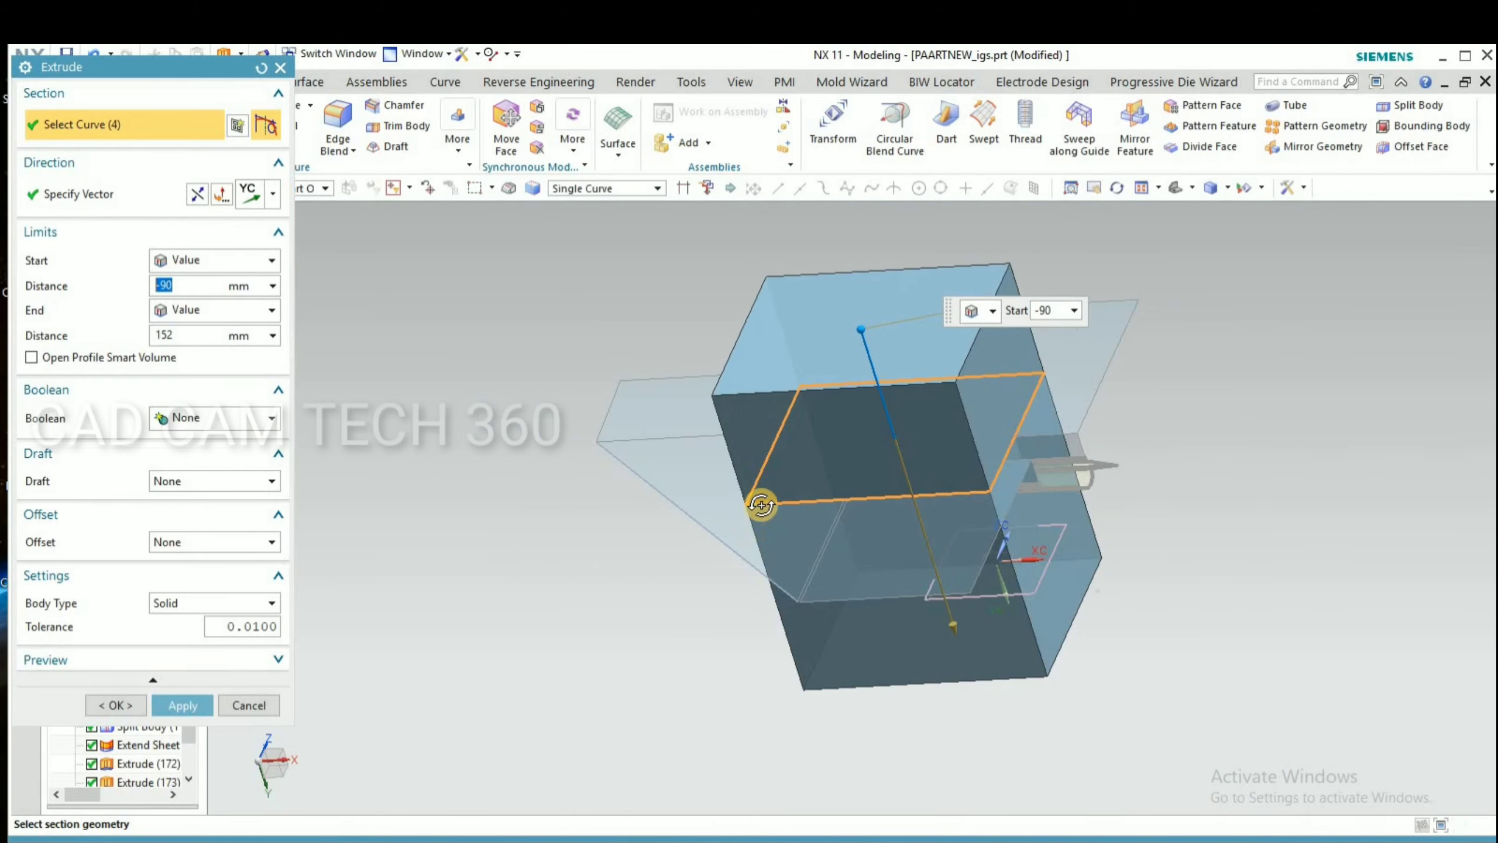
Set the extrusion's end limit to 60 mm, pull its start limit in close to the sketch plane, and create the solid block.
middle_drag(762, 505, 753, 529)
key(F8)
drag(899, 687, 921, 545)
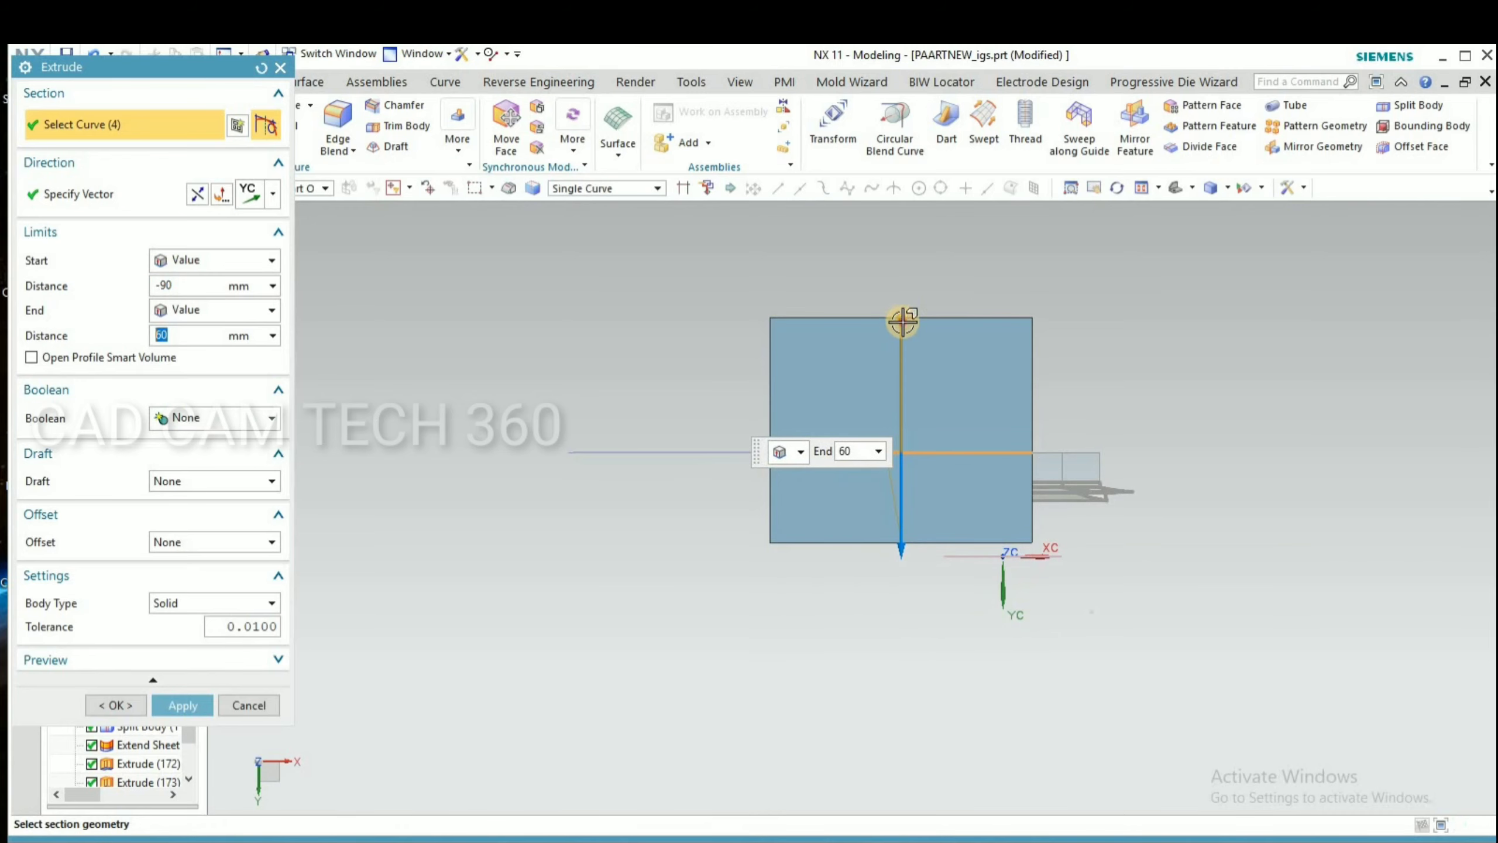
drag(902, 323, 912, 448)
middle_click(667, 570)
middle_drag(667, 569, 575, 448)
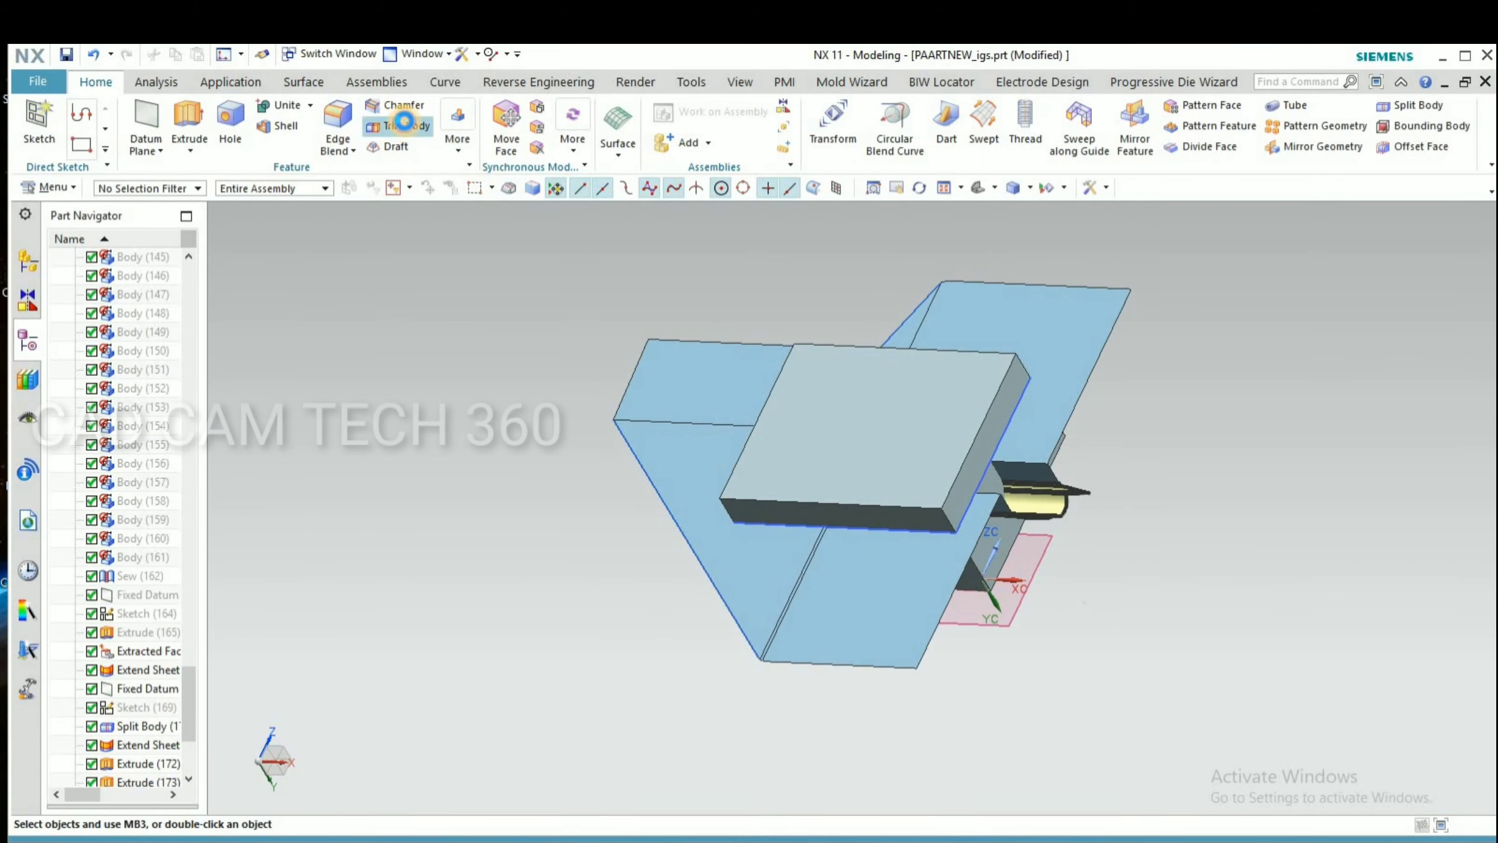
click(404, 123)
middle_click(696, 453)
click(701, 447)
middle_click(554, 511)
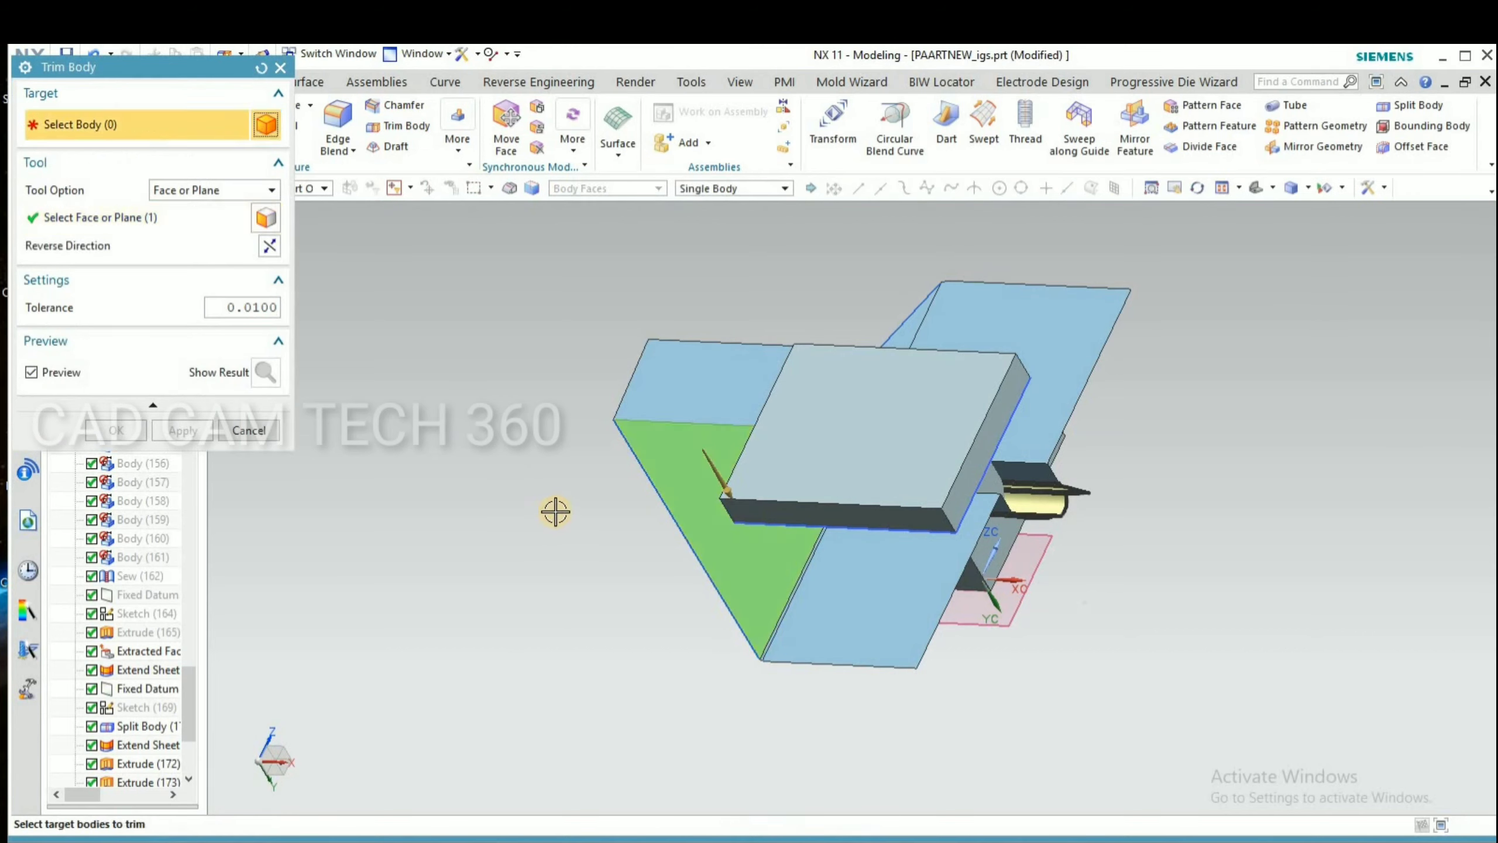
click(258, 429)
Hide the solid block and sew the seven other sheet bodies to the elbow skin as the target.
click(930, 436)
key(ctrl+b)
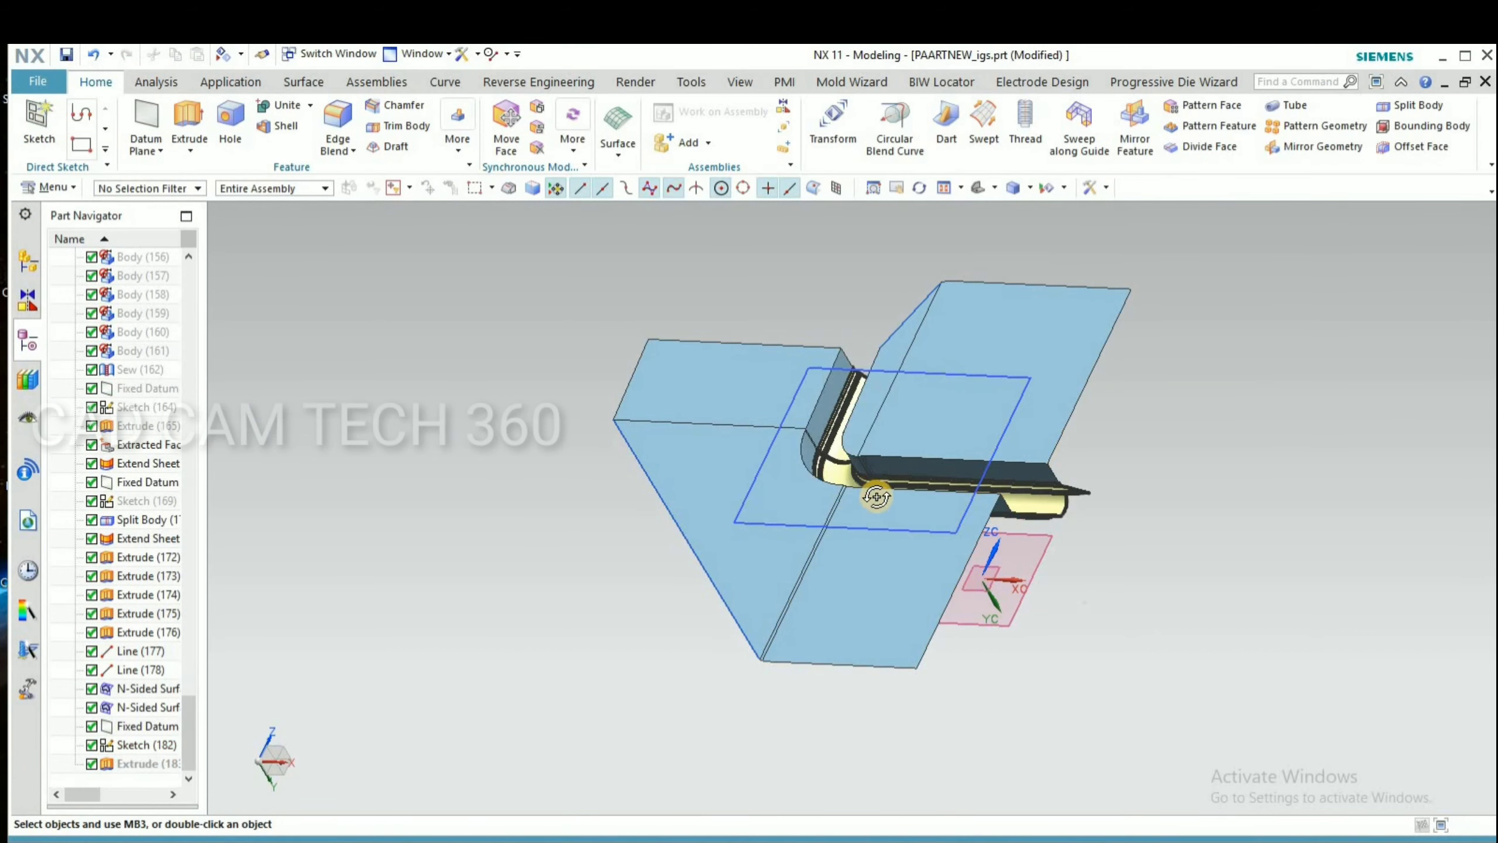
middle_drag(876, 495, 888, 528)
click(303, 81)
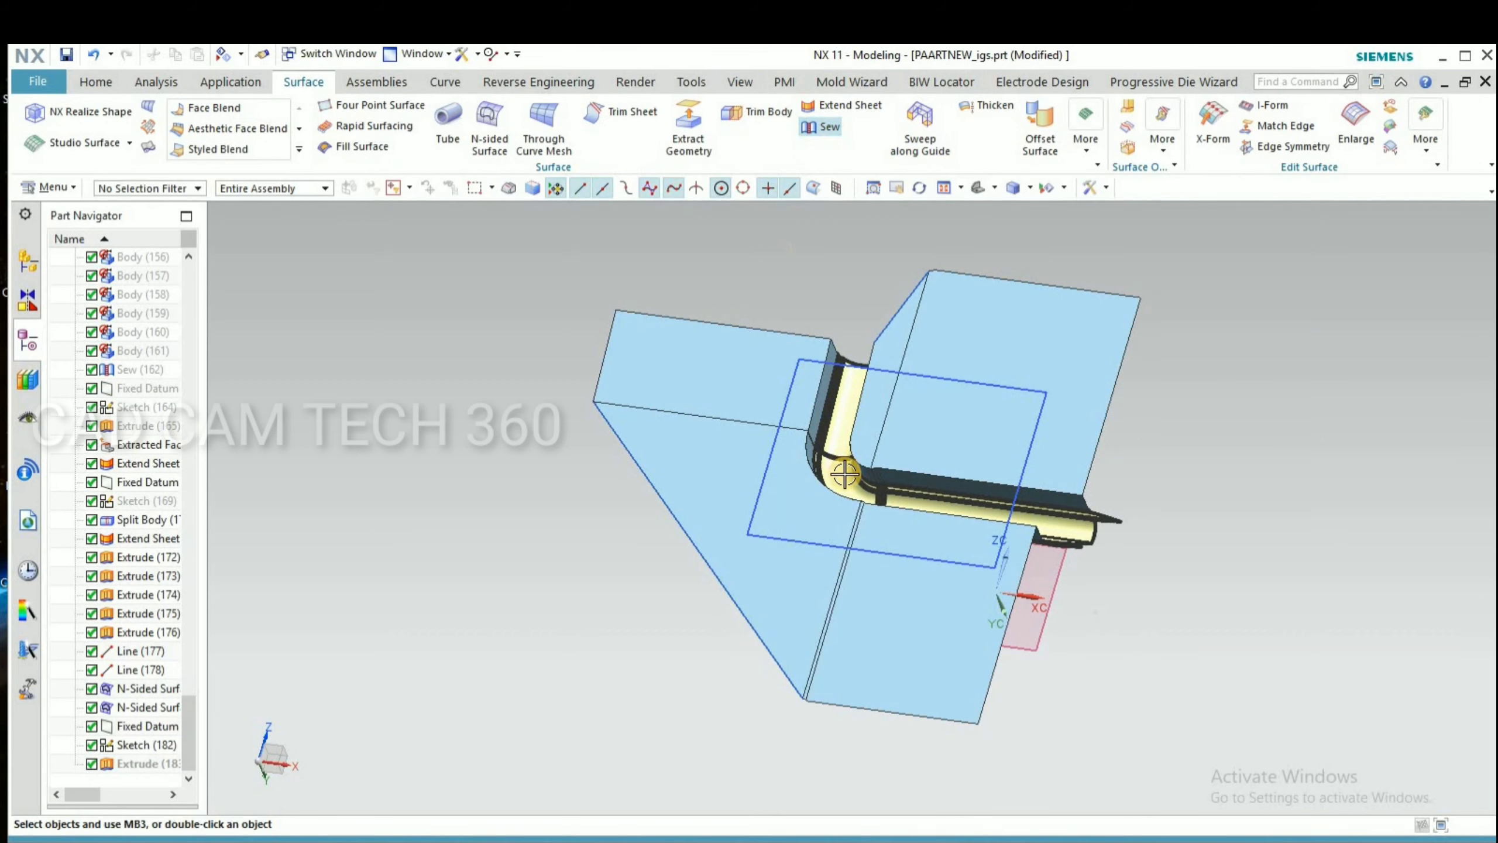
click(834, 401)
scroll(838, 400, down, 3)
drag(602, 265, 1209, 679)
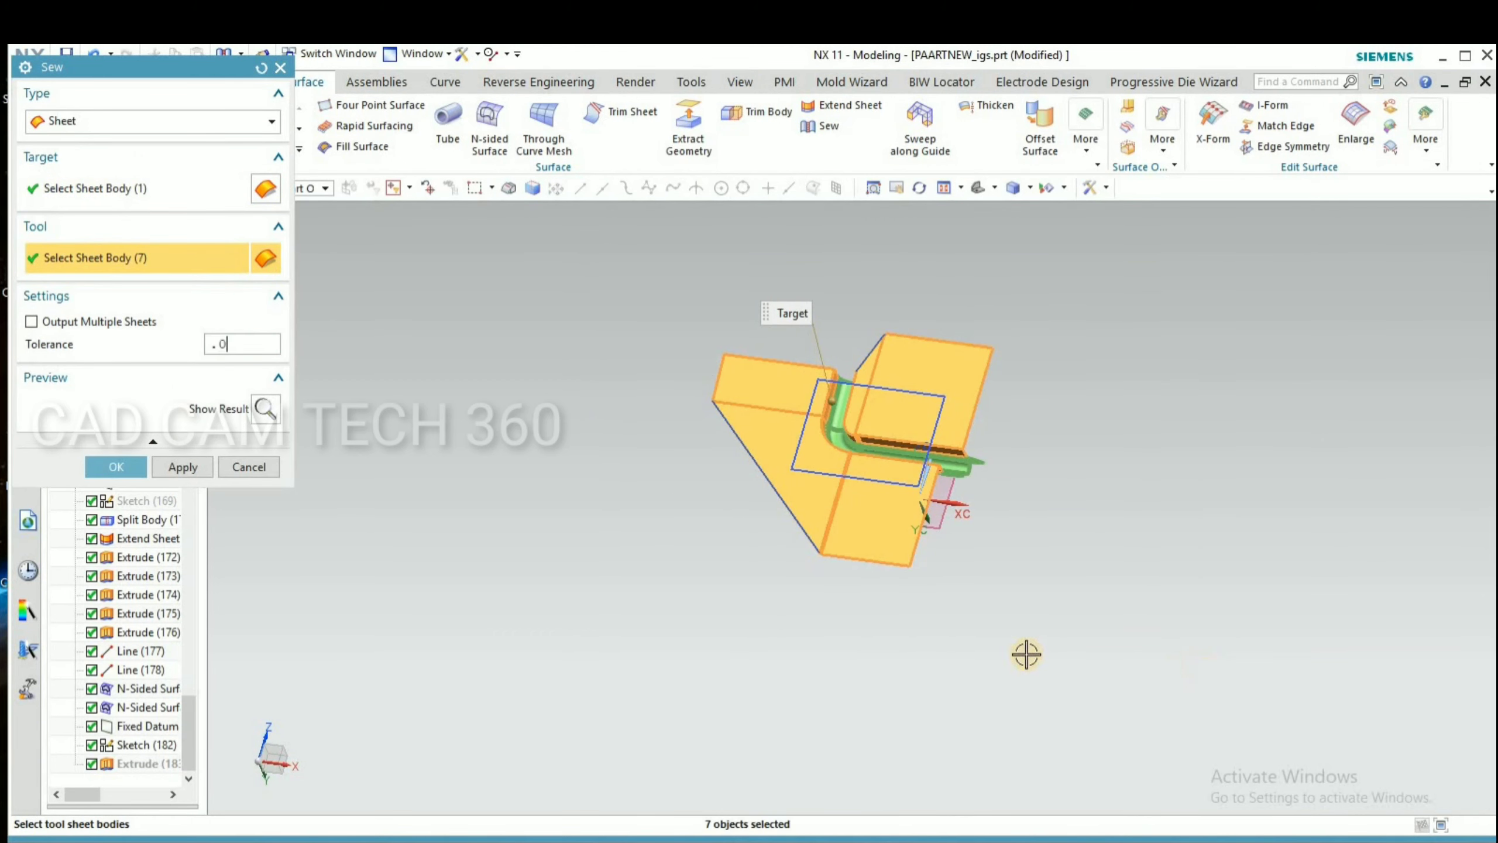
click(118, 467)
Show the hidden solid block again.
key(ctrl+shift+k)
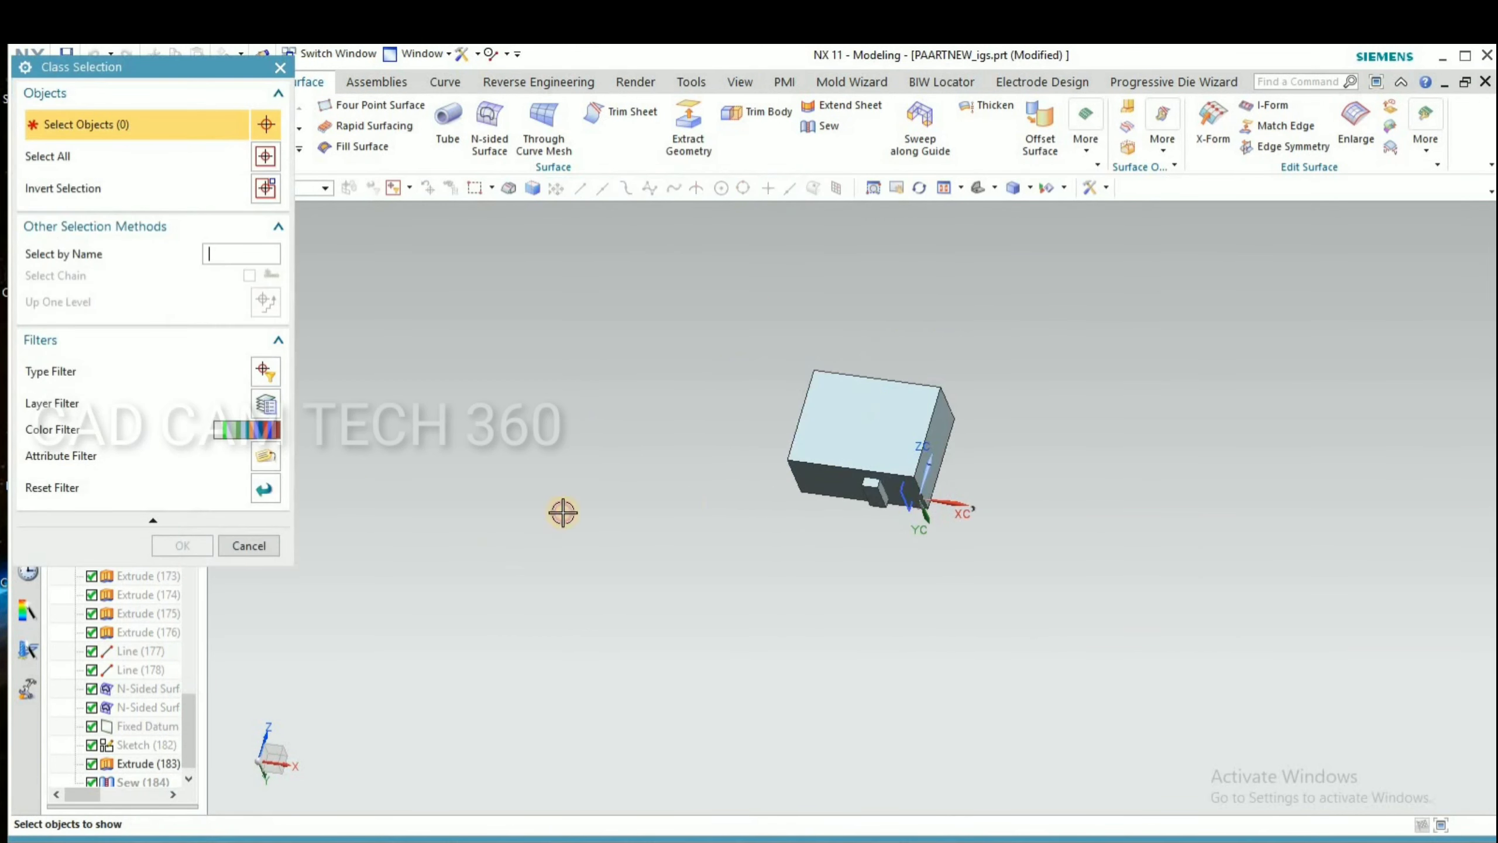